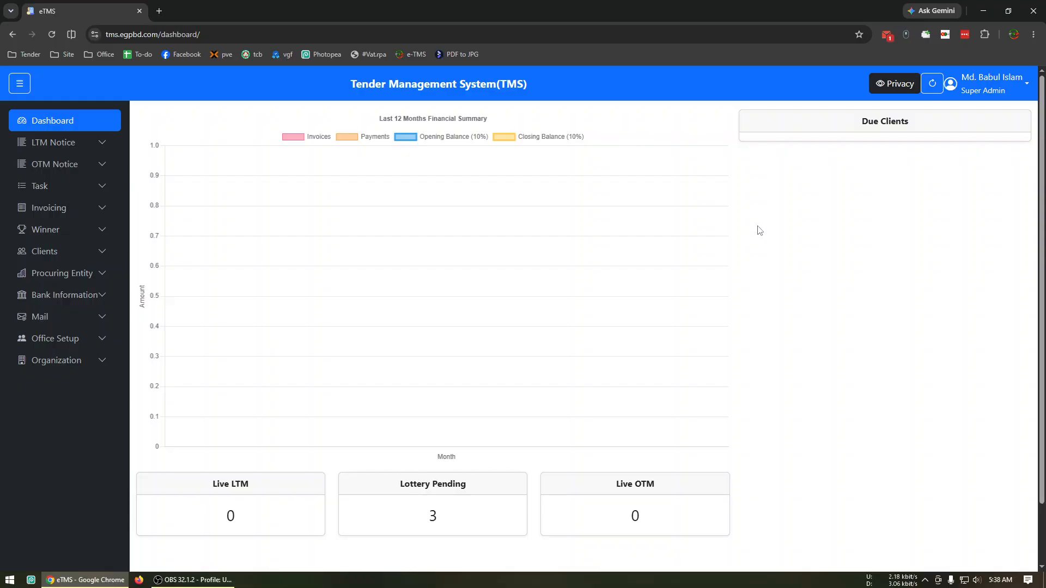
Review the user types offered in the new user form under Office Setup and return to the dashboard
click(82, 339)
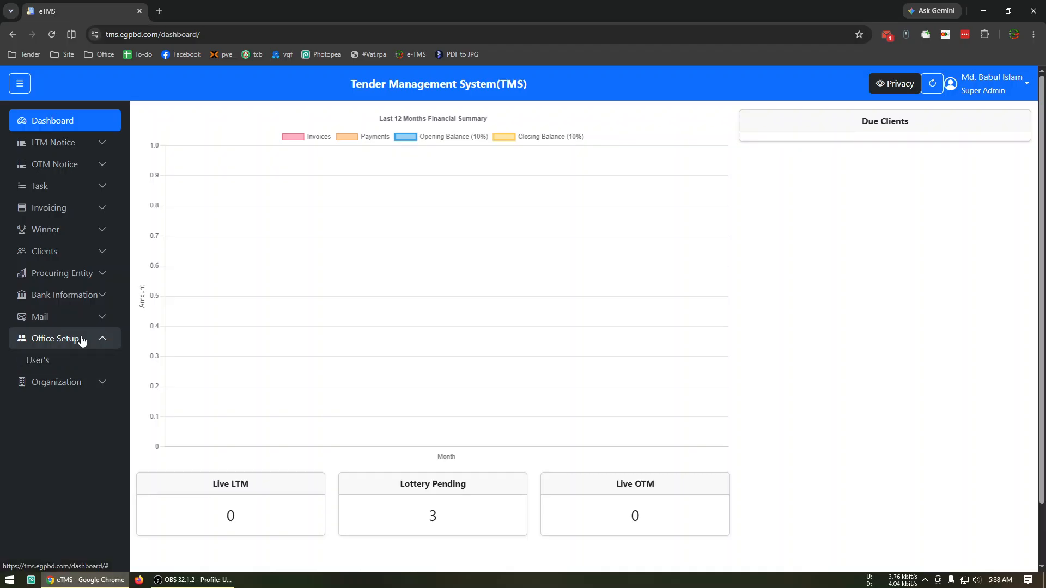
click(54, 362)
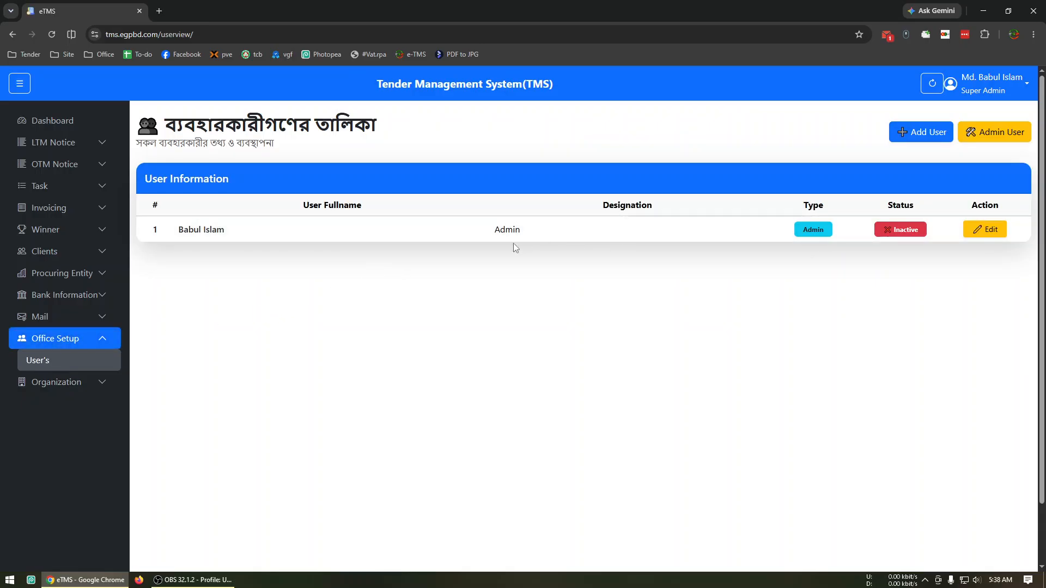
click(899, 134)
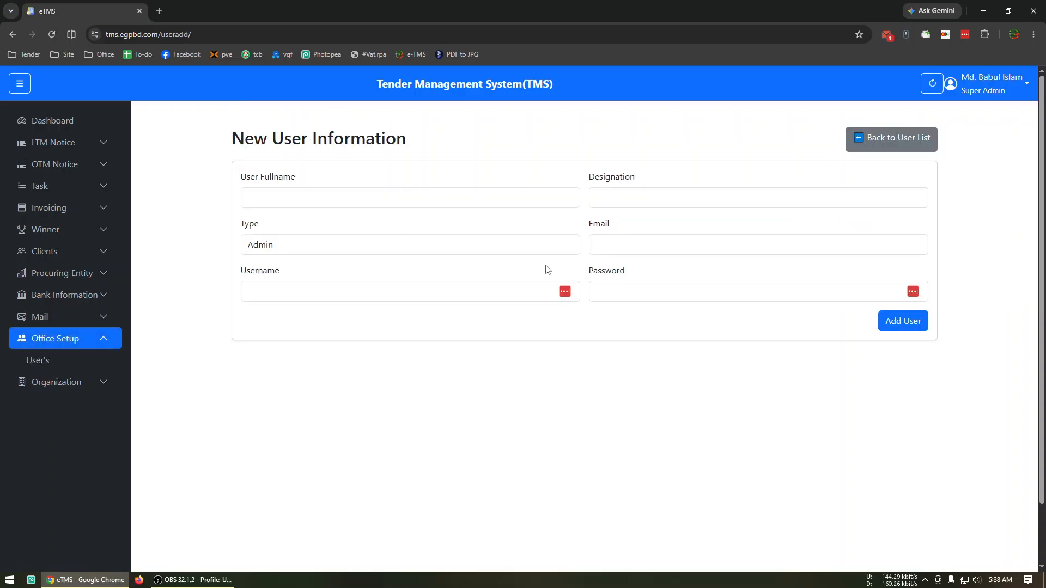
click(322, 249)
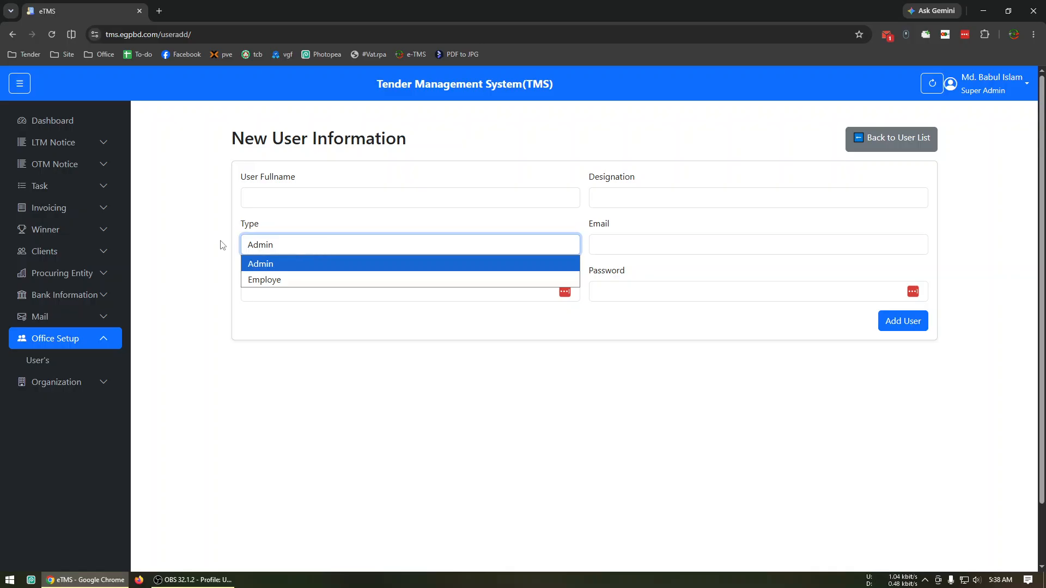
click(66, 128)
click(66, 127)
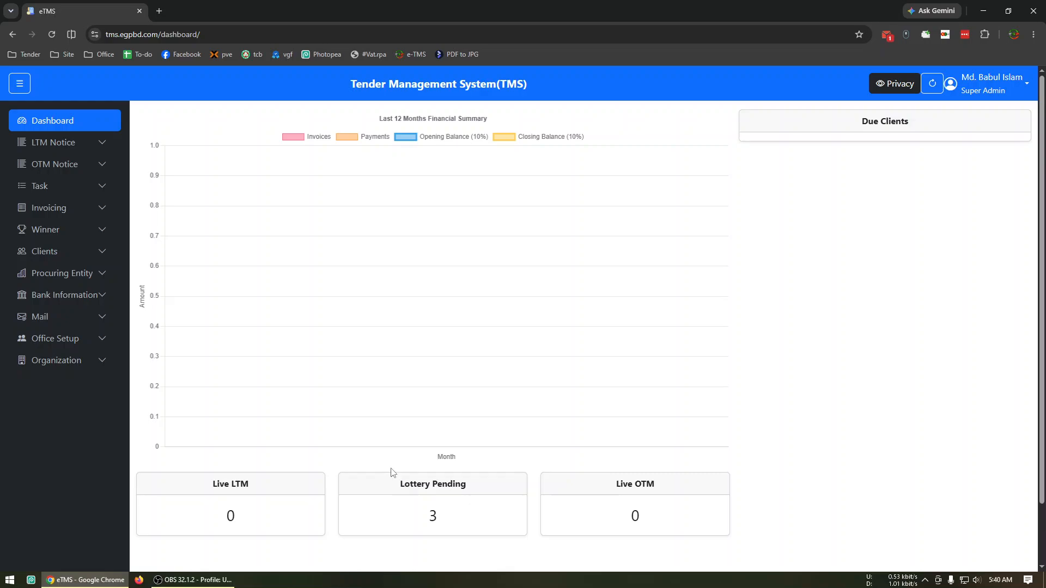
Start a new client record and enter the owner's full name and NID number
click(81, 254)
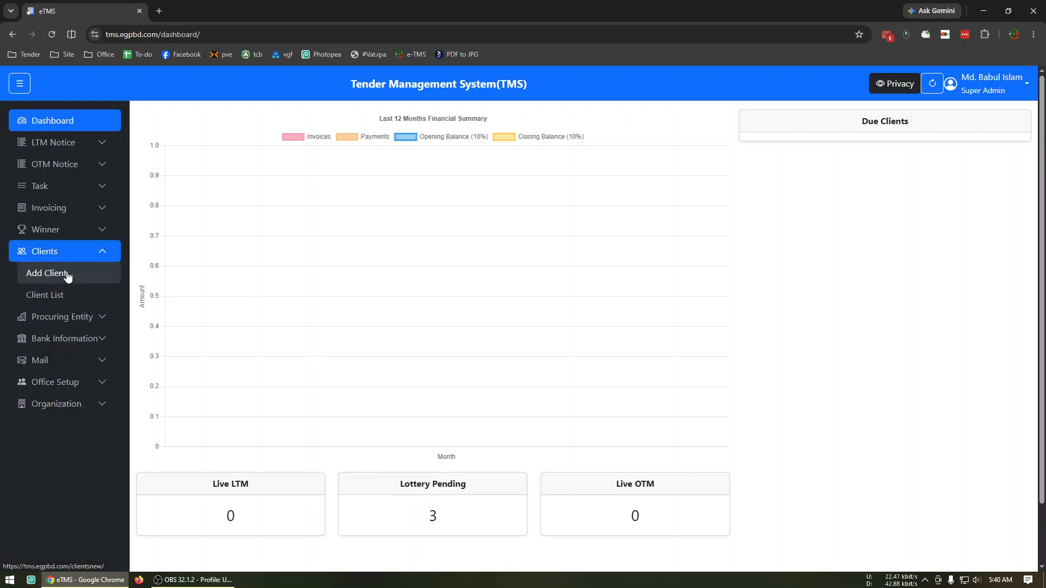
click(70, 275)
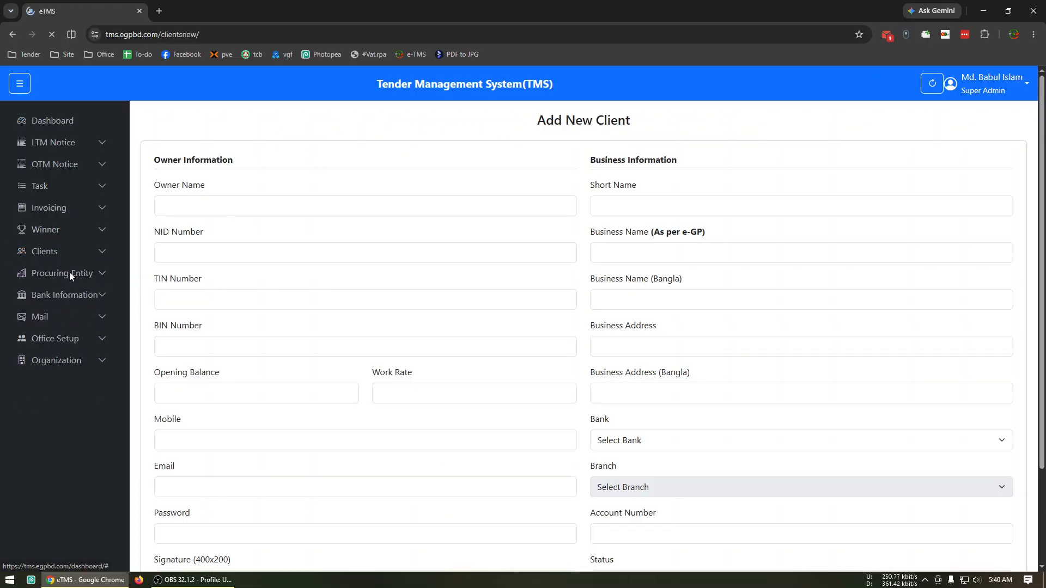
click(278, 200)
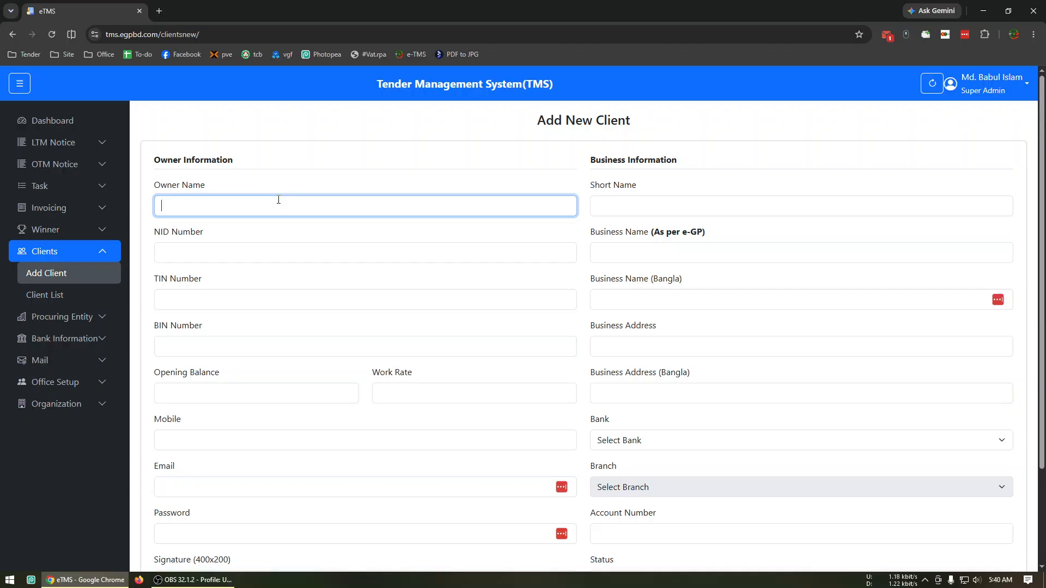
text(Md. Demo Owner)
key(Tab)
text(1234)
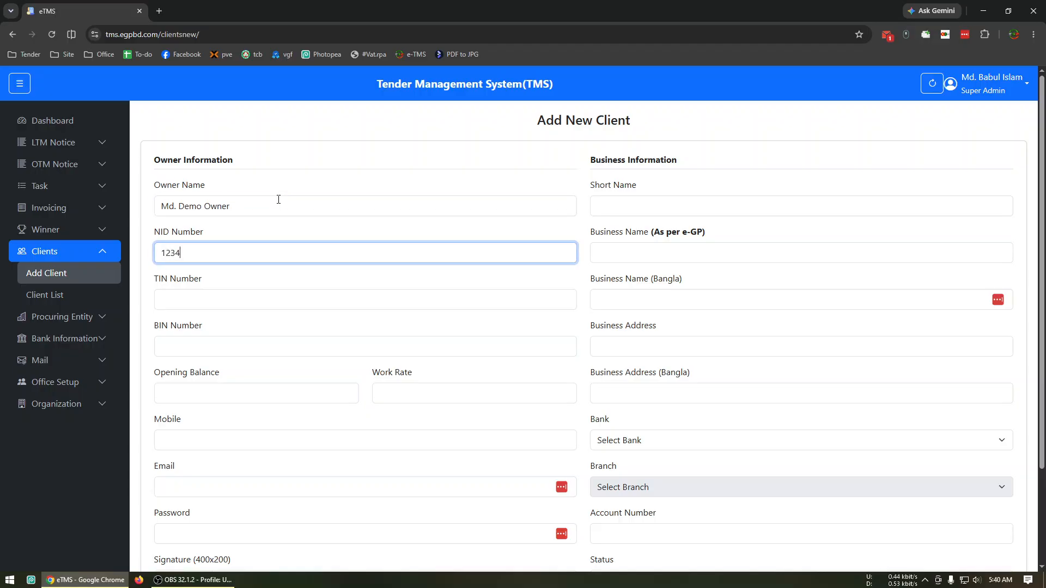
text(567890)
key(Tab)
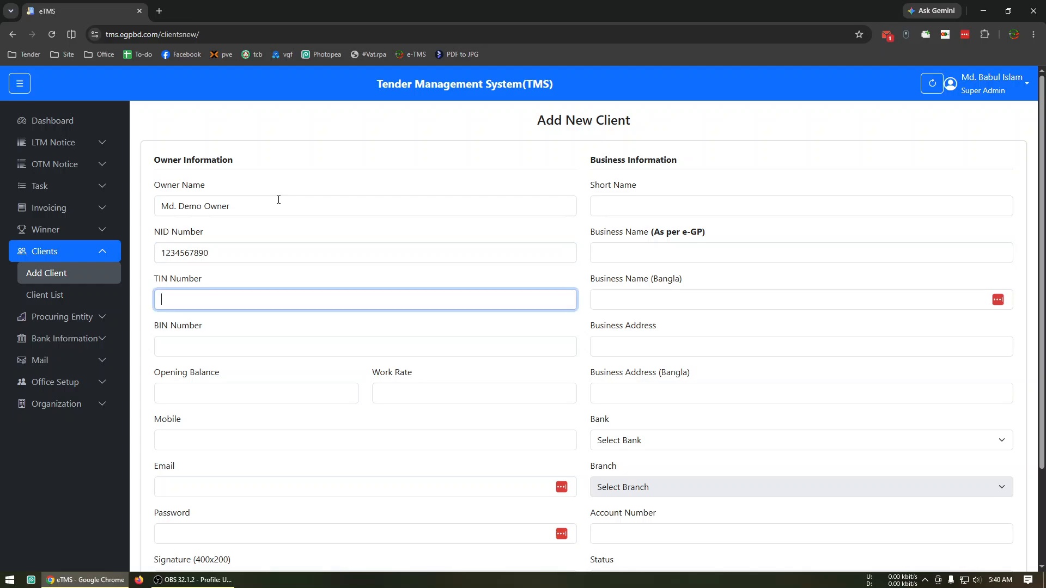
Fill in the client's TIN number and BIN number in the owner information
key(Tab)
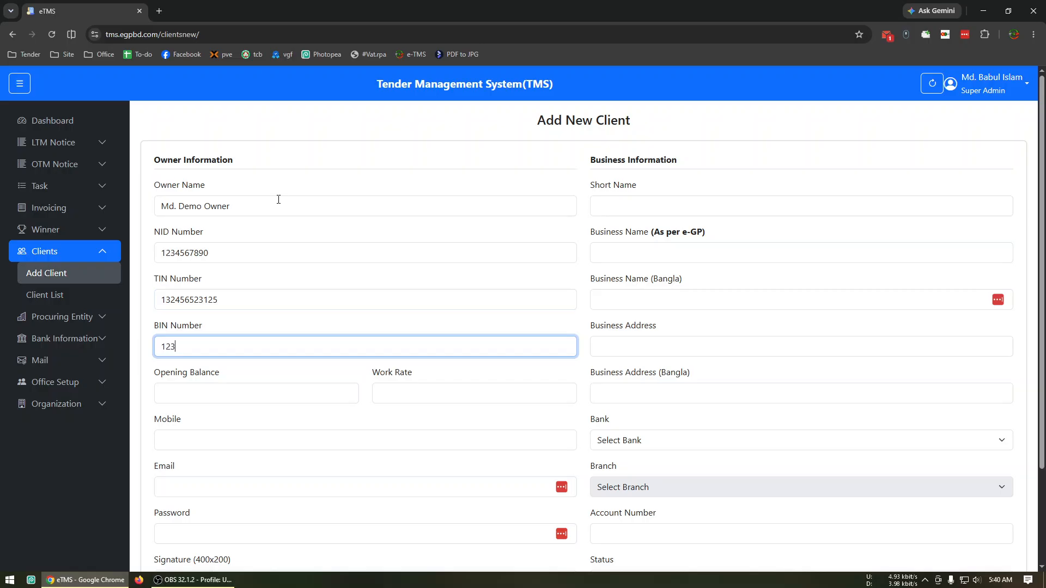
key(Tab)
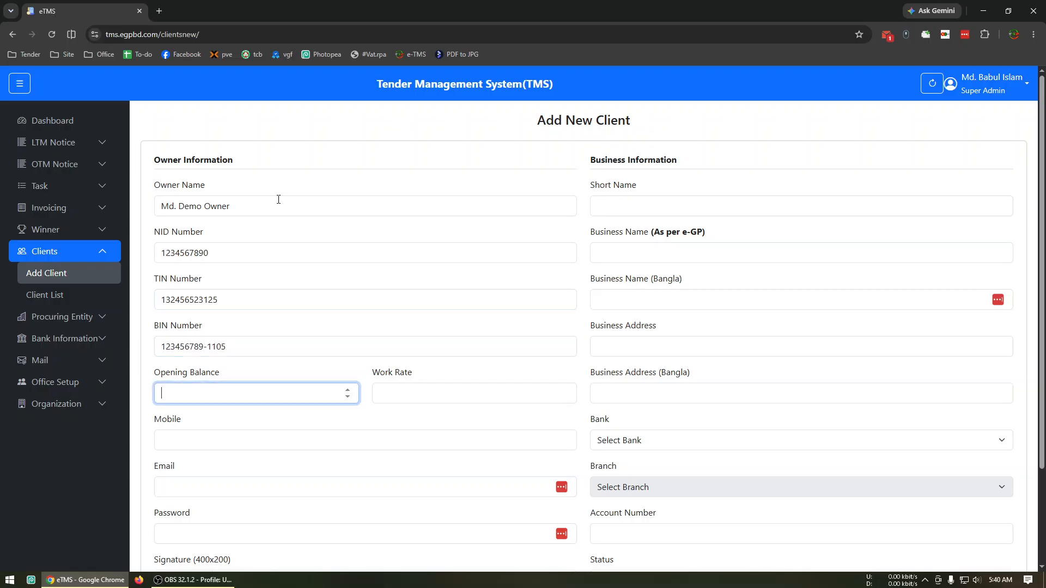
Set the client's opening balance to 0 and work rate to 150, and enter the mobile number
text(0)
key(Tab)
text(150)
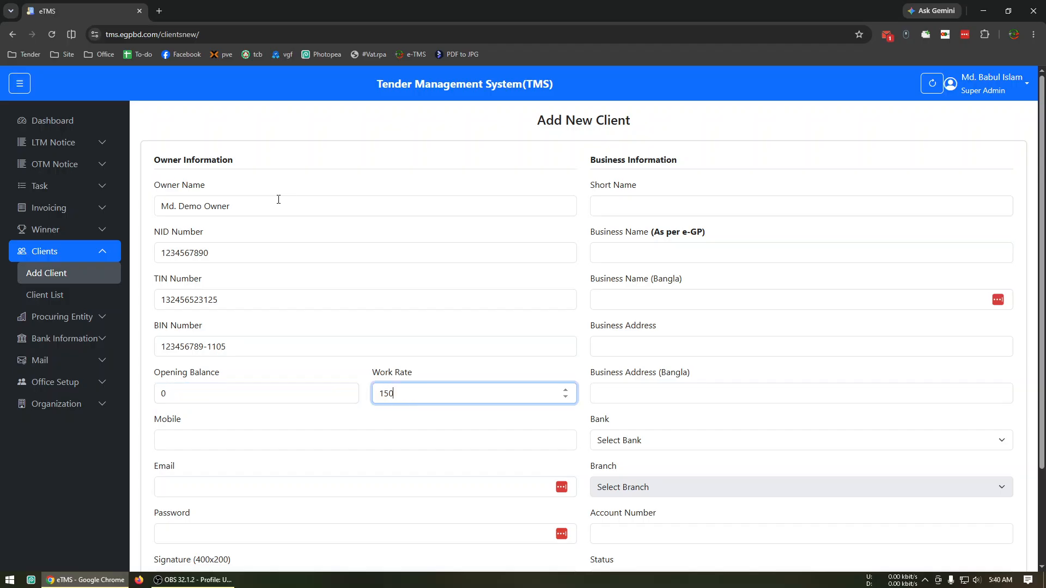
key(Tab)
text(01710000000)
key(Tab)
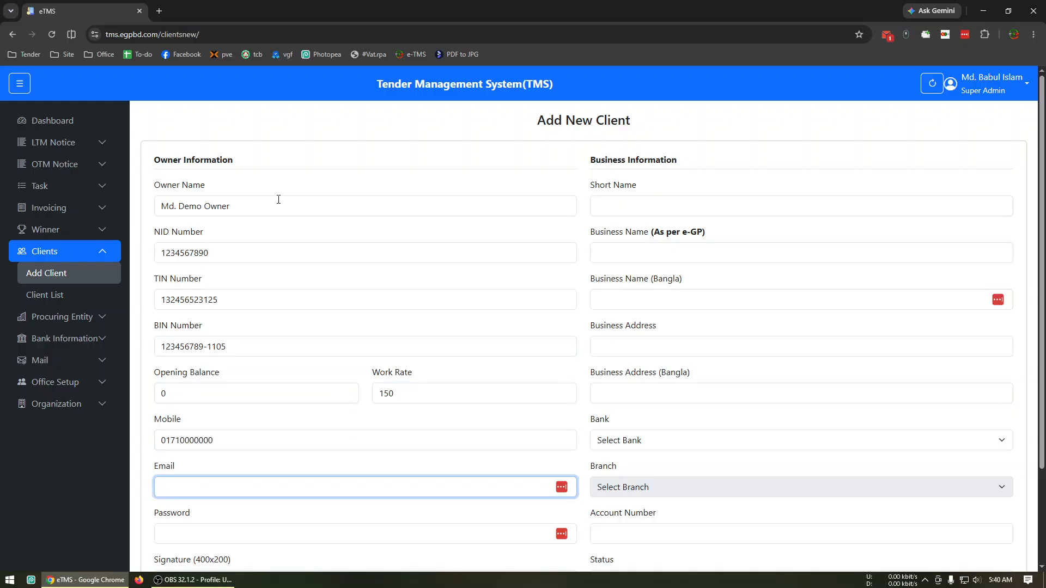
Fill in the client's e-mail address in the owner information
key(Tab)
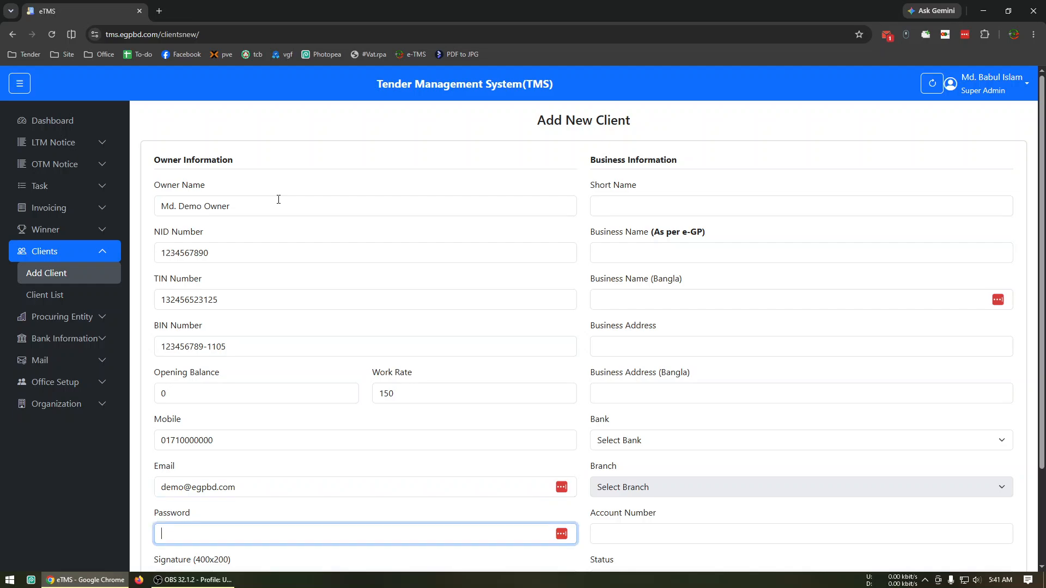
Set the short name in the business information to "Demo Client"
scroll(286, 158, down, 3)
scroll(321, 293, up, 3)
scroll(321, 321, down, 3)
scroll(525, 243, up, 2)
click(657, 213)
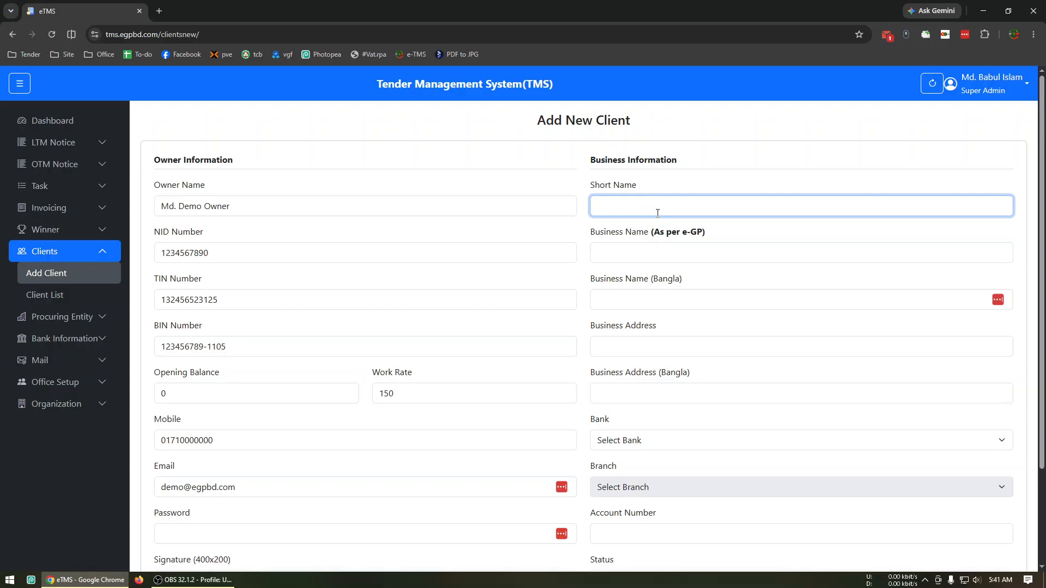
text(demo Client)
key(Home)
key(Delete)
text(D)
key(Tab)
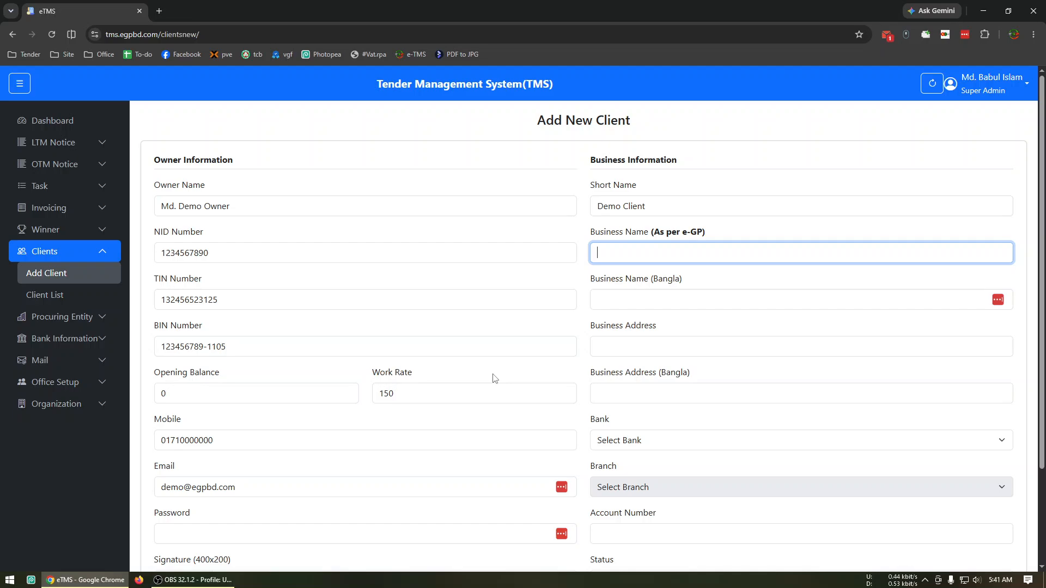
Open the e-GP portal in a new tab and log in with Rakeya Enterprise's saved e-mail and password
click(159, 11)
click(314, 275)
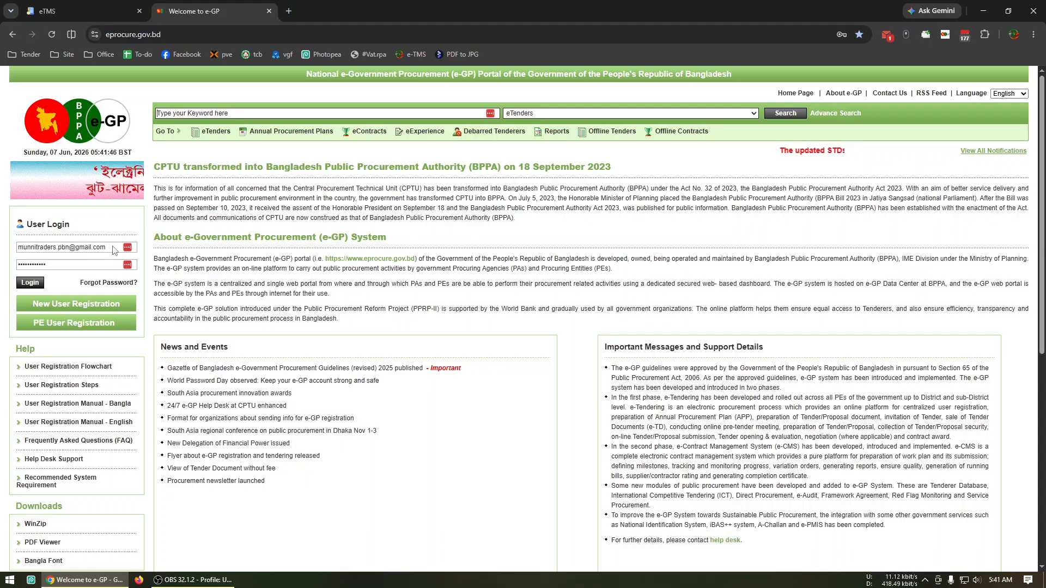
click(113, 246)
key(ctrl+a)
text(ra)
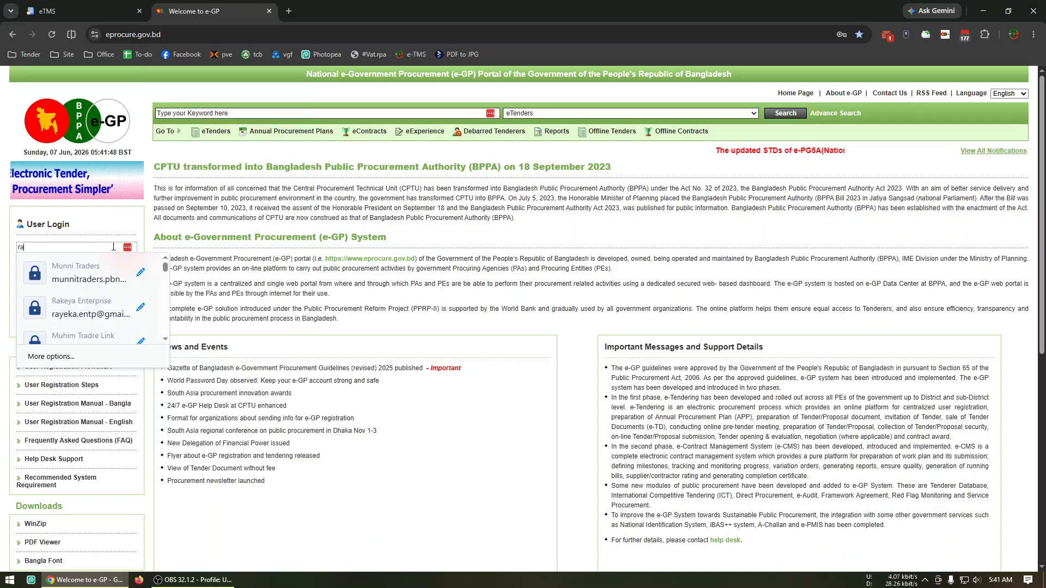
click(67, 310)
click(31, 284)
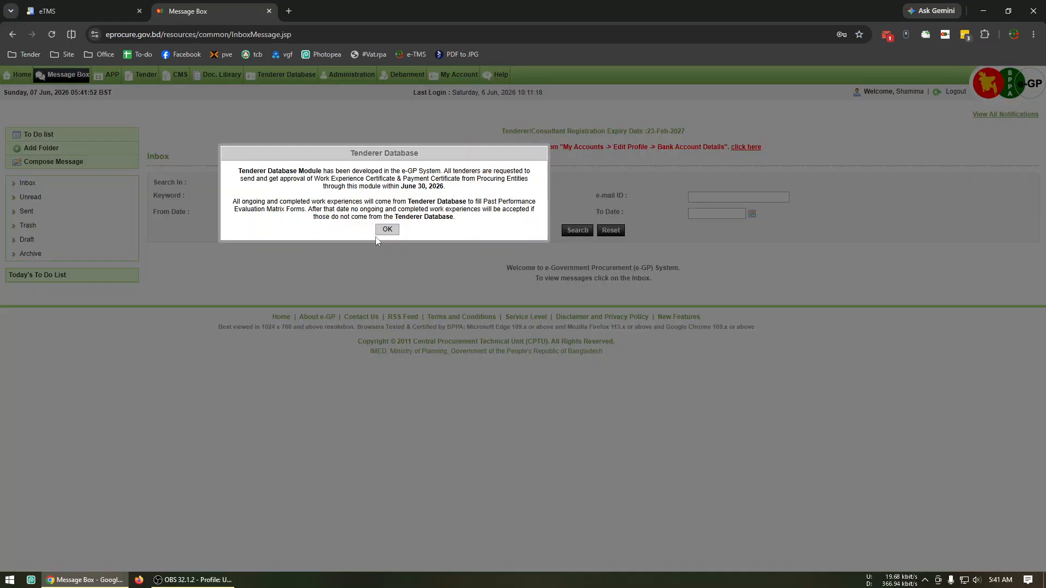
Copy "M/S Rayeka Enterprise" from the e-GP account's company details into the new client's business name as per e-GP
click(385, 229)
click(456, 89)
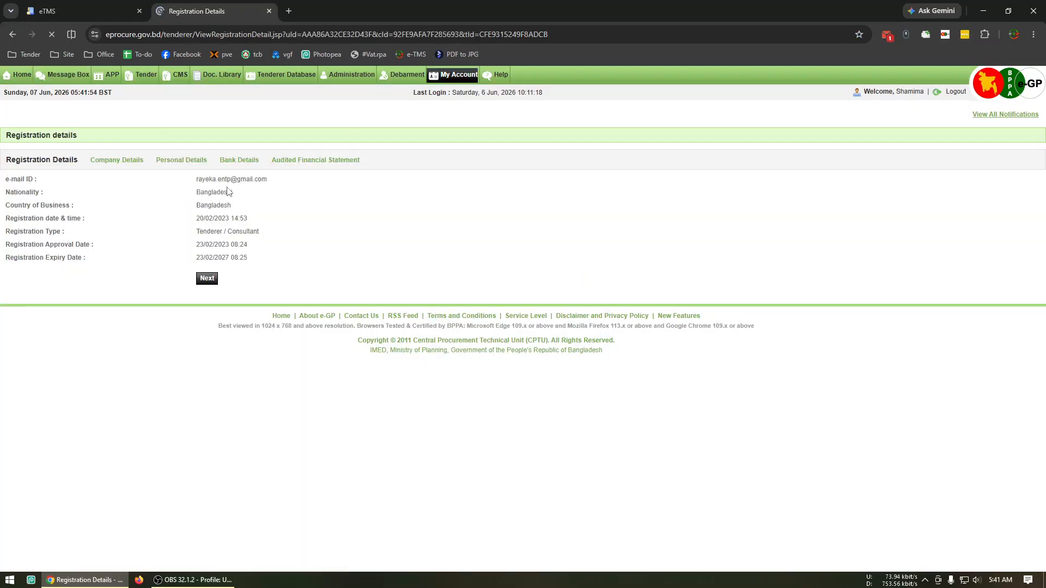
click(126, 162)
drag(282, 227, 217, 228)
key(ctrl+c)
click(47, 11)
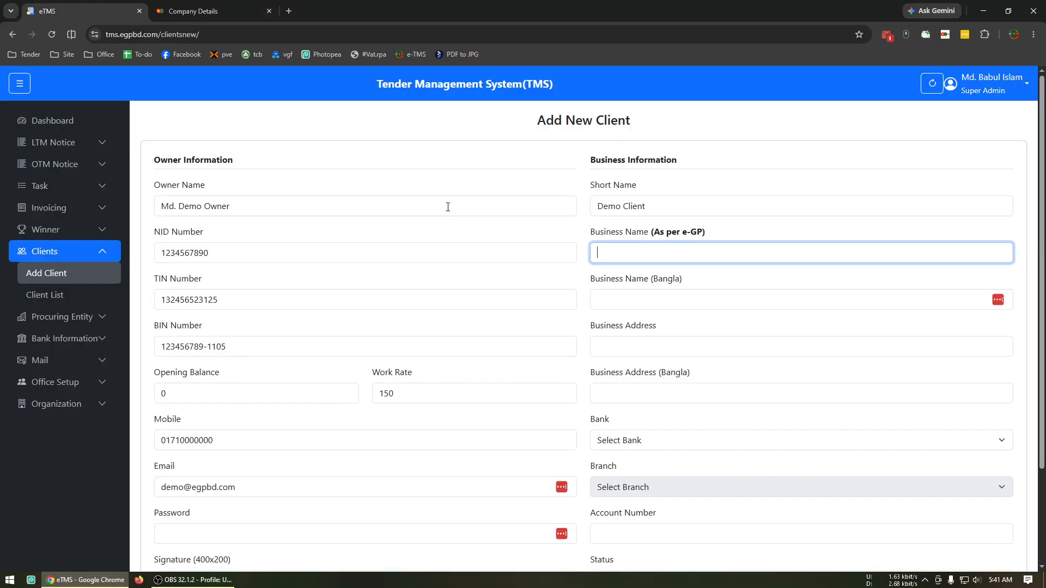
key(ctrl+v)
Enter the client's business address in English, leaving the Bangla business name and address empty
click(669, 303)
click(673, 350)
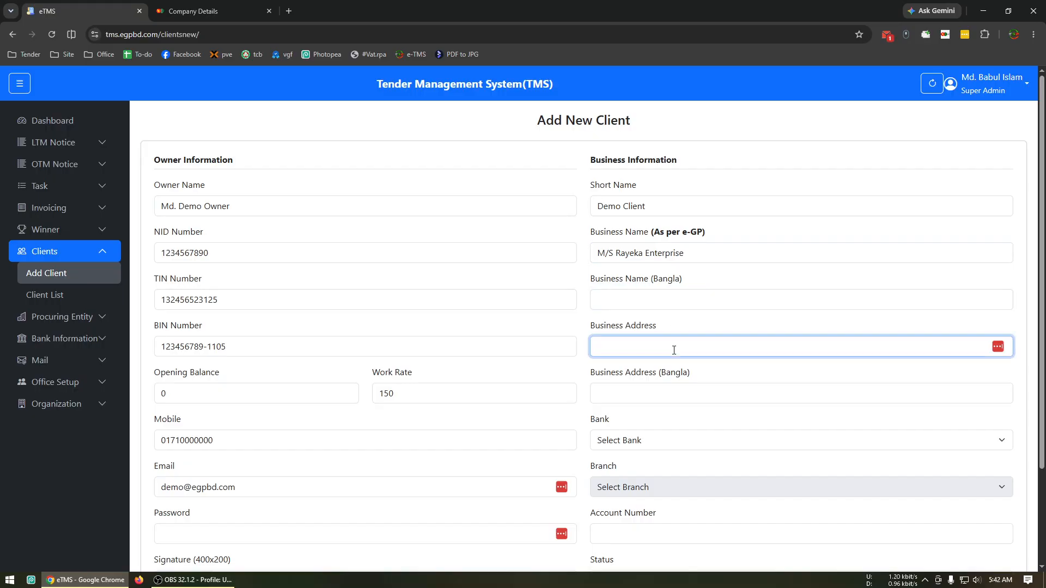
text(San)
key(BackSpace)
key(BackSpace)
key(BackSpace)
text(Demo address, Pbaabna)
key(Tab)
key(Tab)
Choose Pubali Bank PLC as the client's bank and Sujanagar Sub Branch as its branch
click(682, 445)
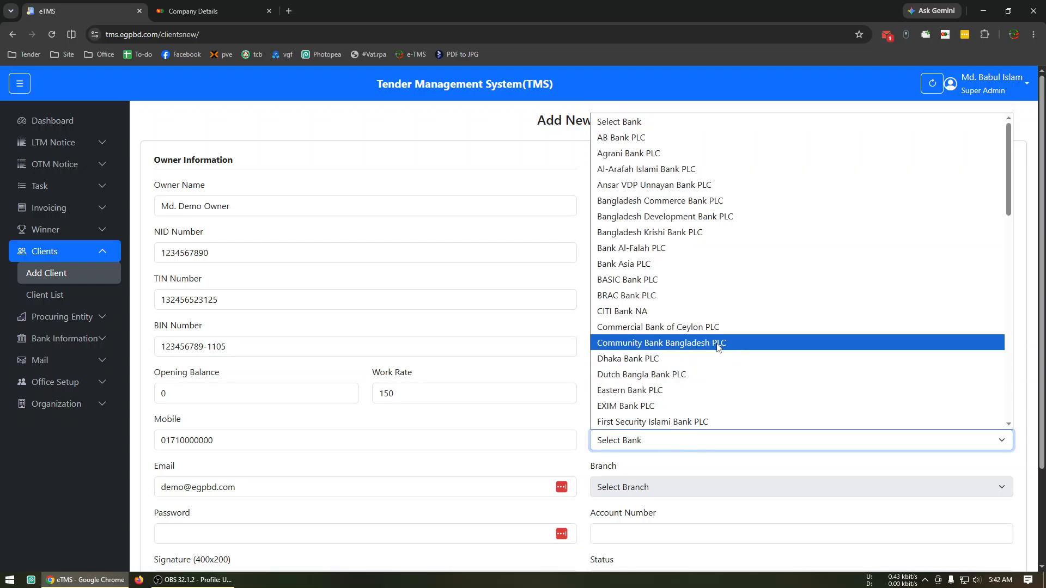
key(p)
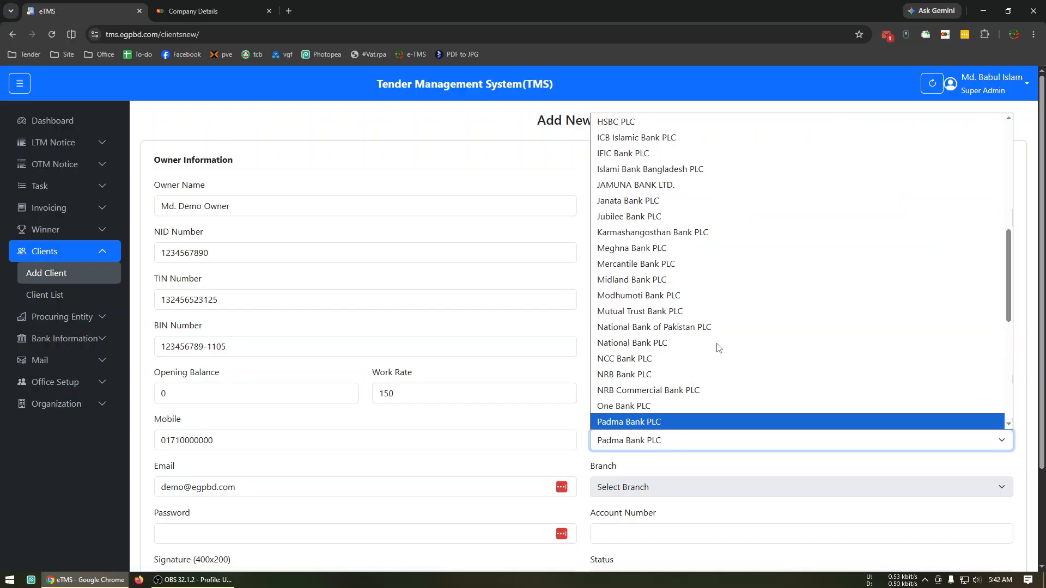
key(Down)
key(Down)
key(Down)
key(Down)
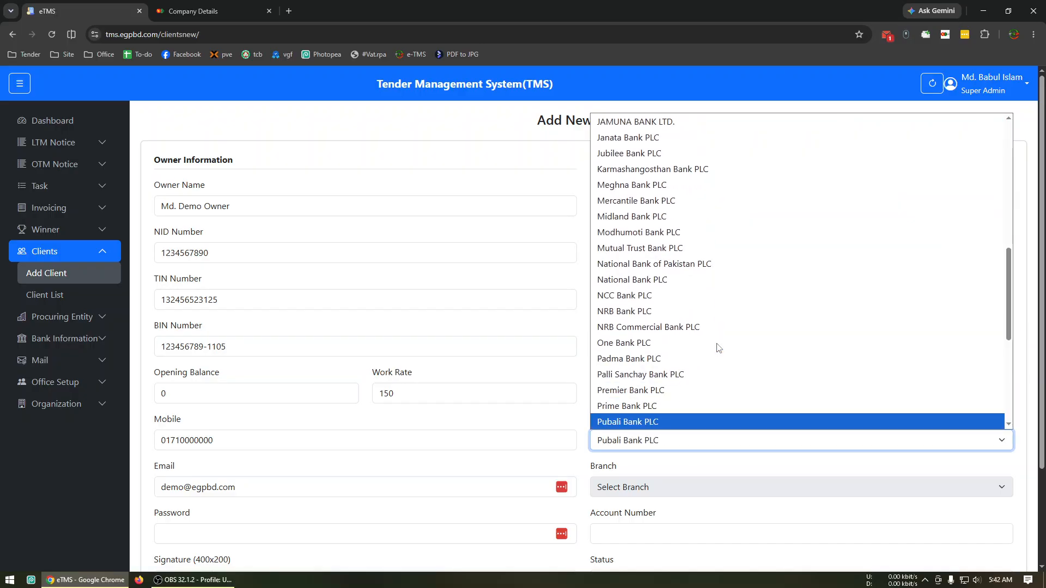
key(Return)
scroll(708, 354, down, 3)
click(641, 369)
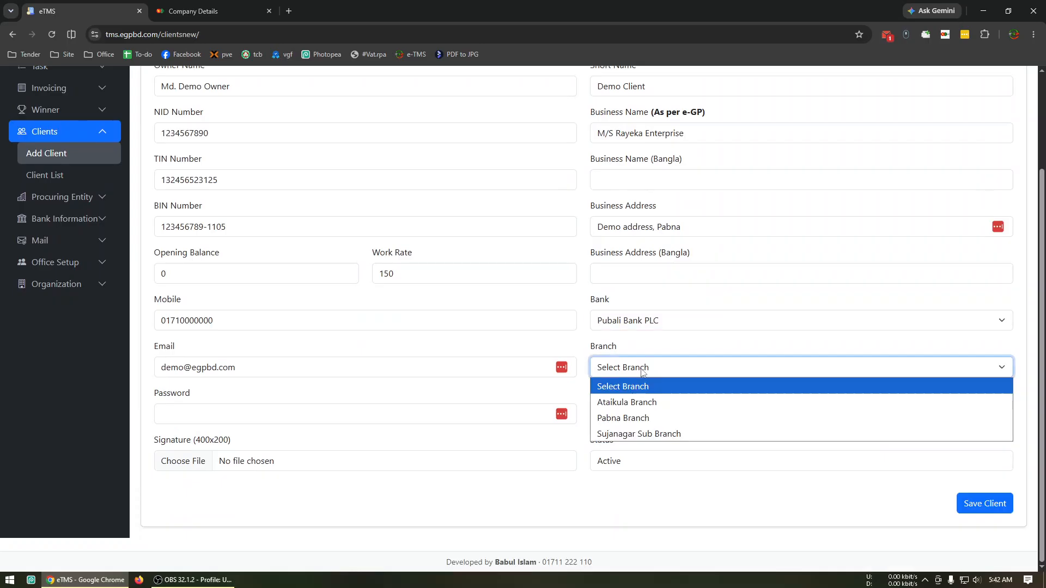
click(632, 433)
Enter the client's bank account number and save the new client
click(635, 417)
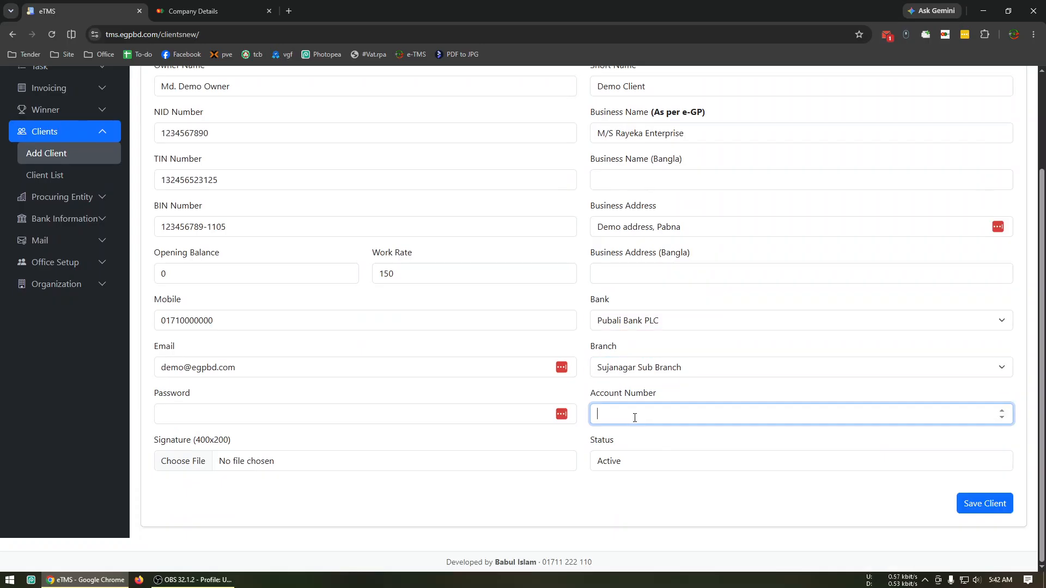
text(0000000)
click(636, 493)
click(979, 504)
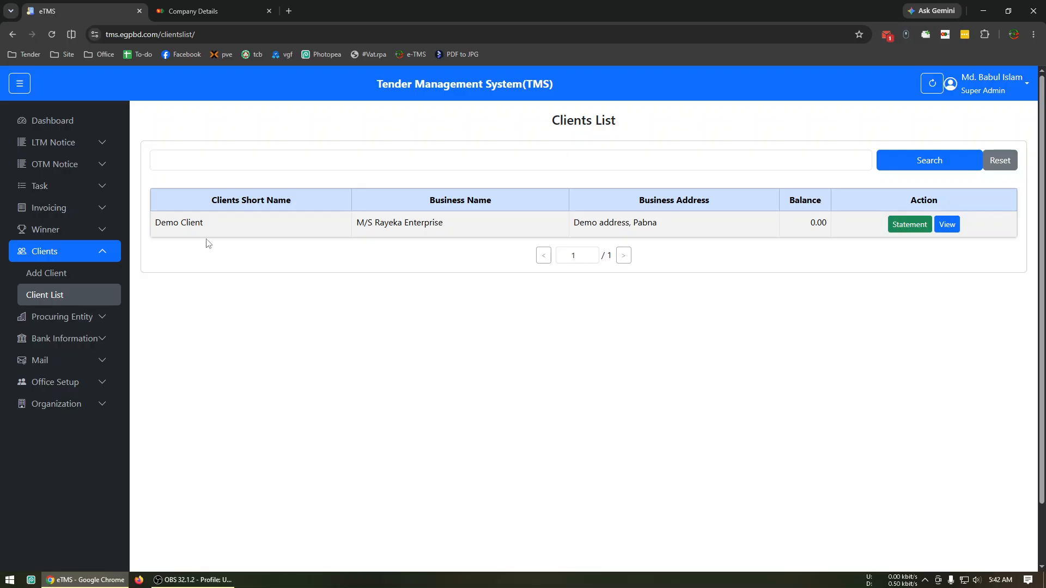
Look over the new LTM notice form and open the lottery-pending LGED Pabna notice dated 2026-05-14
click(52, 143)
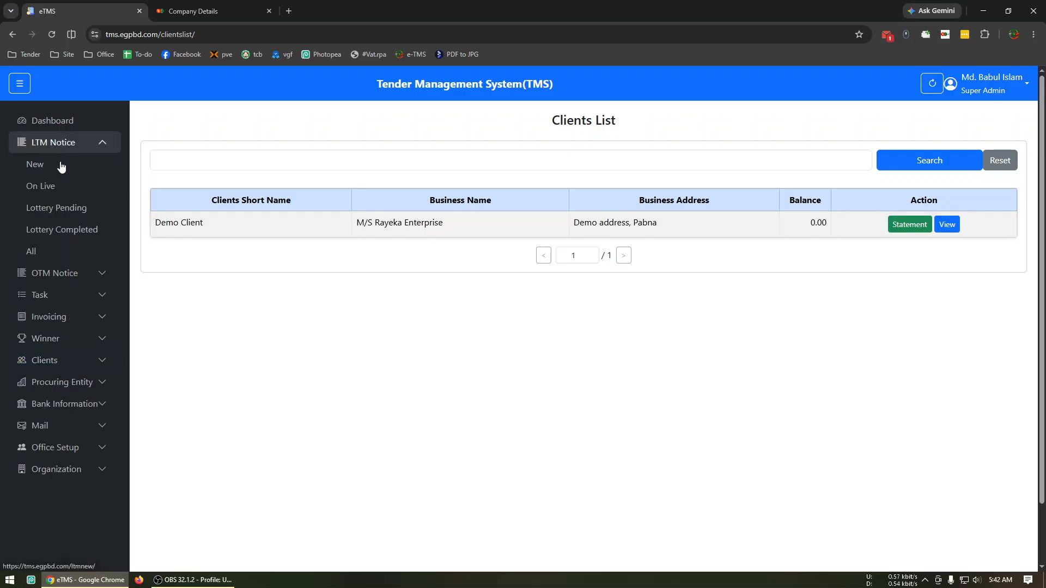
click(63, 172)
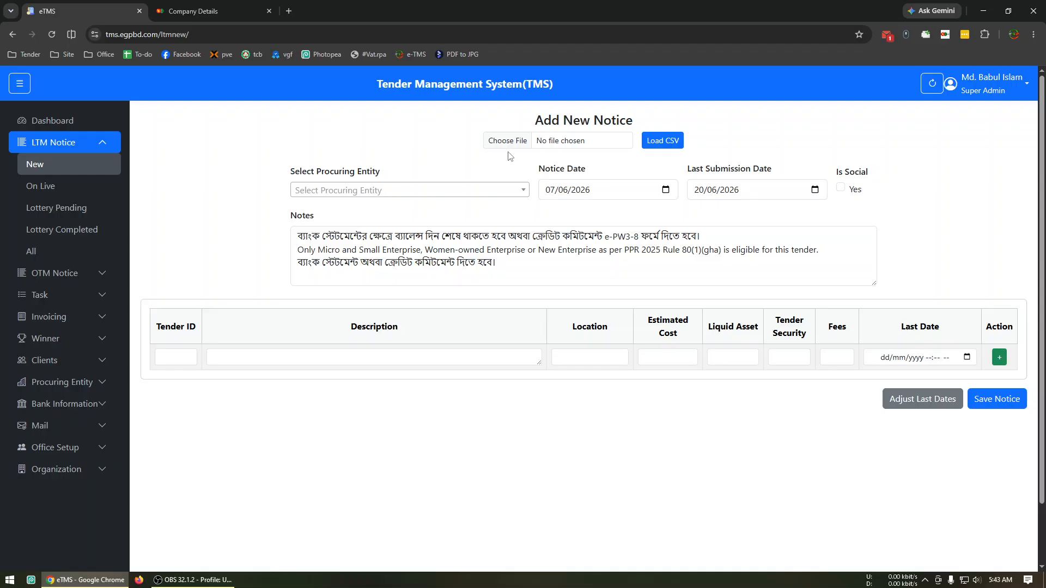
click(67, 214)
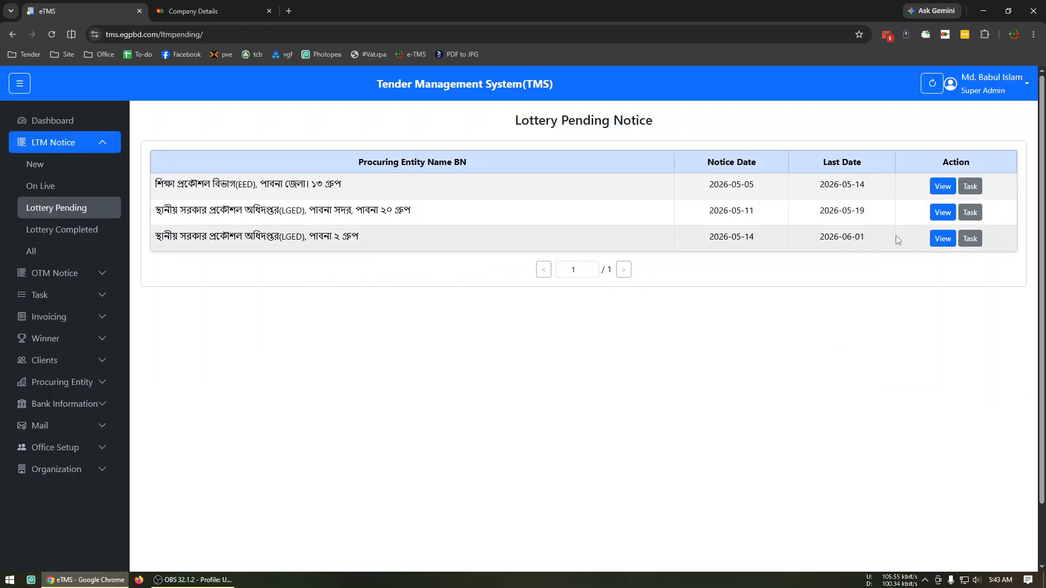
click(943, 239)
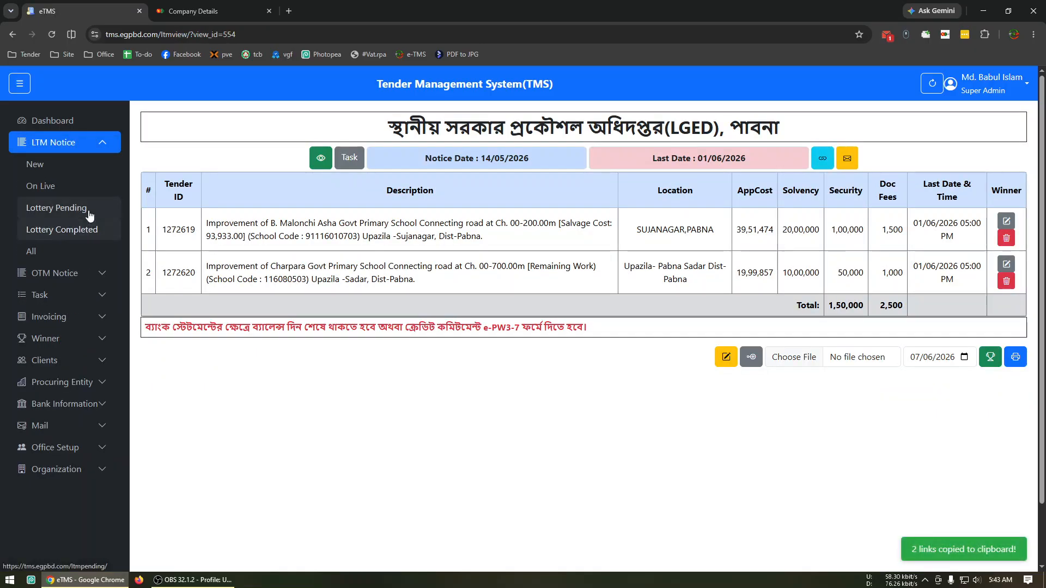
click(88, 210)
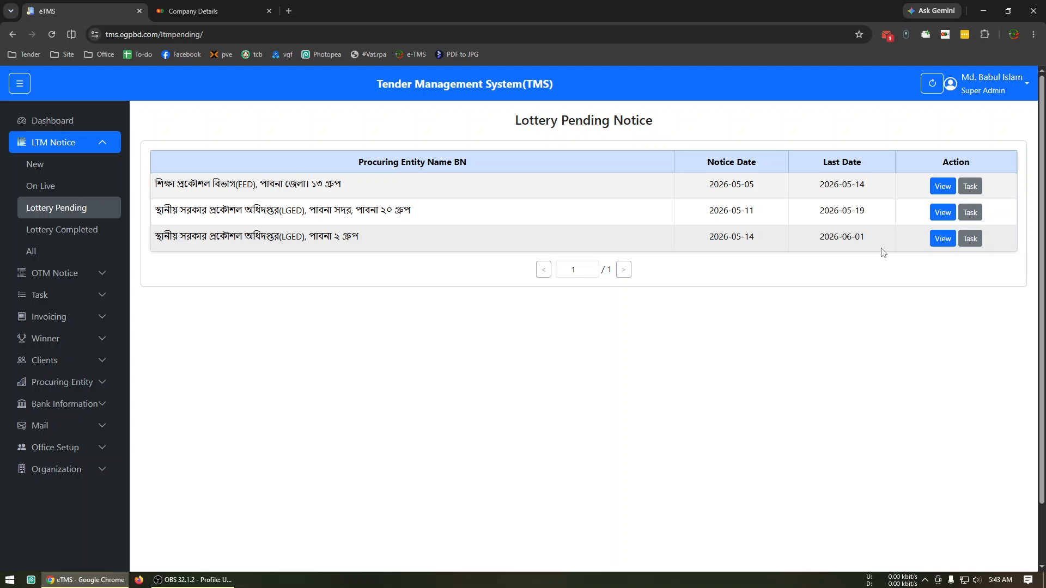
click(942, 239)
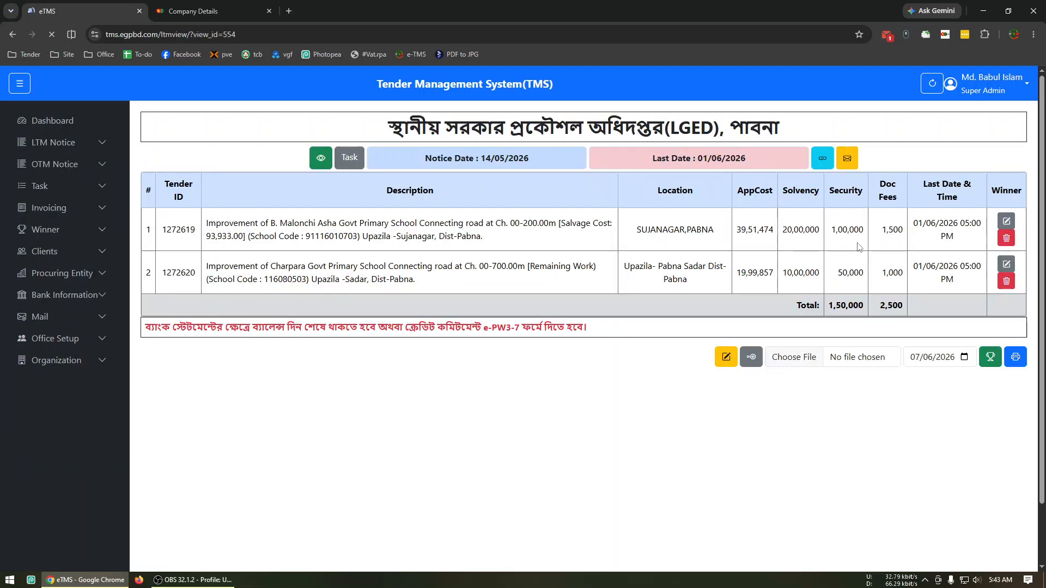
Set the LGED Pabna notice's last date to 10/06/2026 and save the update
click(726, 365)
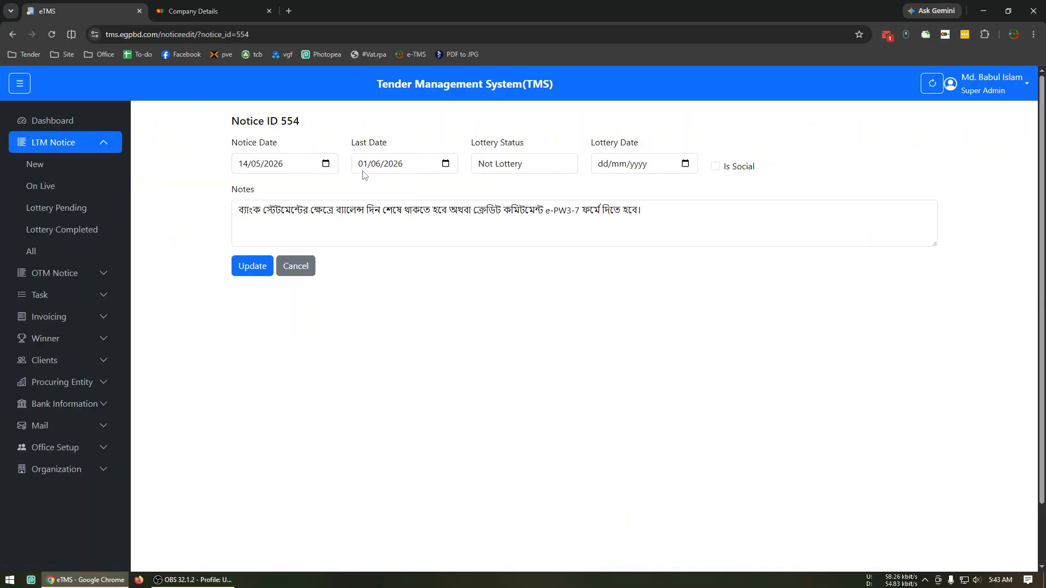
click(363, 170)
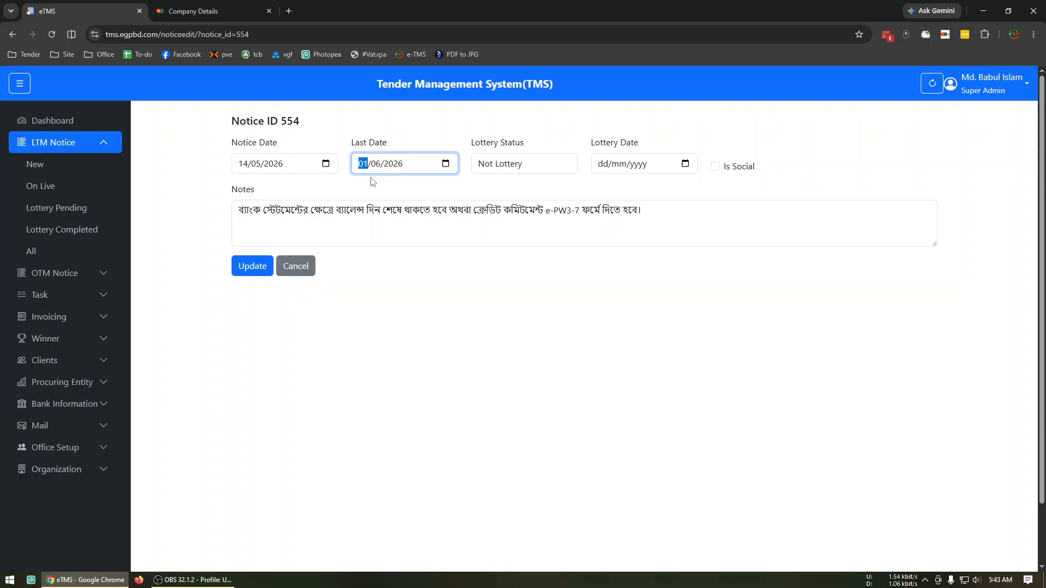
text(10)
click(252, 266)
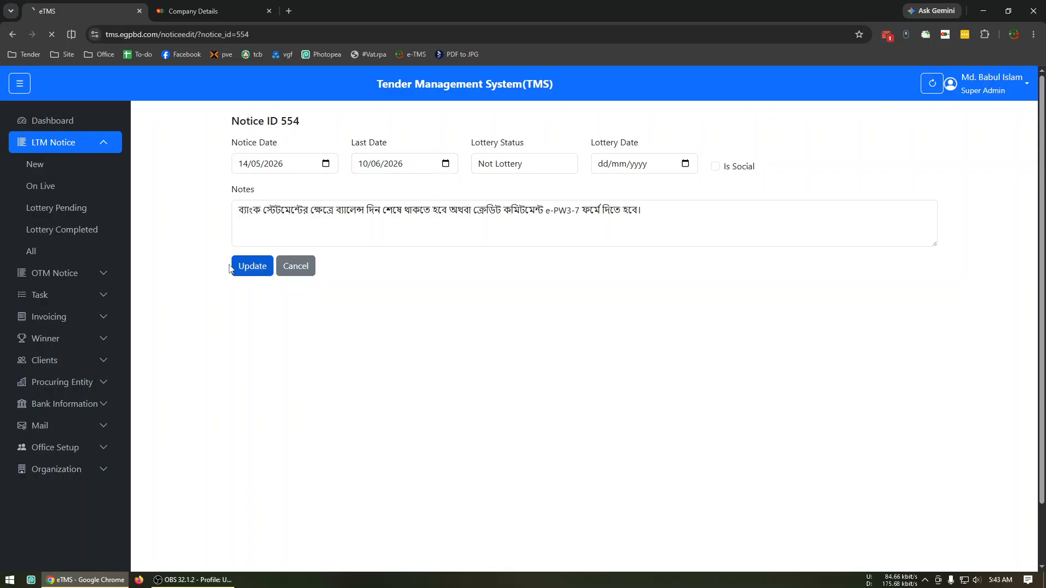
Delete the LGED Pabna notice dated 2026-05-14 from the live LTM notices
click(57, 191)
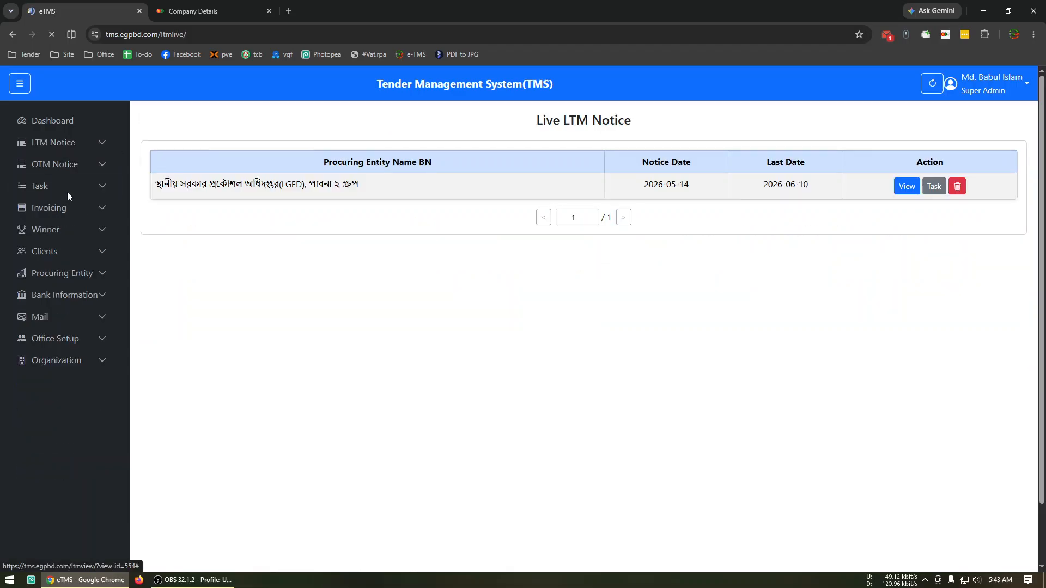
click(957, 187)
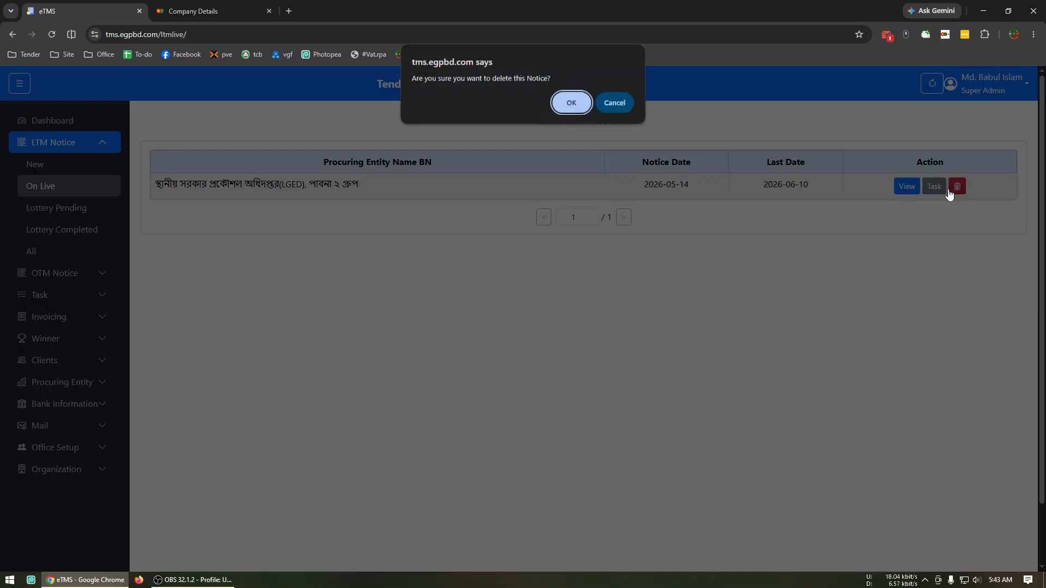
click(572, 103)
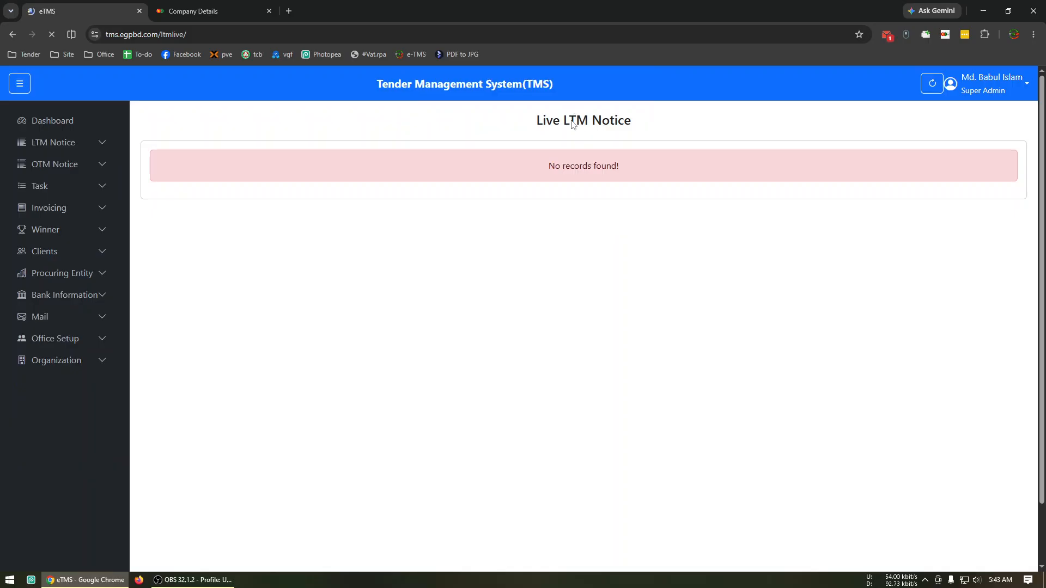
Switch to the e-GP portal, check the saved tender URL list, and open the Limited Tenders/Proposals list
click(207, 4)
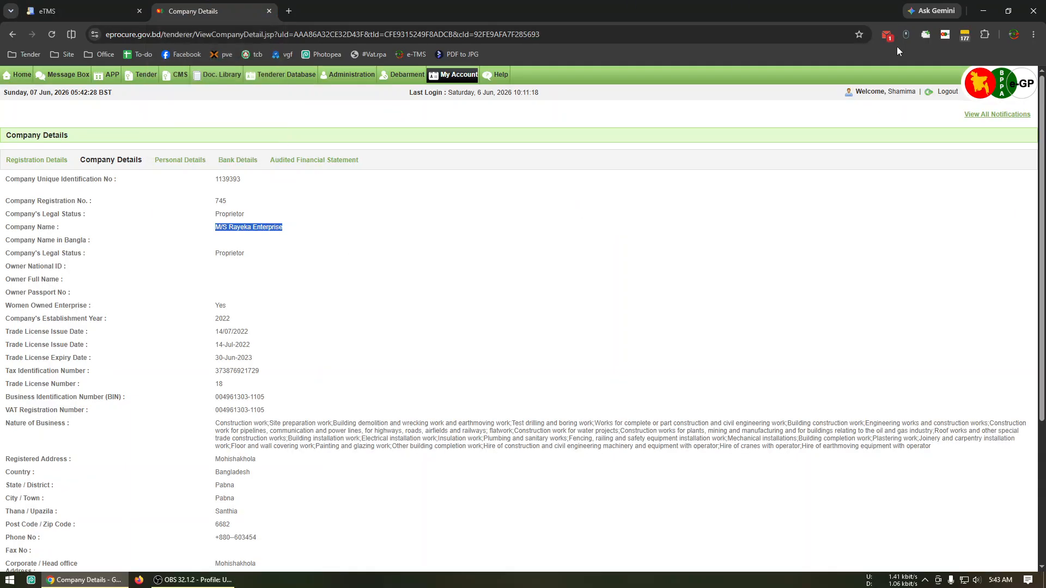
click(784, 126)
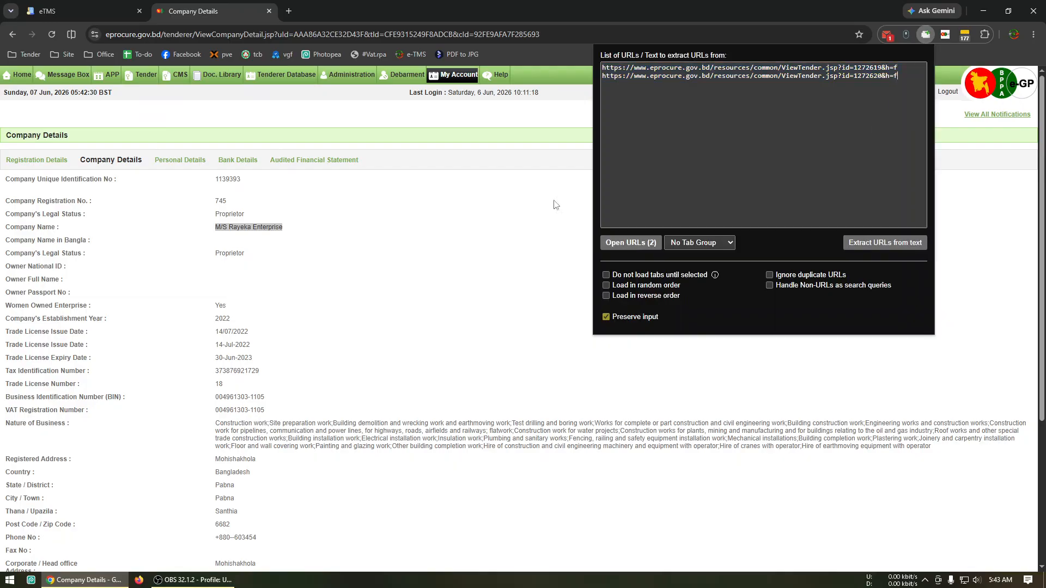
click(450, 236)
mouse_move(142, 75)
click(157, 115)
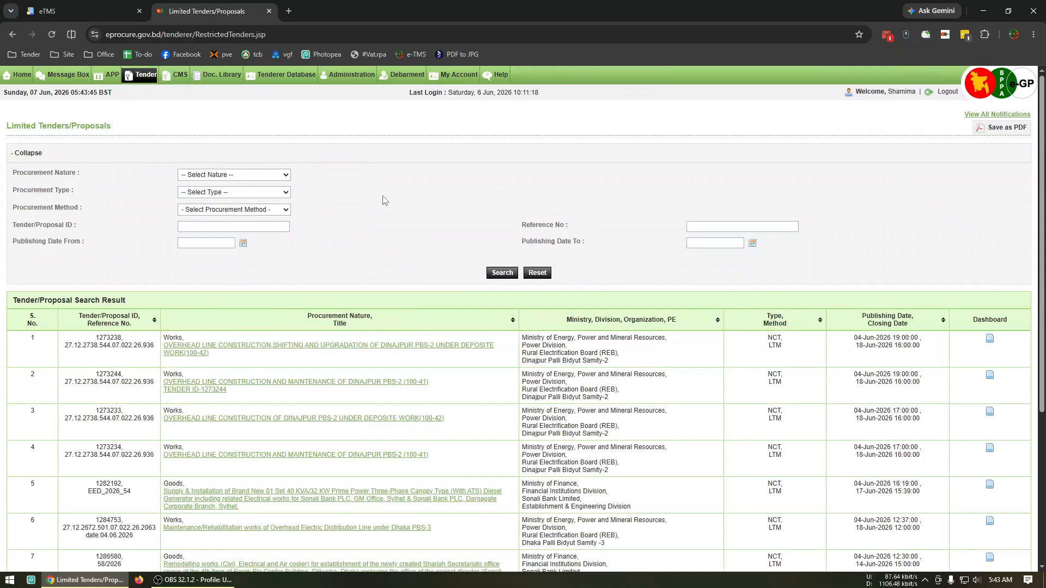
Page through the limited tenders list, examining titles, procuring entities and publishing dates for the Pabna LGED tenders
scroll(521, 233, down, 4)
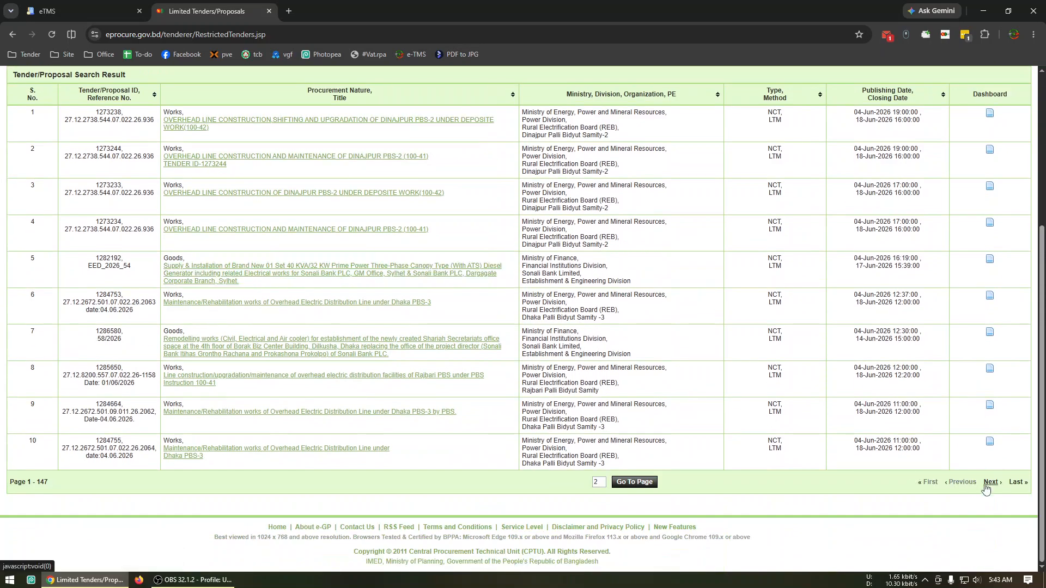
click(990, 482)
click(990, 482)
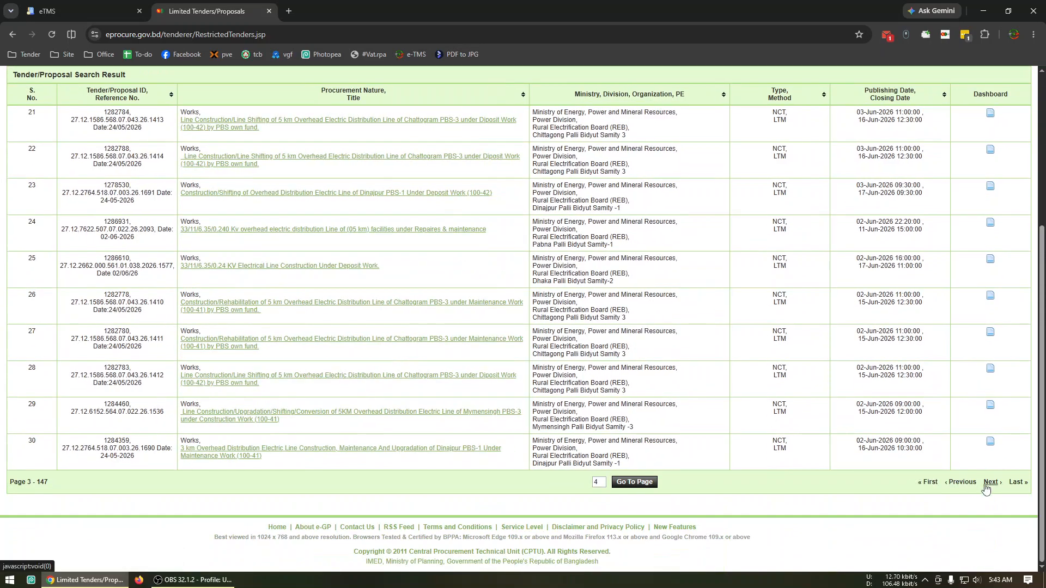
click(991, 483)
click(990, 483)
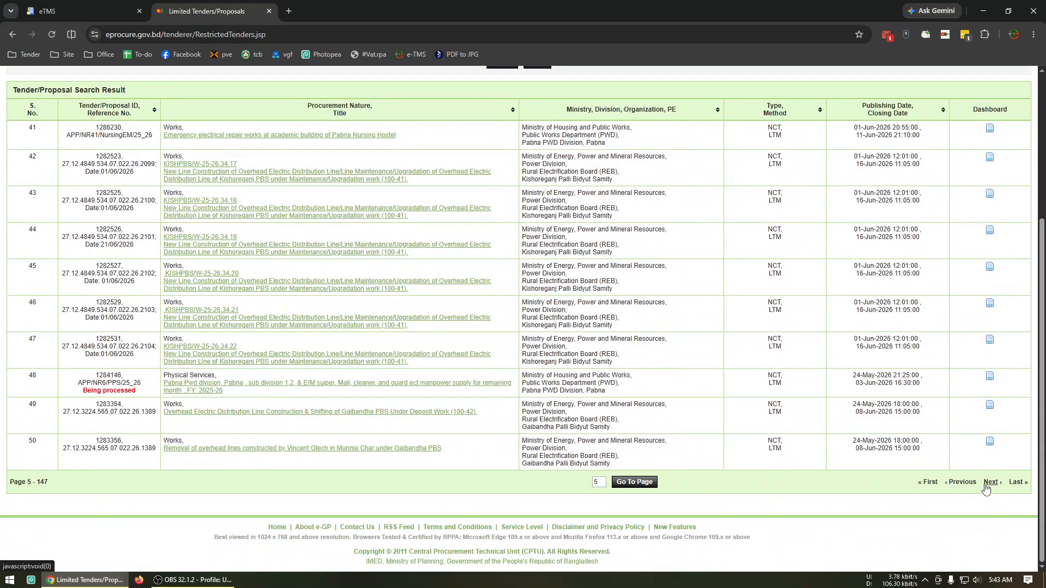
click(990, 483)
click(987, 483)
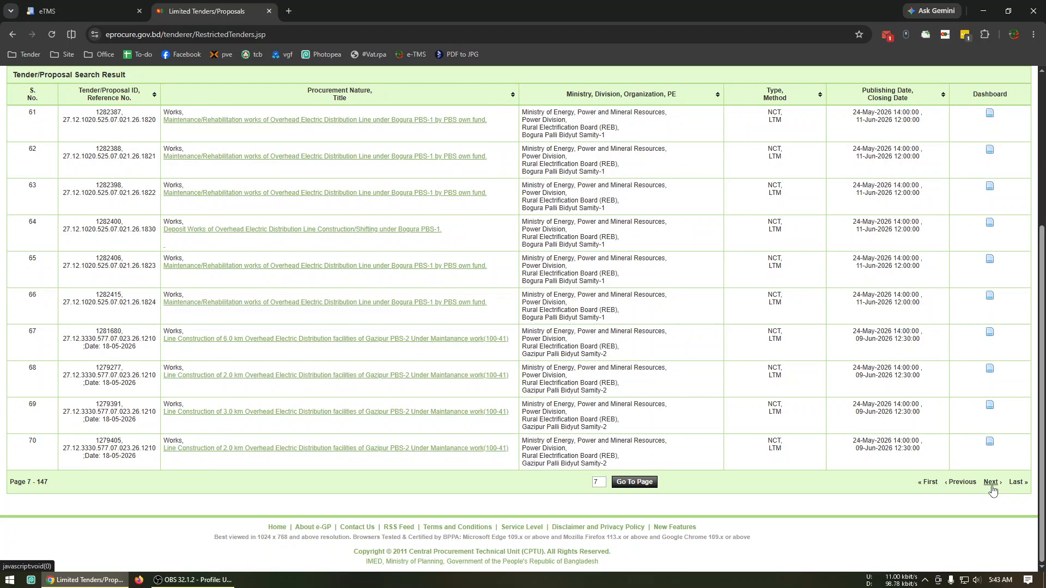
click(991, 483)
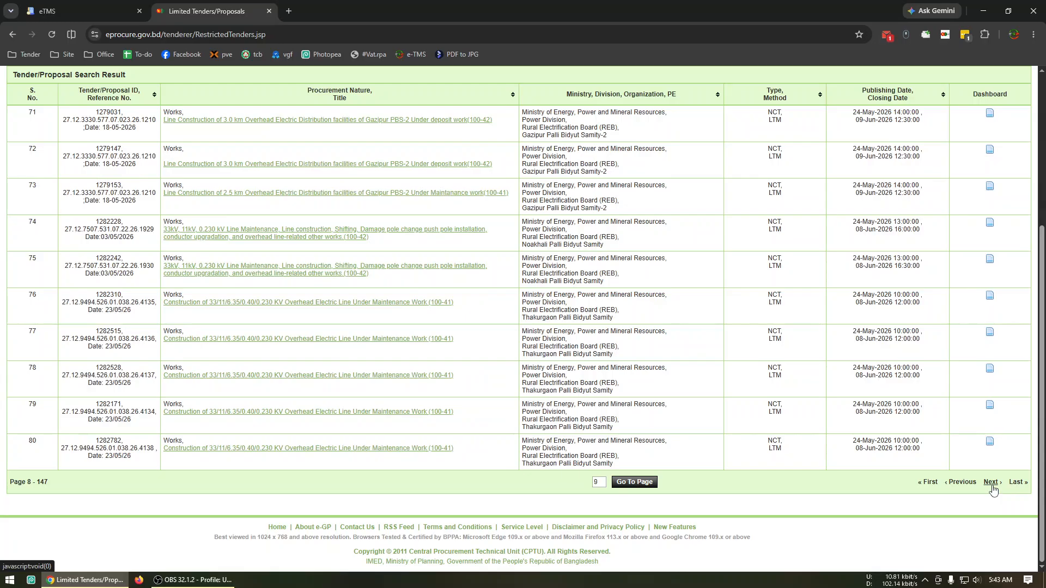
click(990, 482)
scroll(991, 479, down, 2)
click(991, 483)
click(991, 484)
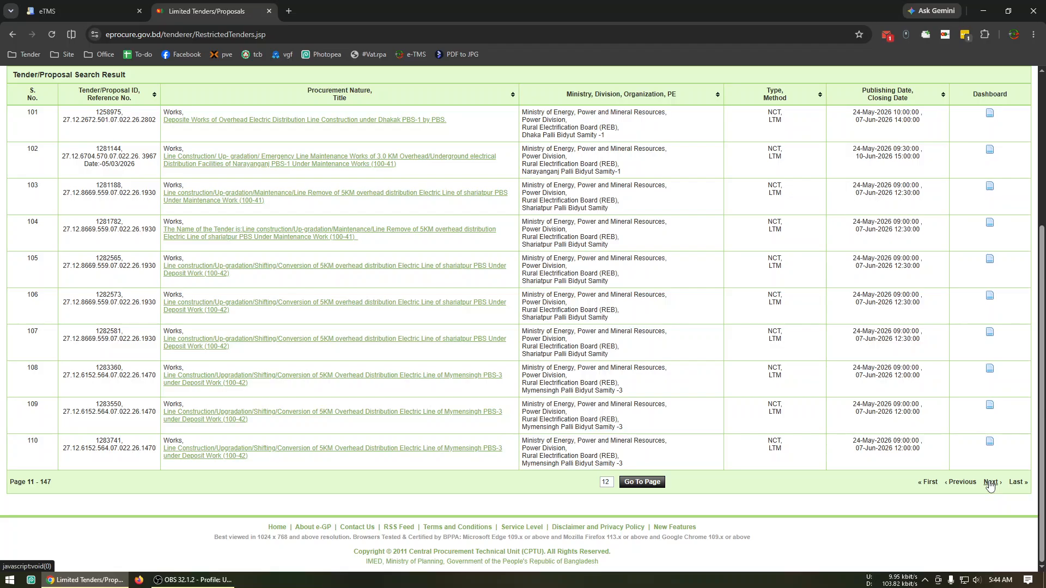
click(990, 483)
click(990, 483)
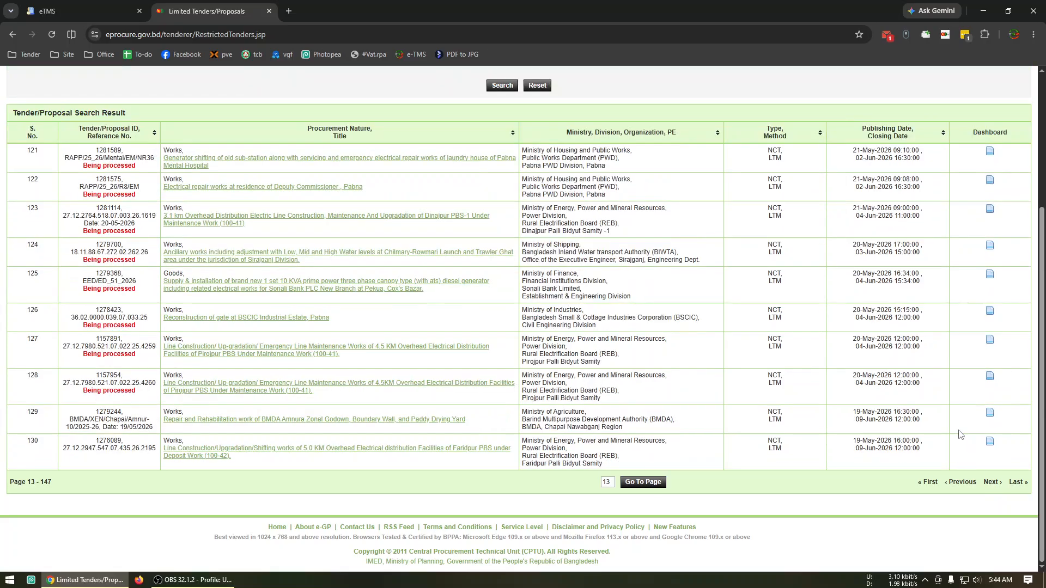
click(989, 483)
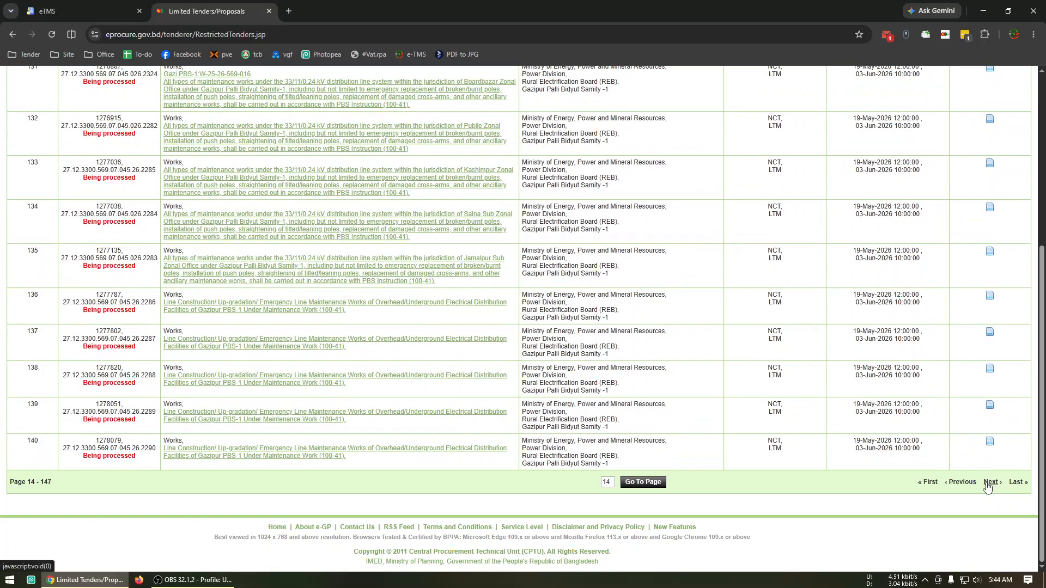
scroll(991, 483, up, 4)
scroll(1008, 503, down, 5)
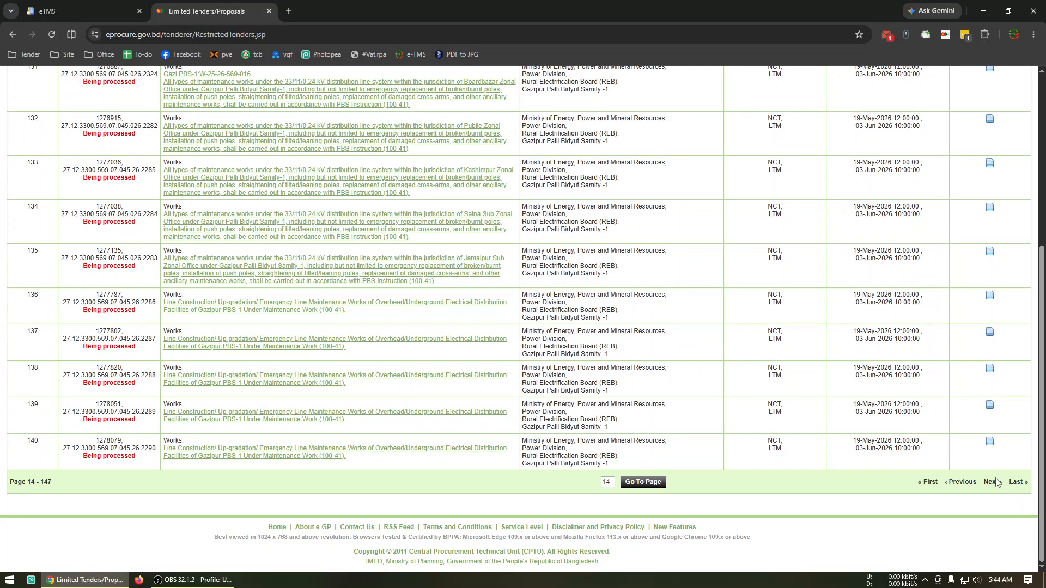
click(991, 483)
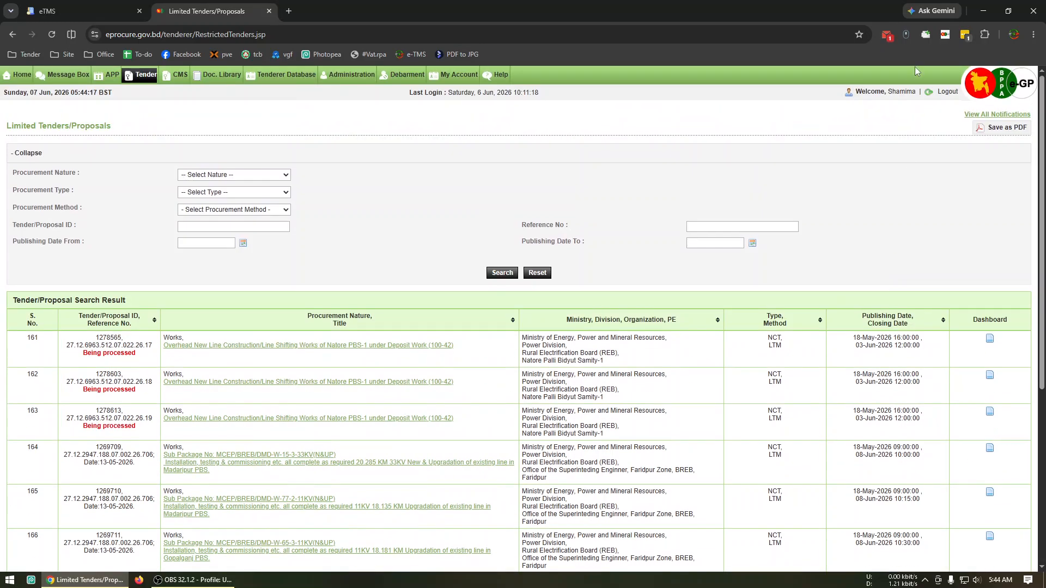
Copy tender ID 1272619 from the saved URL list, search the limited tenders for it, and open that tender
click(925, 35)
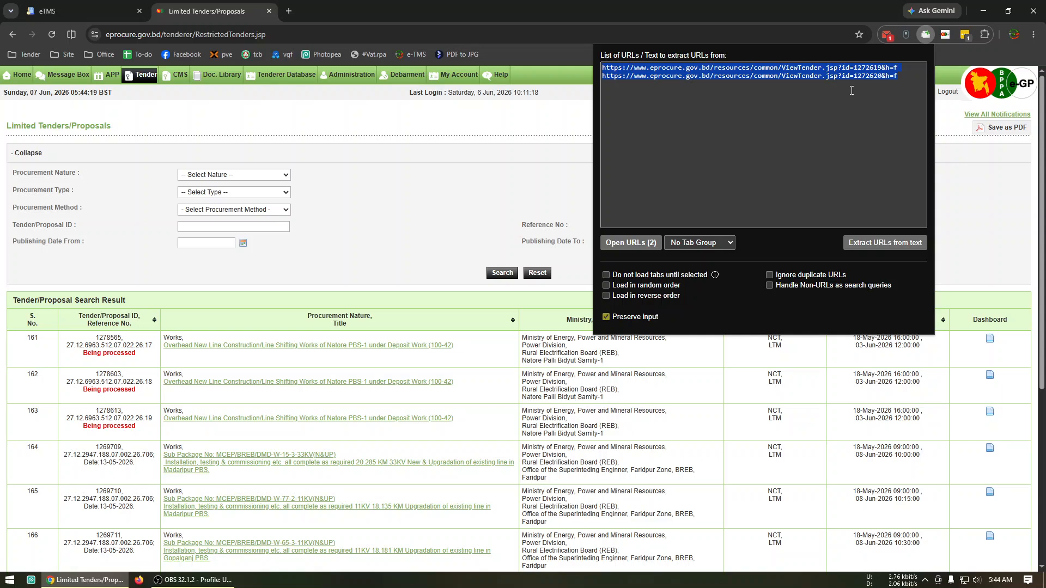
click(878, 73)
drag(882, 68, 877, 69)
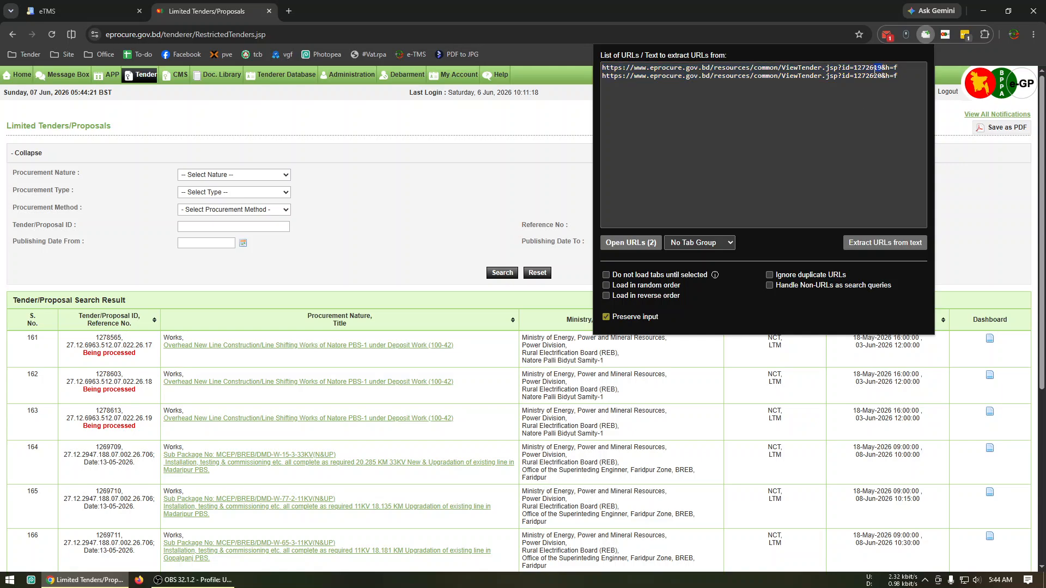
click(342, 178)
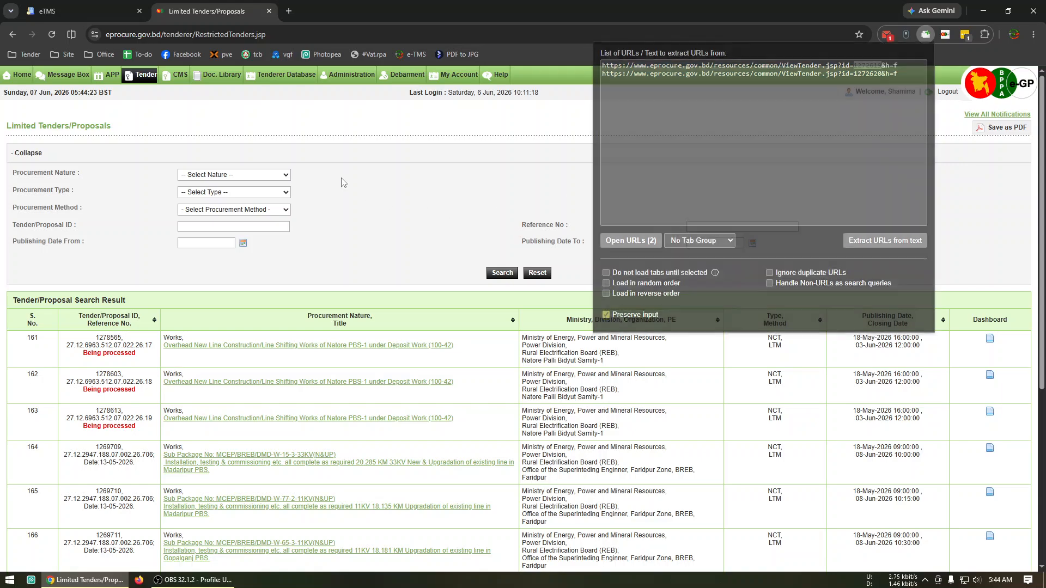
click(241, 225)
text(1272619)
click(502, 273)
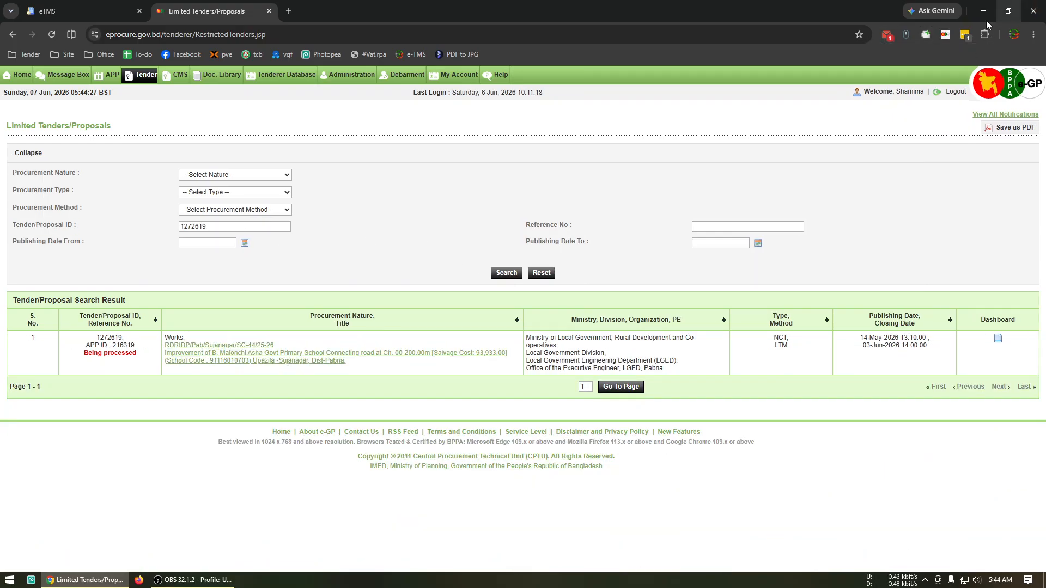
click(208, 360)
Search the limited tenders for ID 1272620 and open the Charpara school road tender
key(BackSpace)
key(BackSpace)
text(20)
click(506, 272)
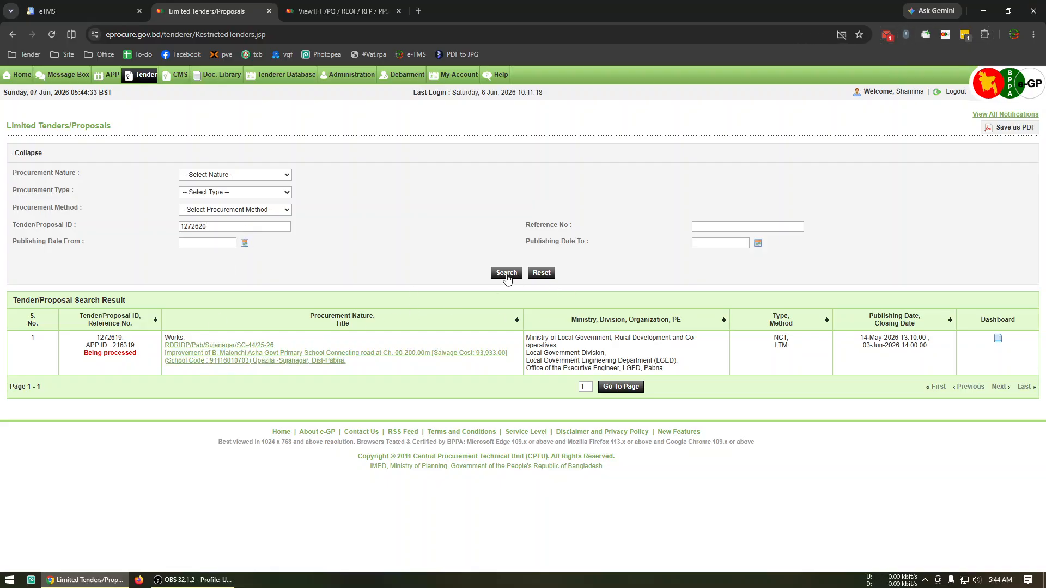
click(248, 359)
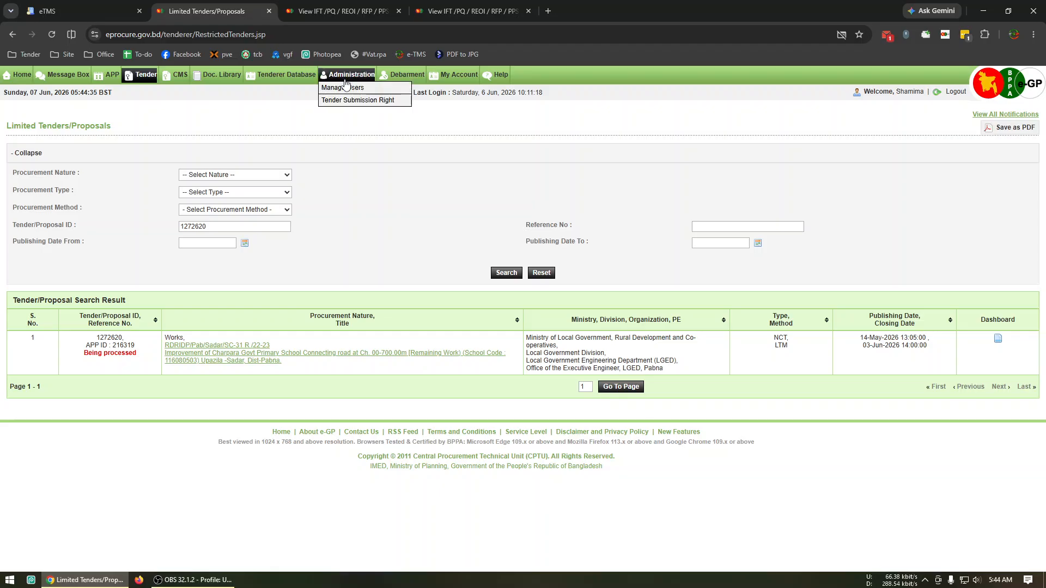
Run the bookmarked UI.Vision tender macro with both tender pages open
click(26, 56)
click(31, 80)
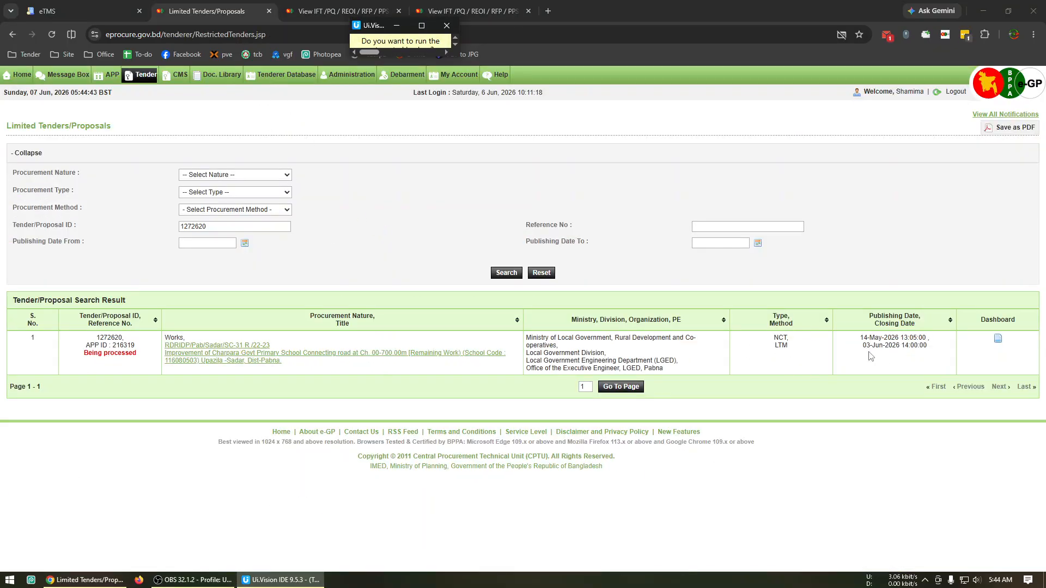
Return to eTMS, start a new LTM notice, and load its tender rows from the TenderData CSV file
click(41, 9)
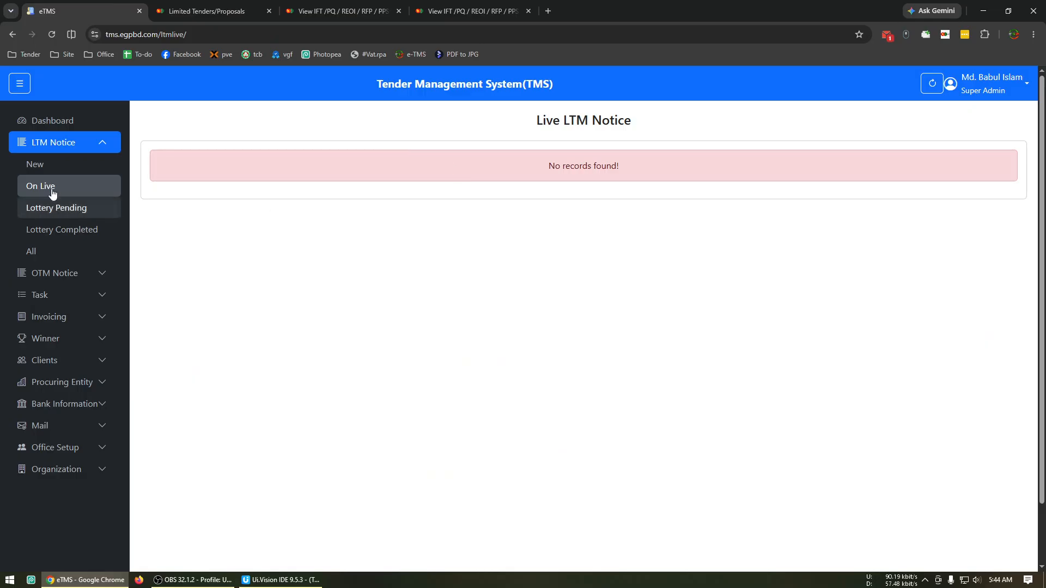
click(61, 166)
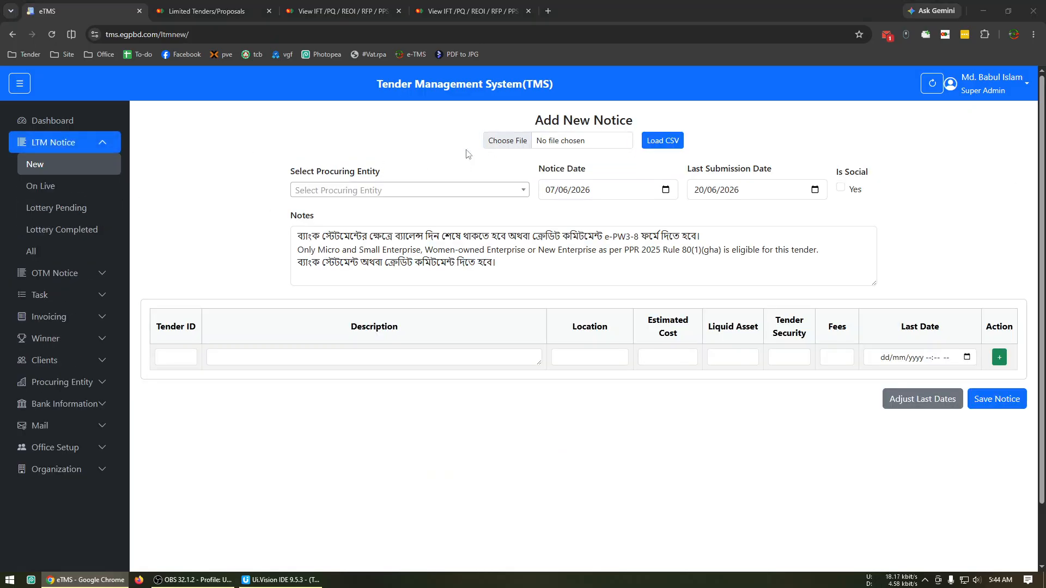
click(483, 146)
double_click(152, 80)
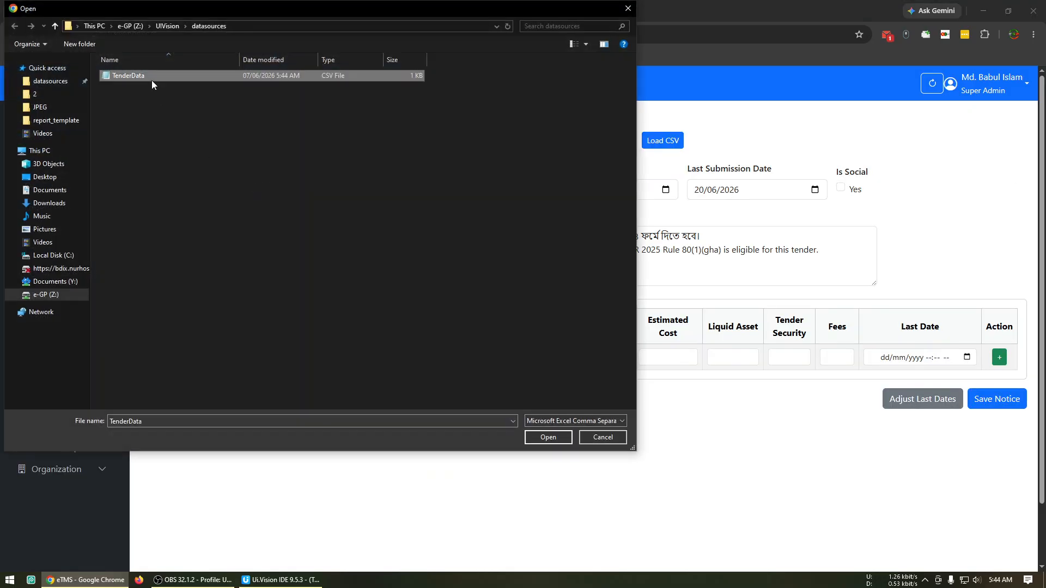
click(662, 141)
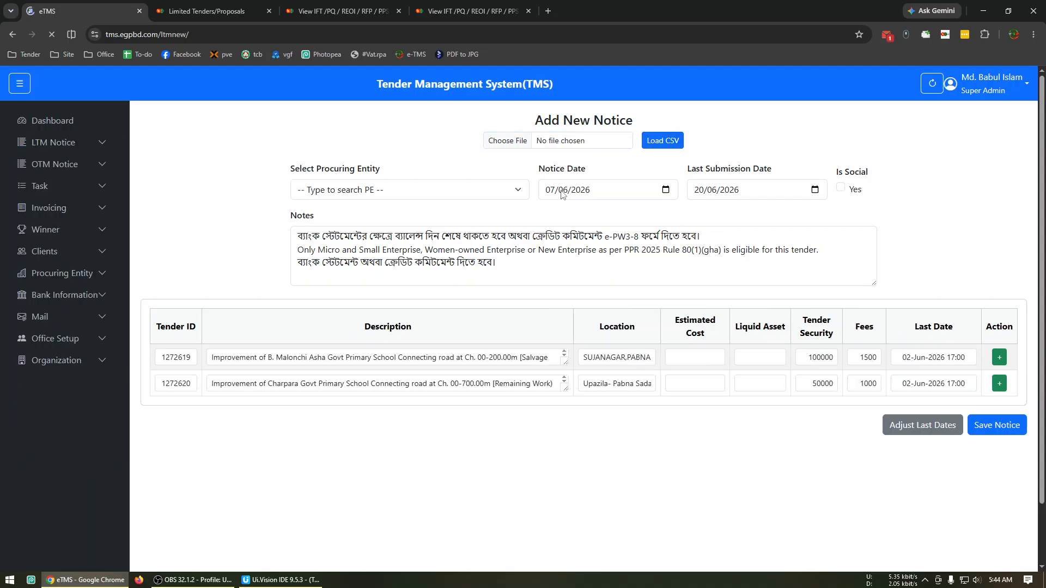
Set the new notice's notice date to 14/05/2026 and its last submission date to 02/06/2026
click(550, 191)
text(1405)
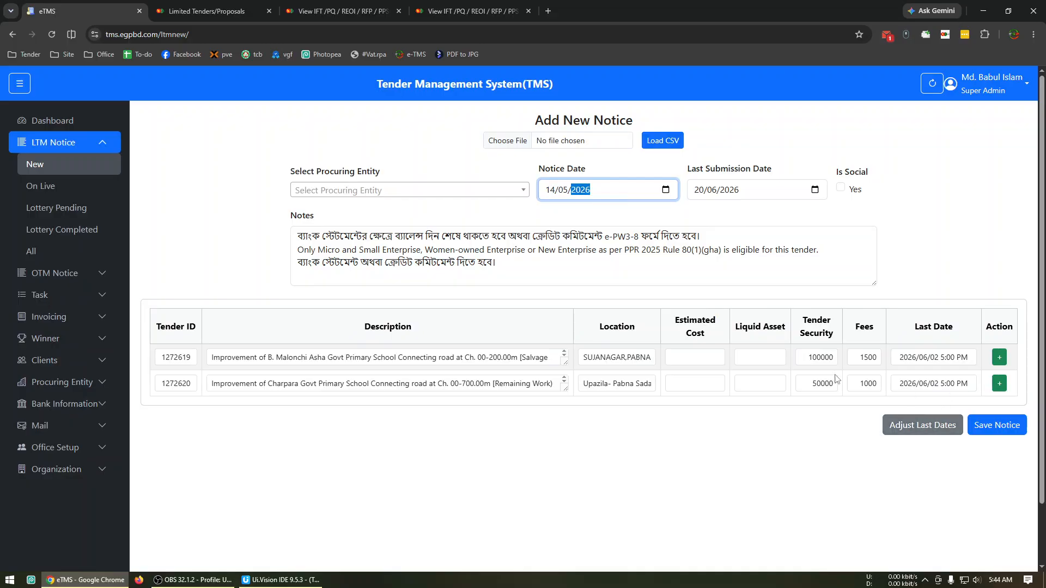
click(702, 197)
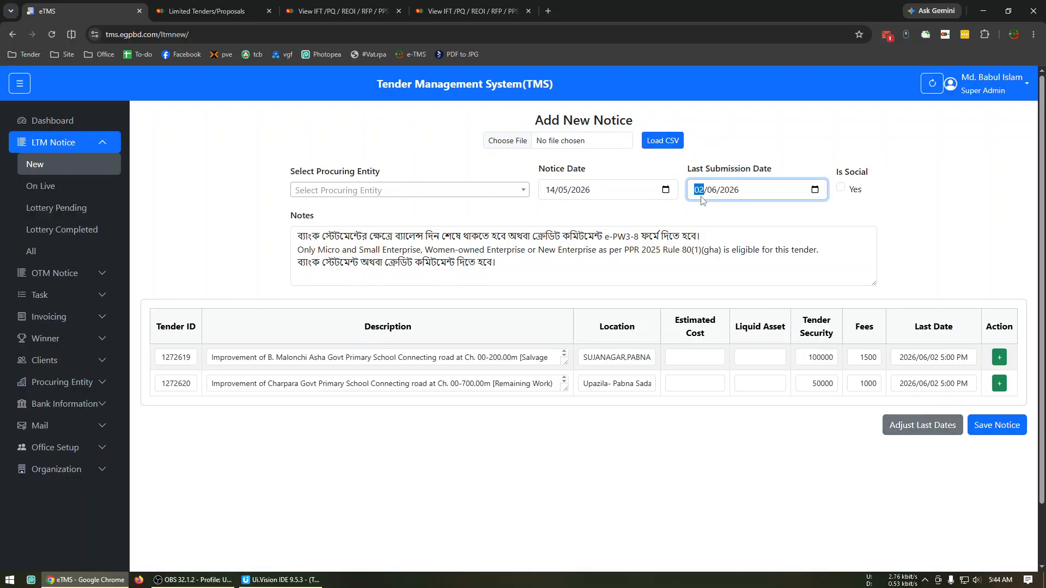
Choose XEN, LGED, Pabna as the procuring entity and remove all but the first line of the notes
click(341, 192)
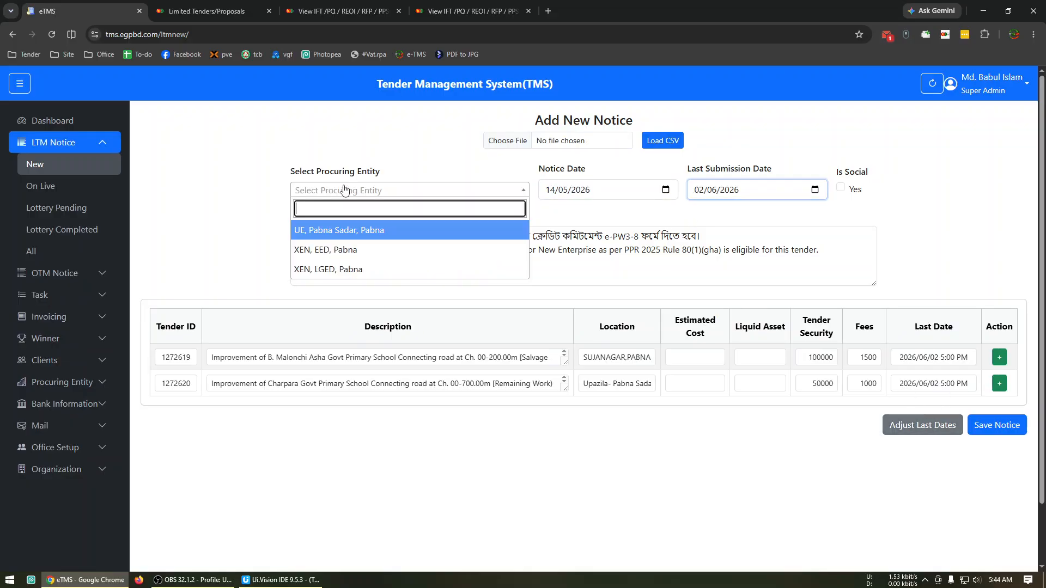
click(410, 269)
drag(806, 275, 800, 227)
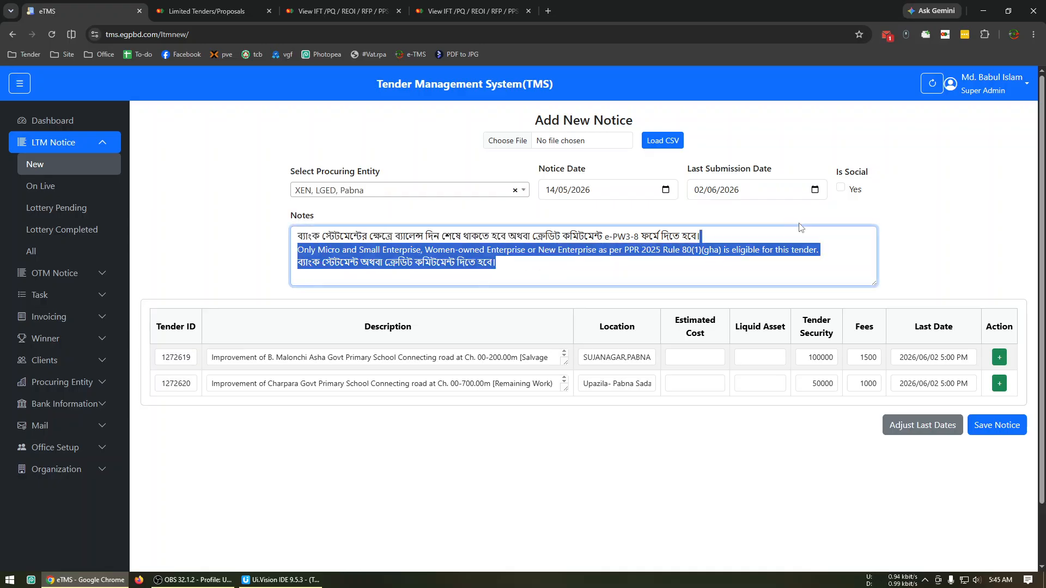
key(BackSpace)
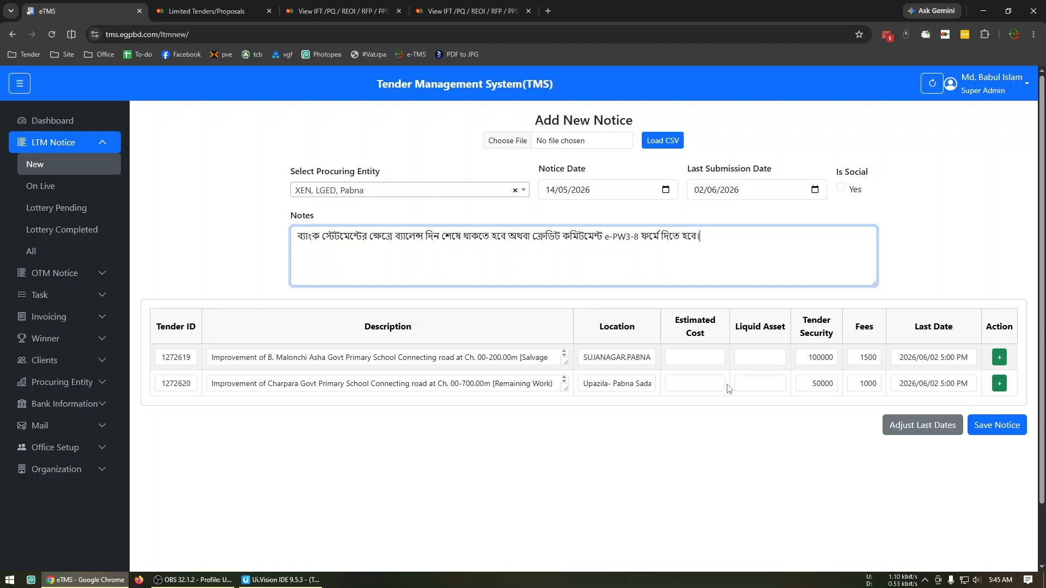
Open the tender document listings for tenders 1272619 and 1272620 on the e-GP portal
click(392, 4)
scroll(707, 371, down, 3)
scroll(706, 371, down, 1)
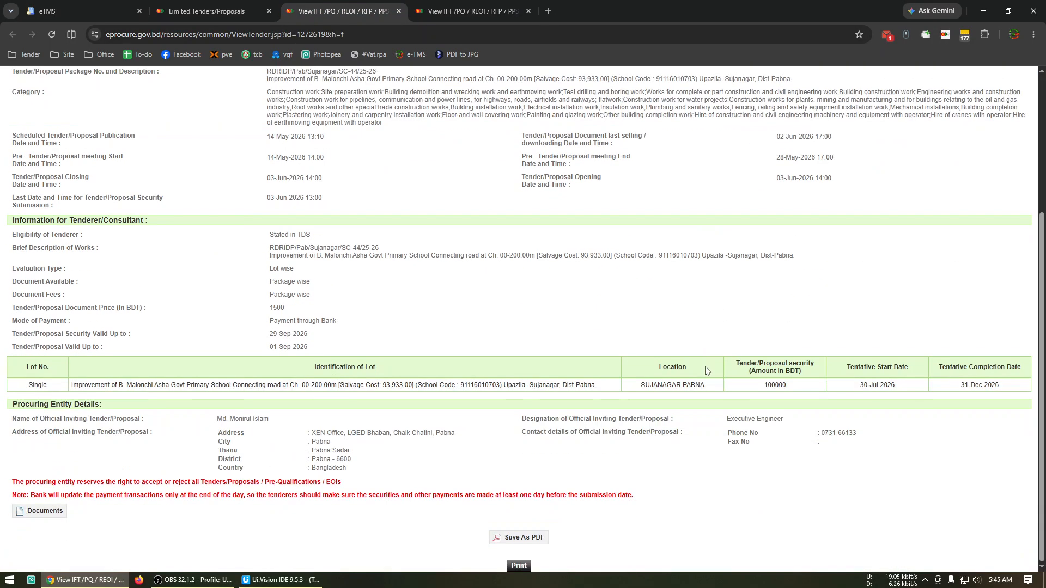
click(45, 512)
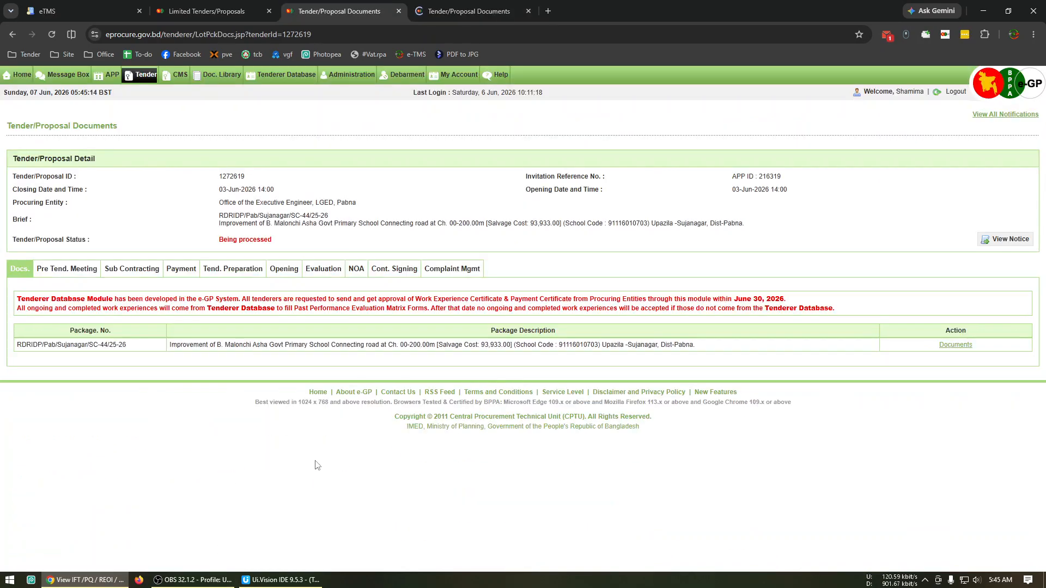
click(959, 346)
key(ctrl+Tab)
click(957, 348)
key(ctrl+shift+Tab)
Open the Tenderer's Quoted Price form of both tenders from their priced bill of quantities sections
scroll(466, 451, down, 8)
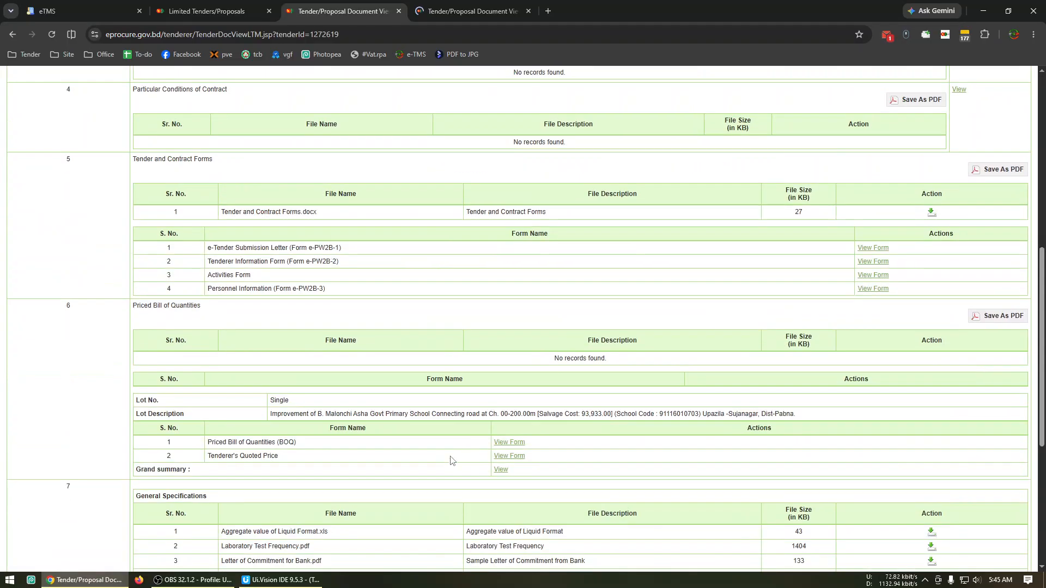
scroll(464, 450, down, 3)
click(506, 298)
key(ctrl+Tab)
scroll(507, 298, down, 8)
click(512, 457)
key(ctrl+shift+Tab)
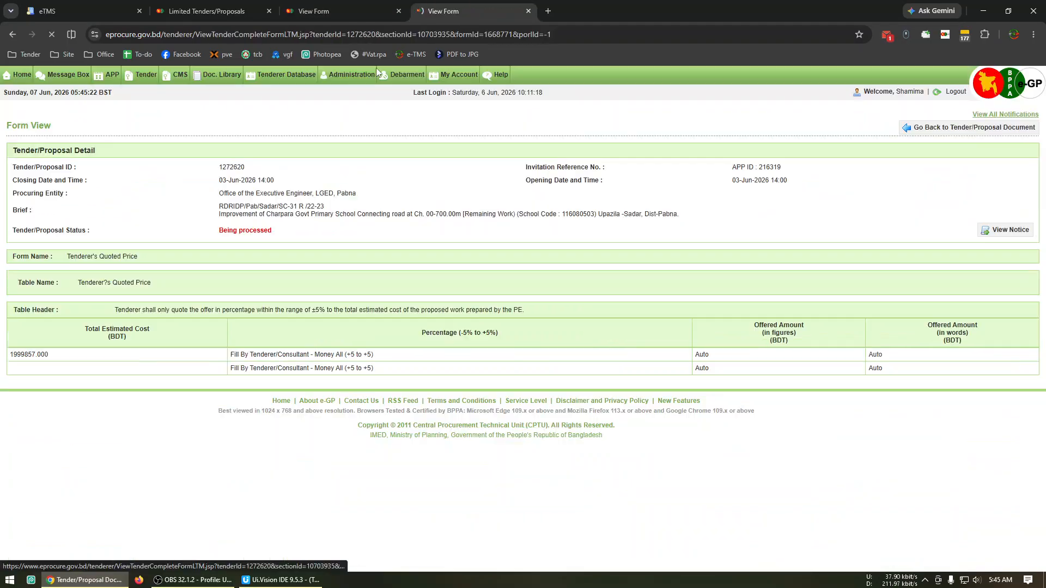
Copy the total estimated cost of tender 1272619 into its Estimated Cost in the new eTMS notice as 3951474
double_click(29, 355)
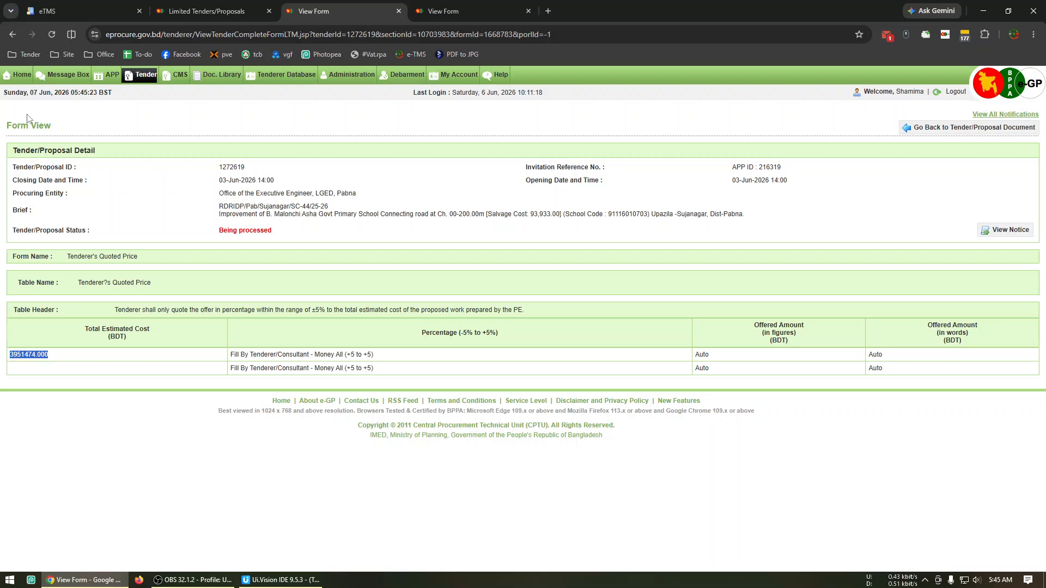
click(67, 8)
click(713, 357)
text(3951474)
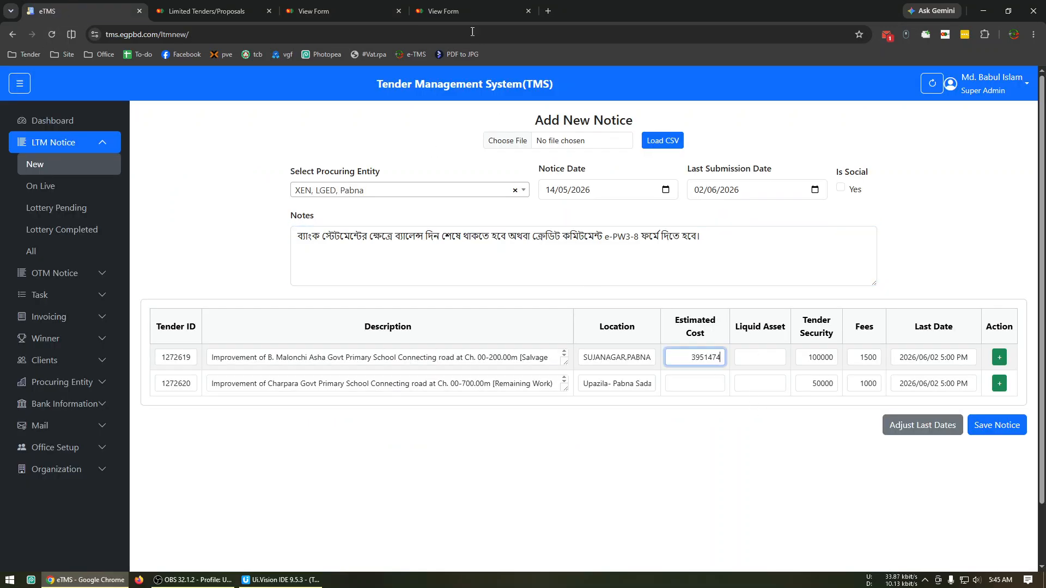
Copy tender 1272620's total estimated cost from its e-GP form into its eTMS notice row as 1999857
click(471, 11)
double_click(28, 355)
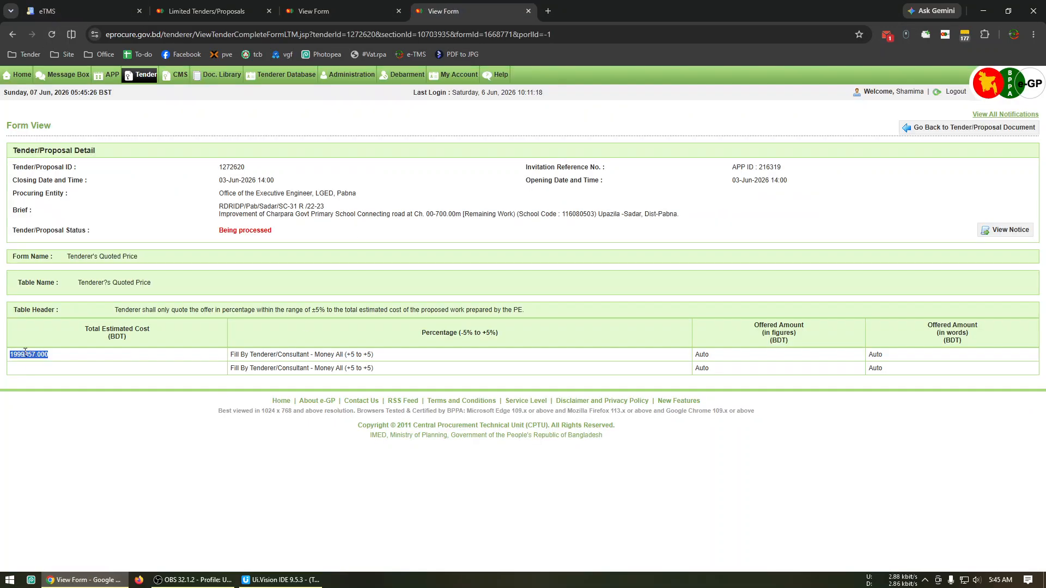
click(34, 5)
click(696, 383)
text(1999857)
Set the liquid asset to 2000000 for tender 1272619 and 1000000 for tender 1272620, and save the notice
click(779, 357)
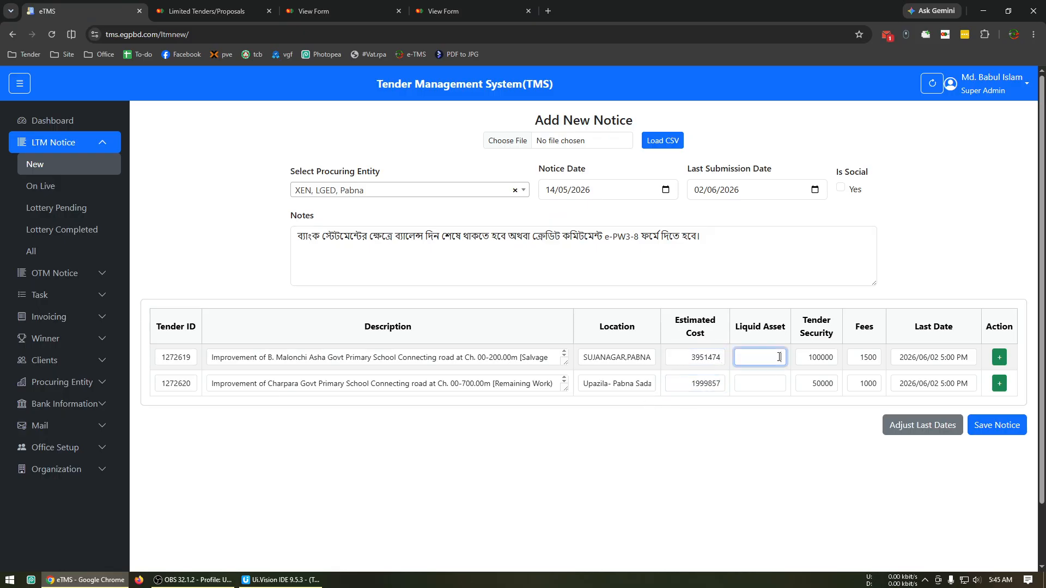
text(2000000)
click(769, 377)
text(1000000)
click(830, 480)
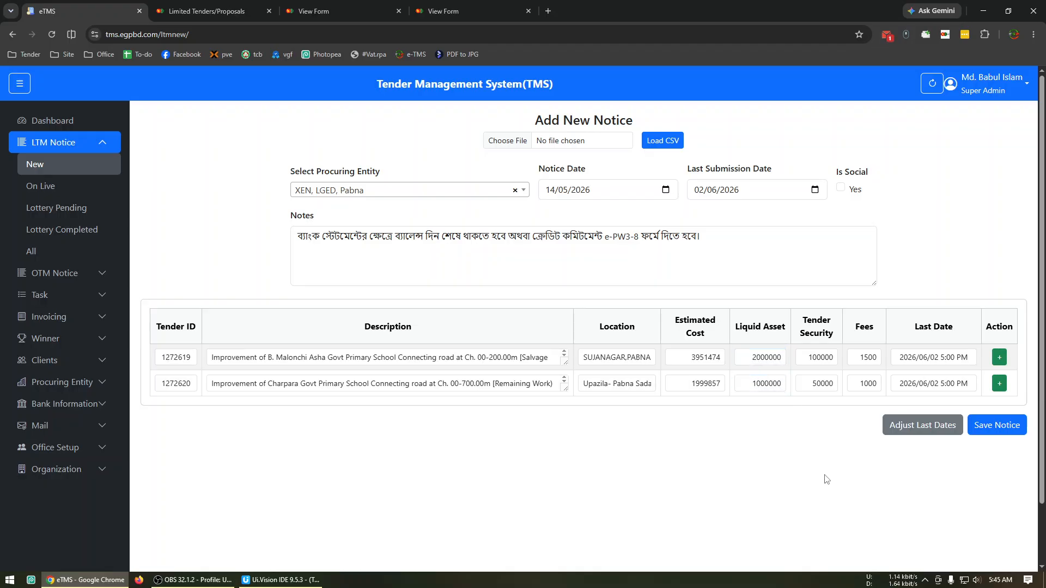
click(1005, 434)
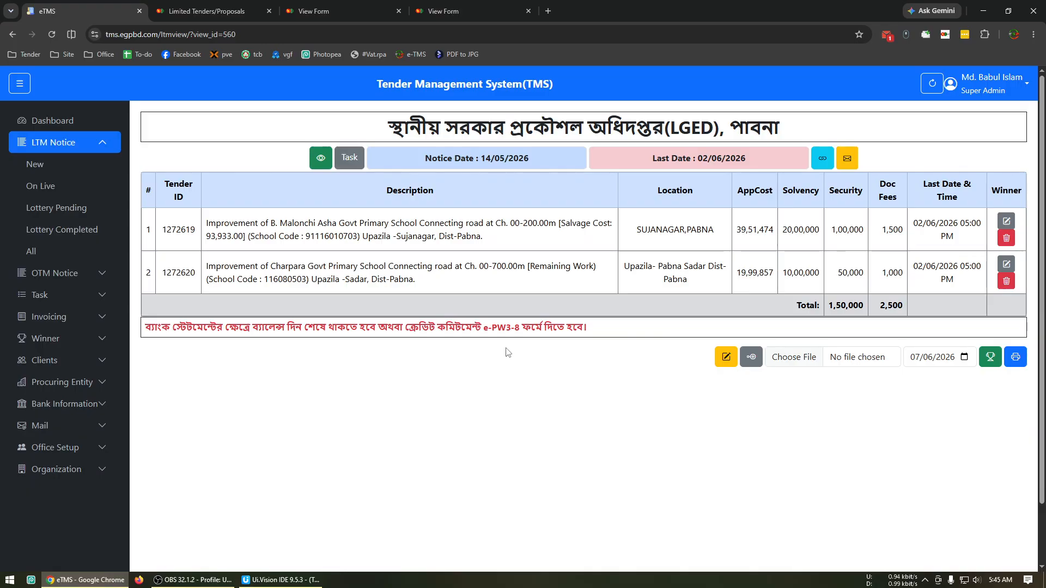
View the saved notice's mail status, email send log and form for adding further tenders, and return to the notice
click(847, 158)
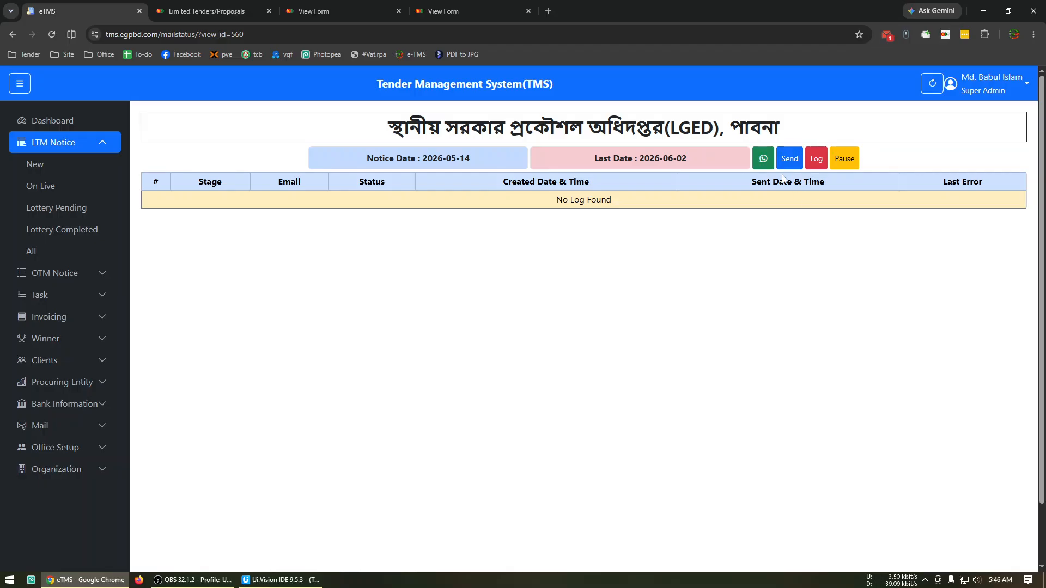
click(815, 170)
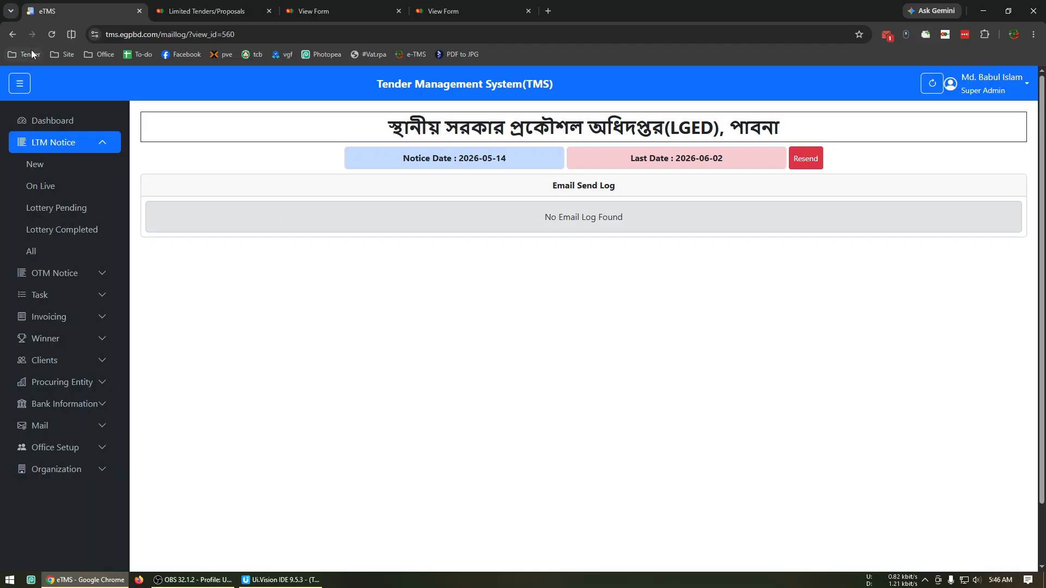
click(11, 33)
click(11, 33)
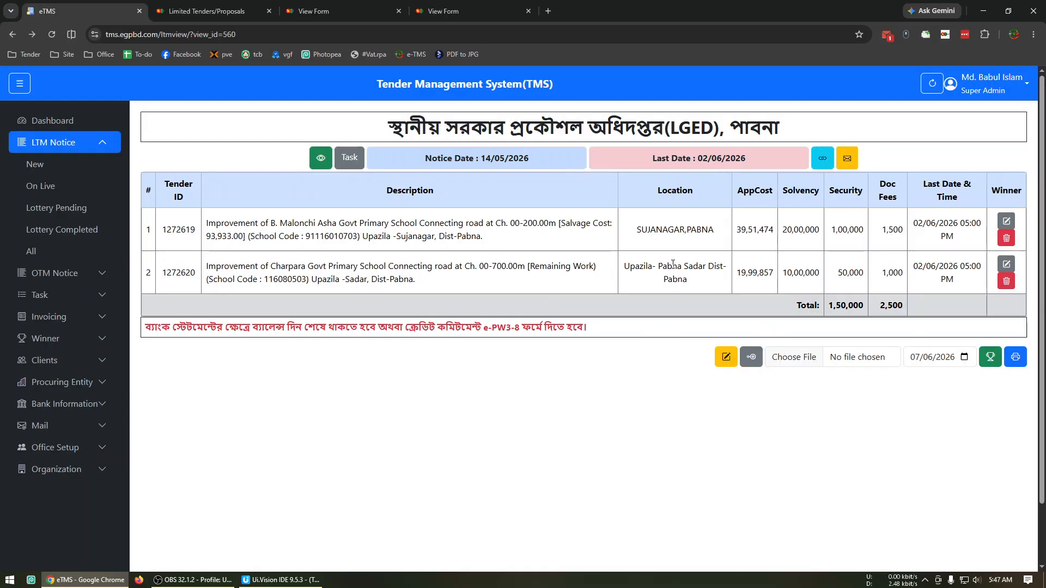
click(752, 358)
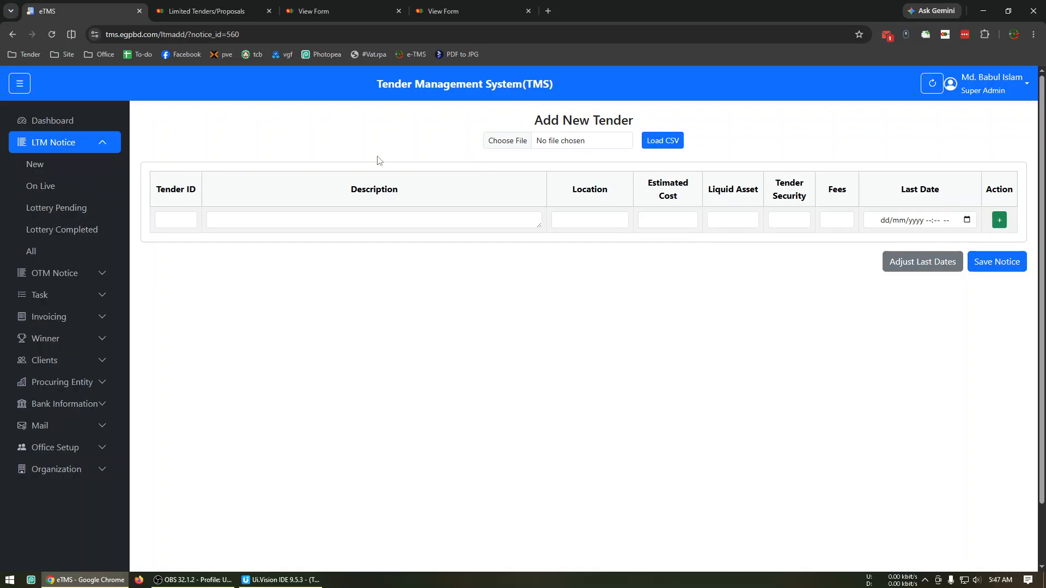
click(12, 35)
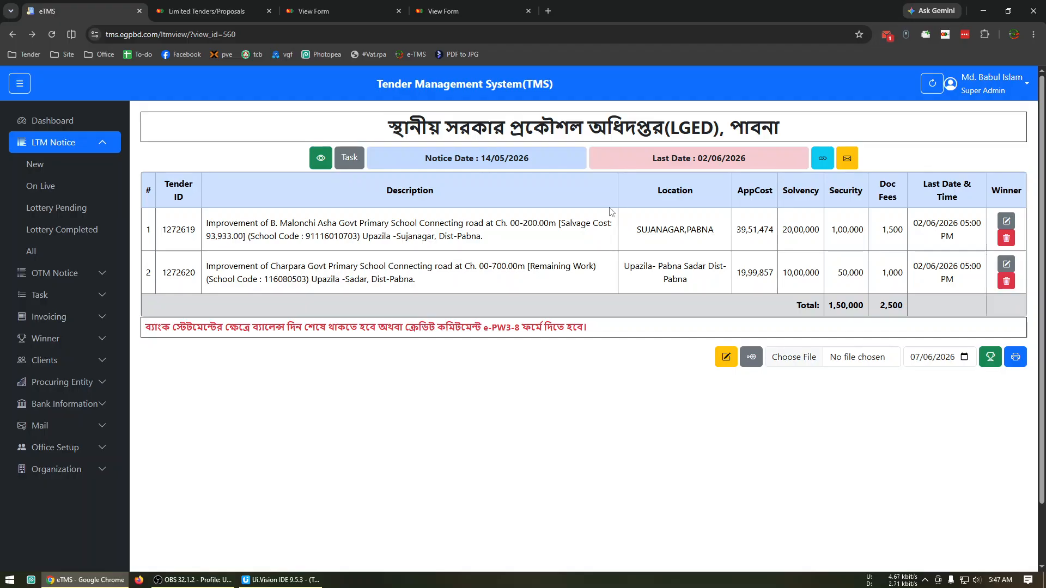
Check the notice's mail status and email send log again, ending on the mail status page
click(854, 168)
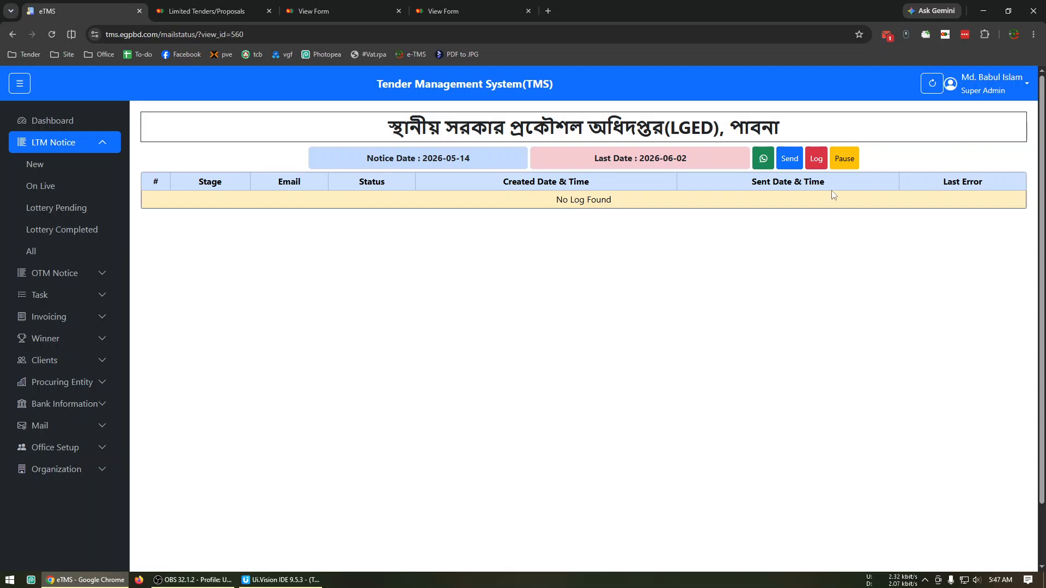
click(811, 159)
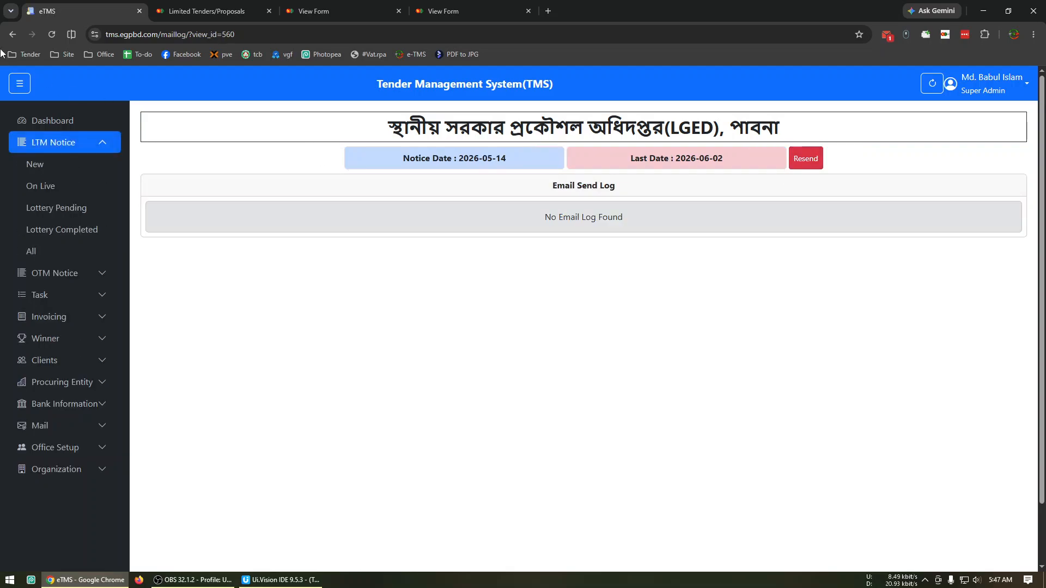
click(12, 34)
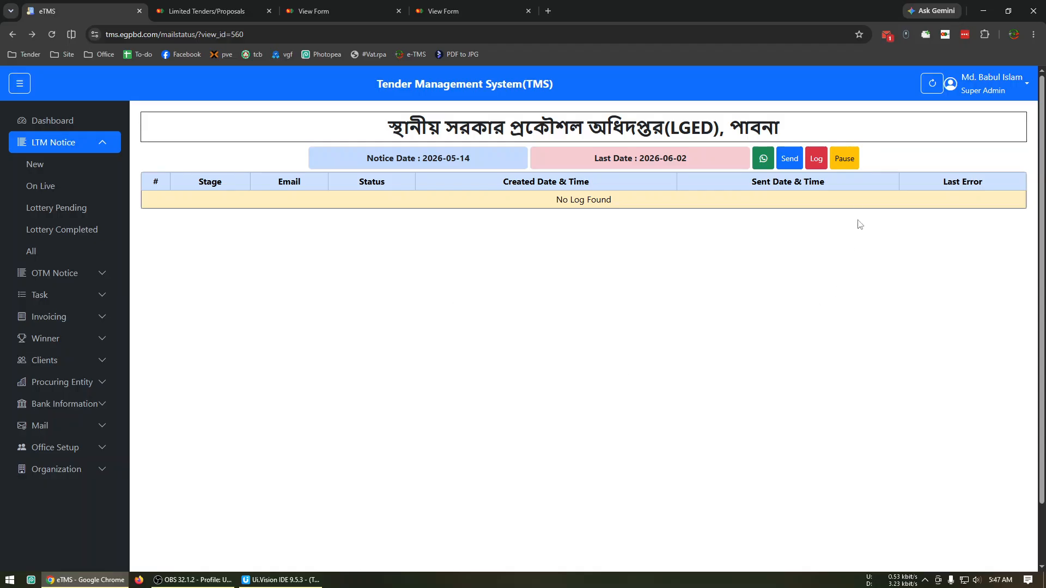
Pause the notice's mailing, view its send log, resume the mailing, and return to the notice
click(851, 162)
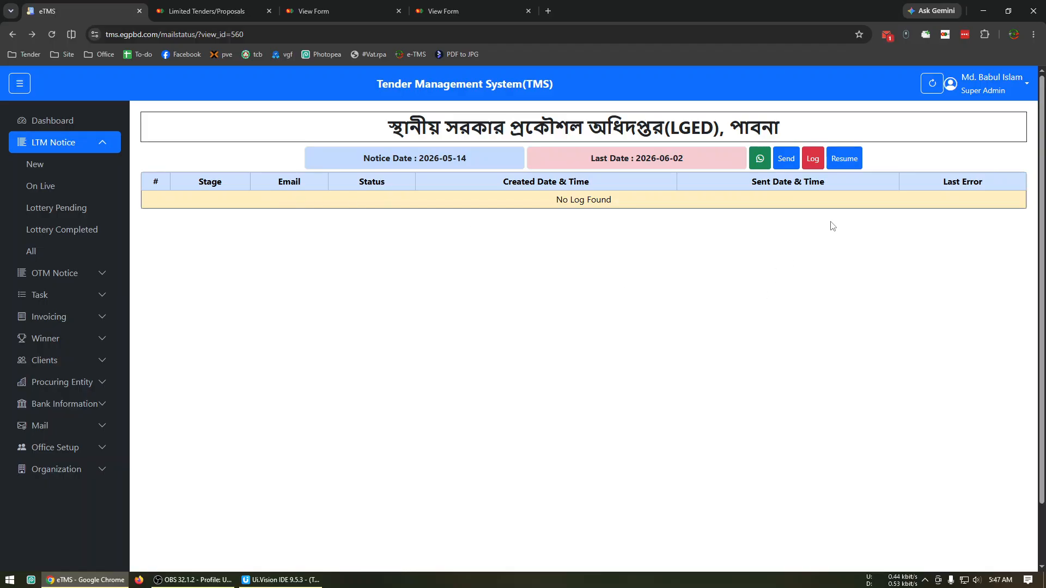
click(818, 167)
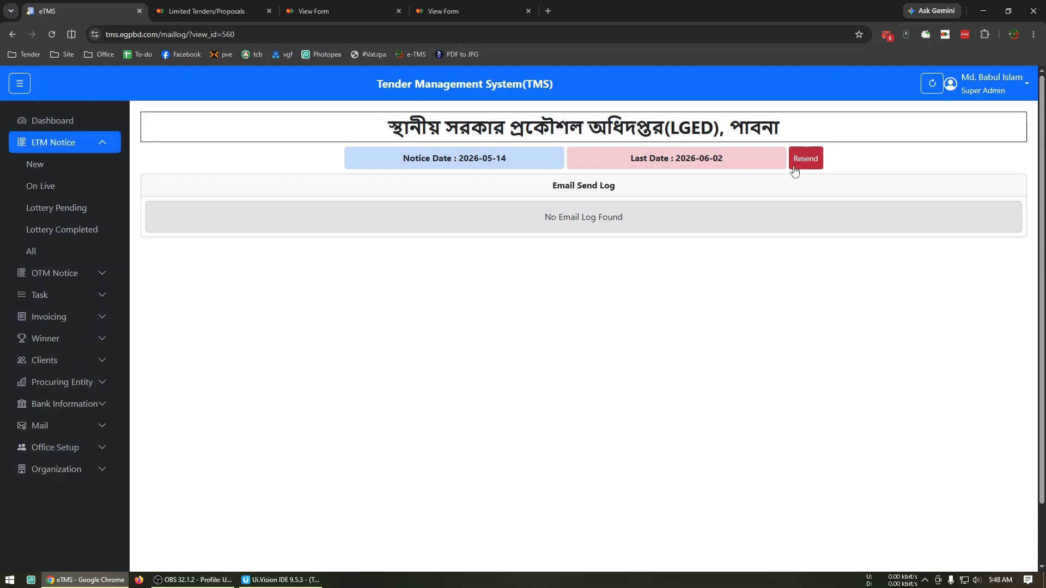
click(12, 34)
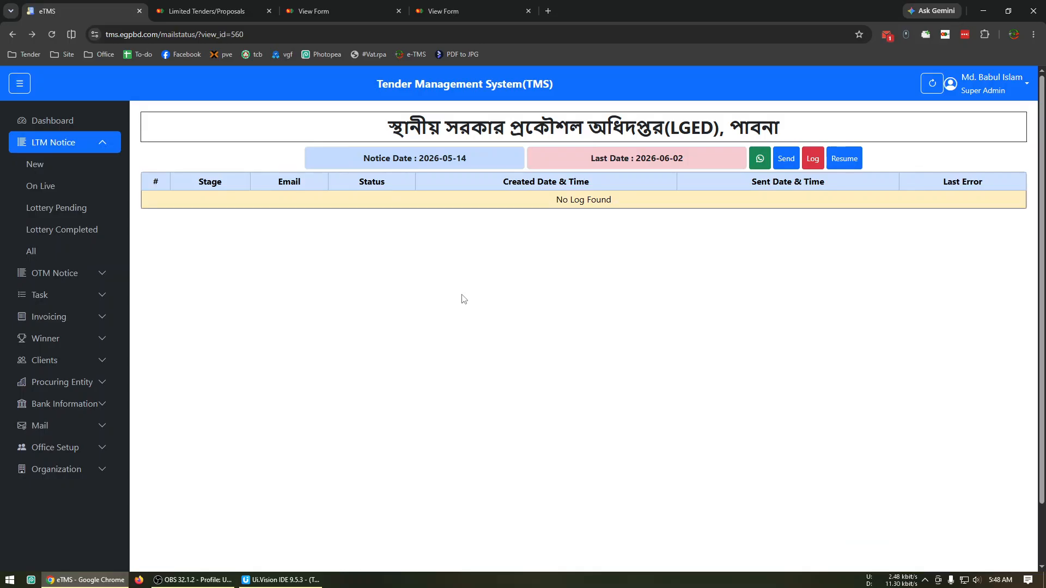
click(843, 159)
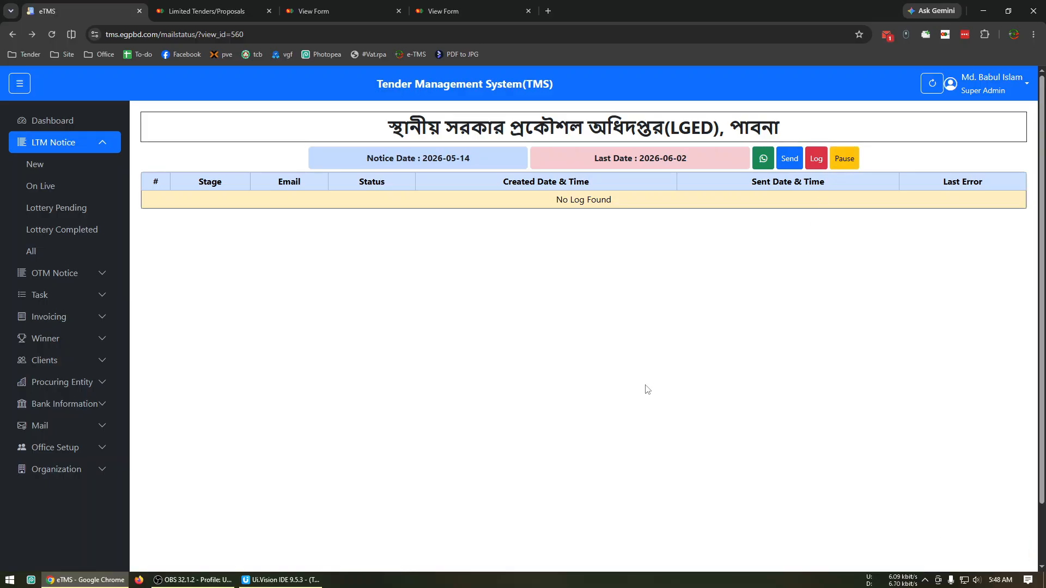
key(alt+Left)
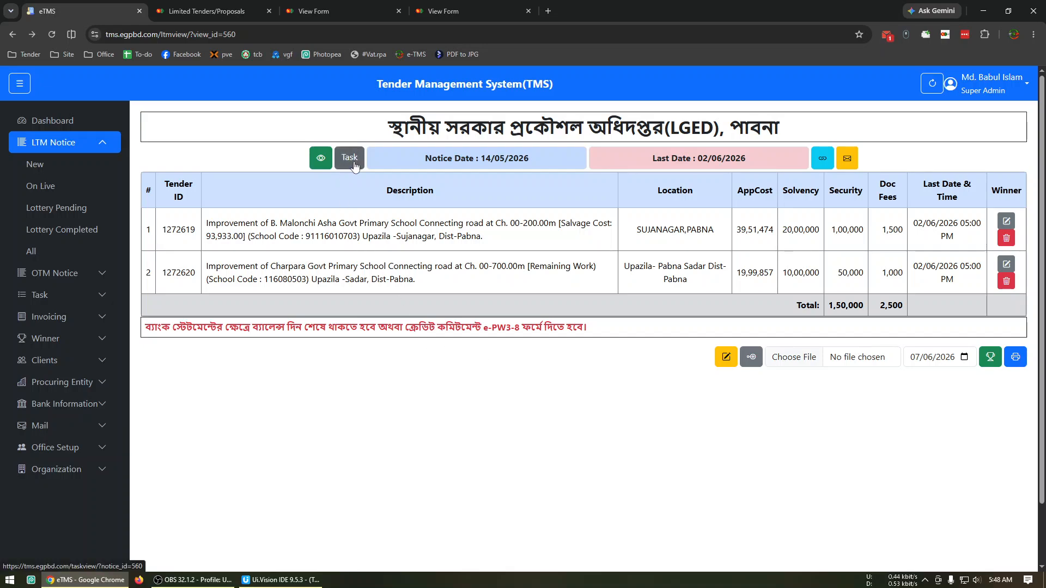
Open the task page of the LGED Pabna notice with last date 2026-06-02 from the lottery pending notices
click(56, 207)
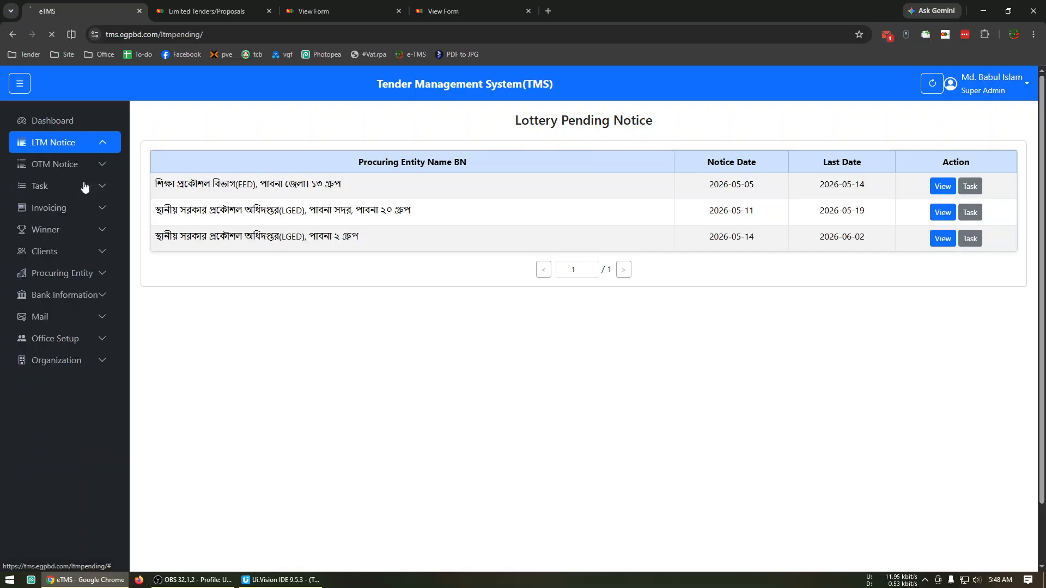
click(83, 187)
click(80, 213)
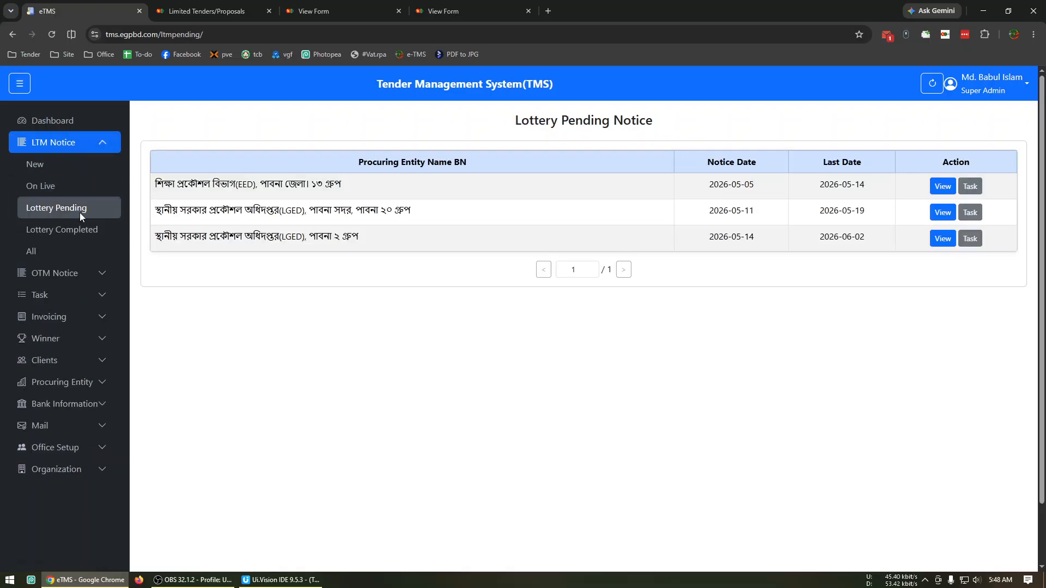
click(970, 239)
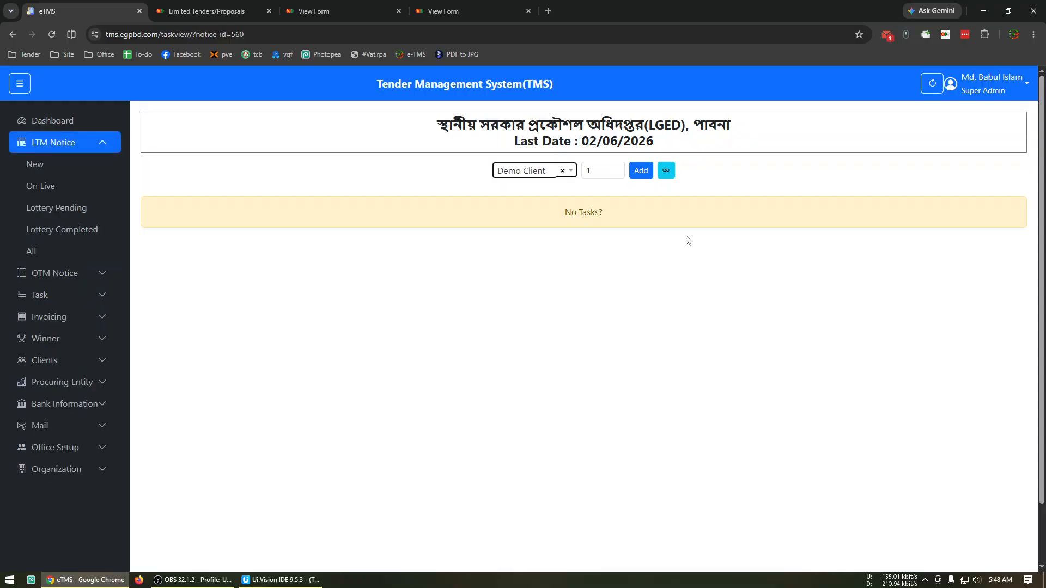
Add a task for Demo Client with a quantity of 2 to the notice
click(527, 174)
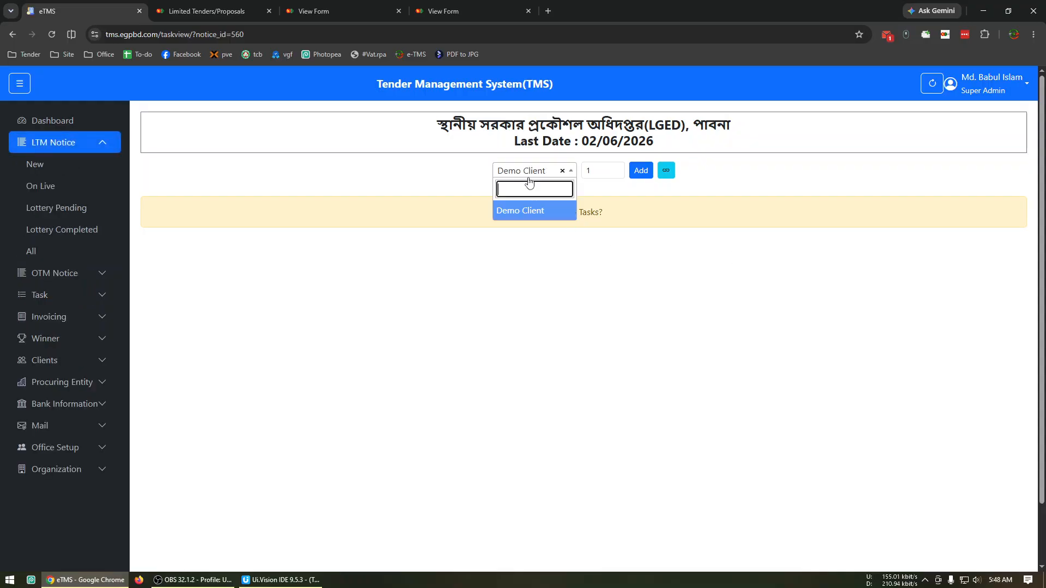
click(527, 212)
click(602, 176)
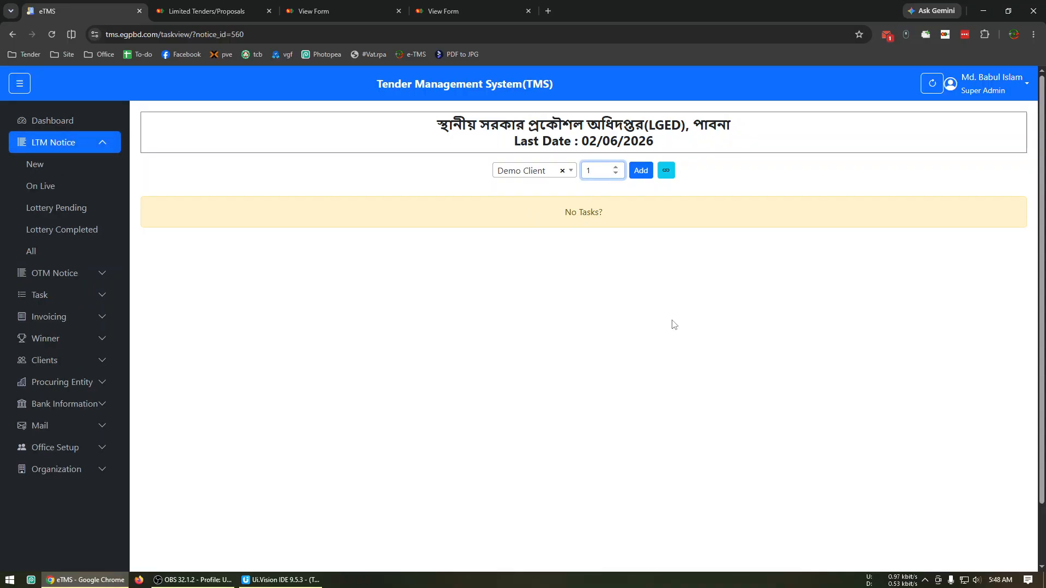
click(616, 167)
click(638, 172)
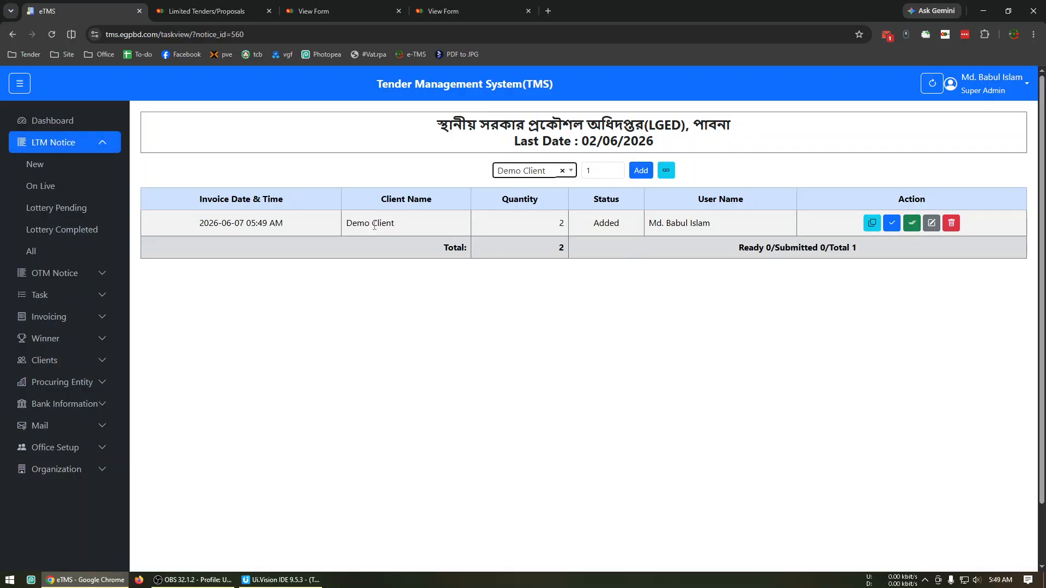
Use the copy action on the Demo Client task and mark the task as Ready
click(870, 228)
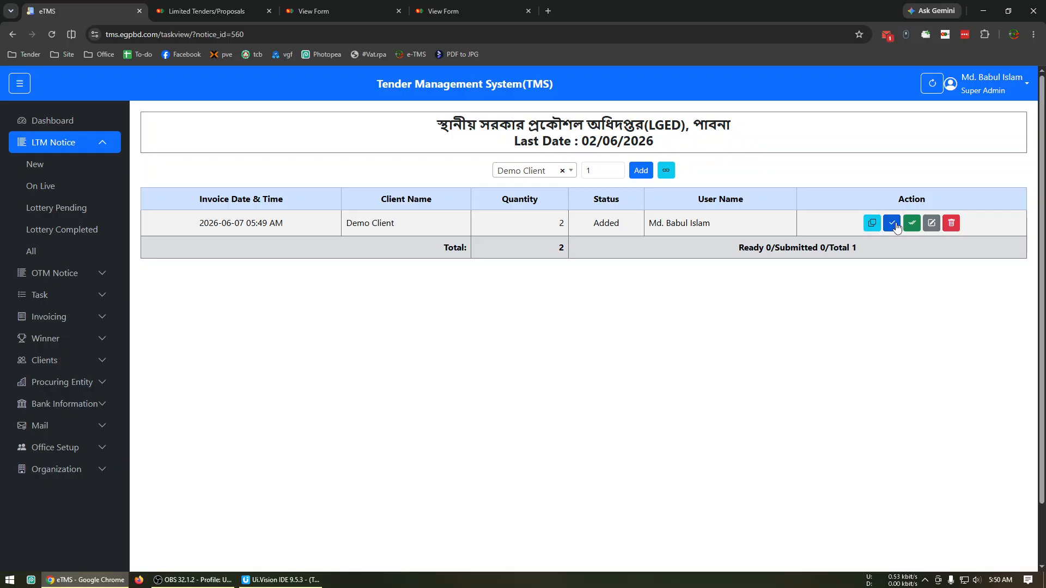
click(896, 224)
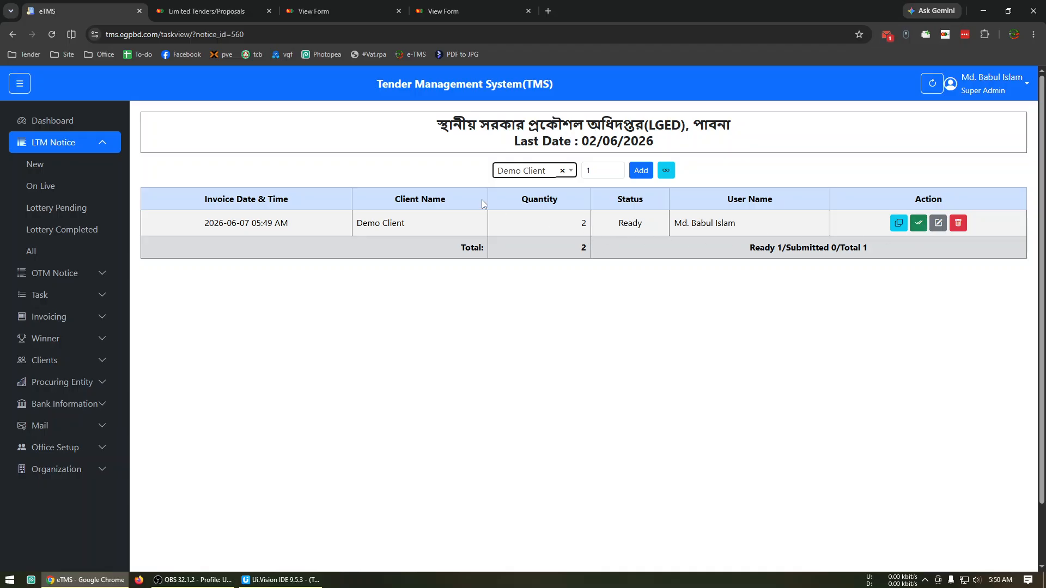
Open the Demo Client task for editing, review its notice and status options, and save it with the status Ready
click(938, 232)
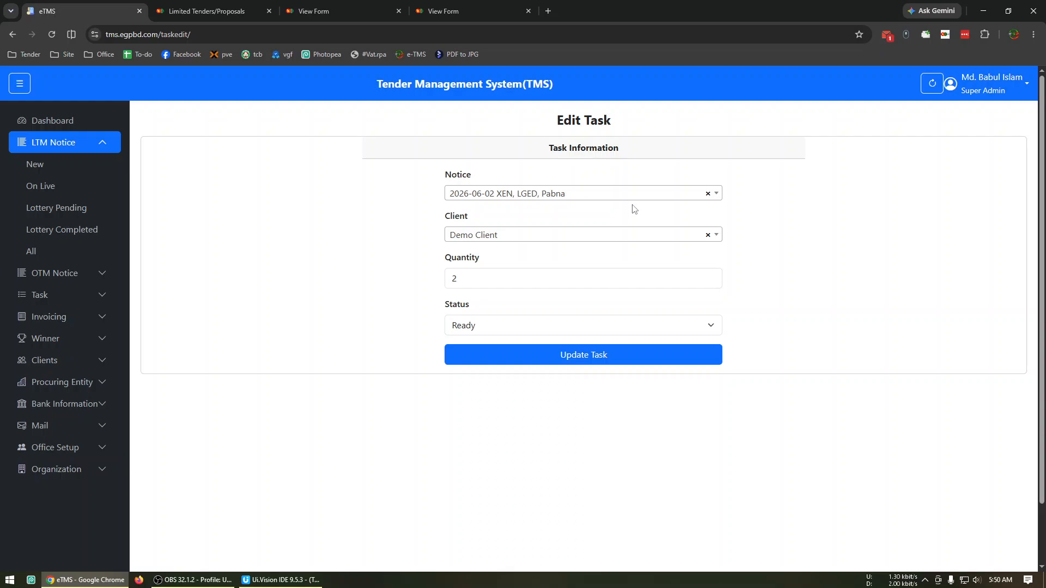
click(644, 196)
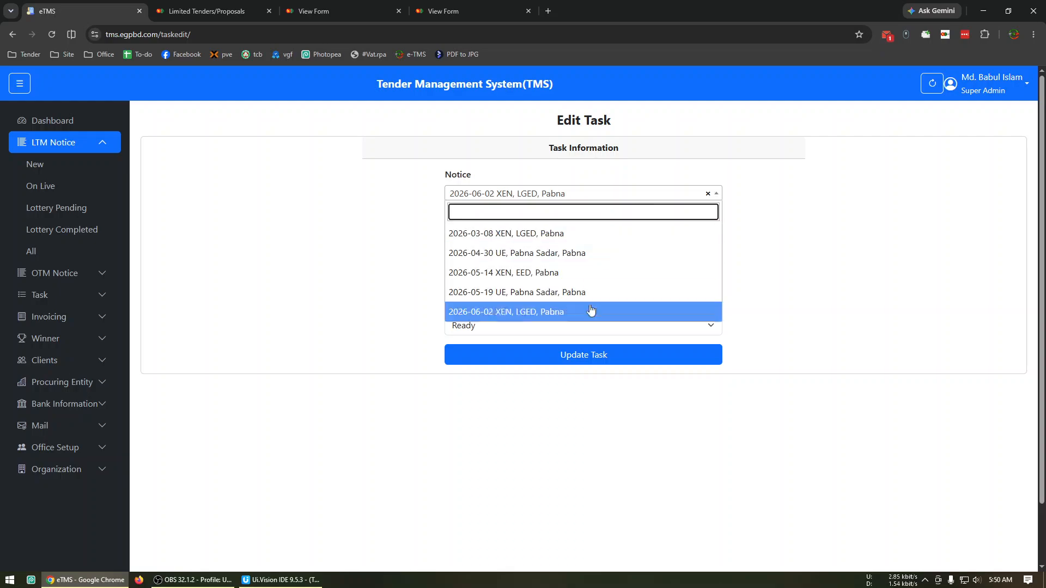
click(359, 281)
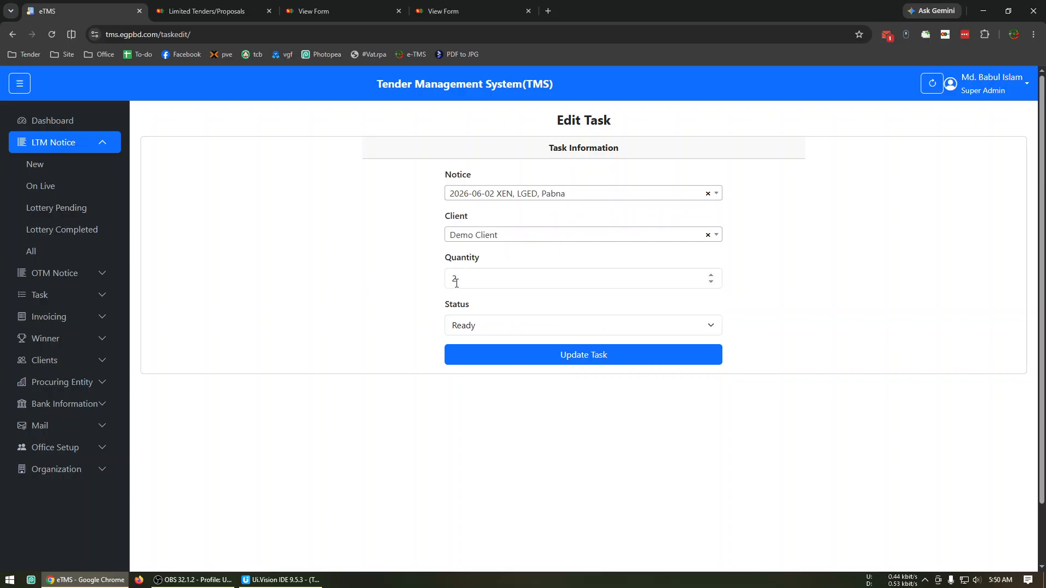
click(479, 326)
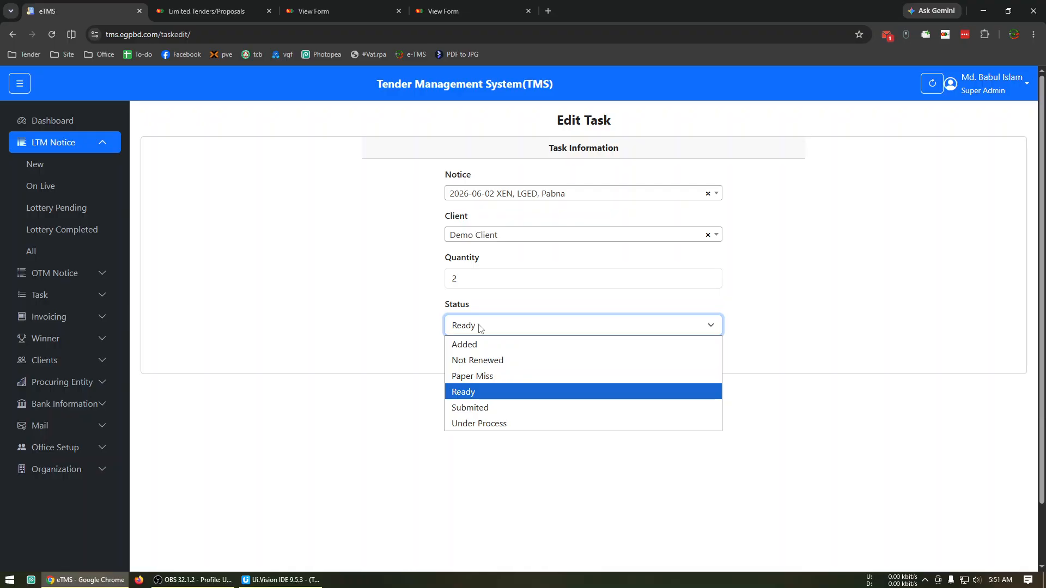
click(420, 390)
click(561, 363)
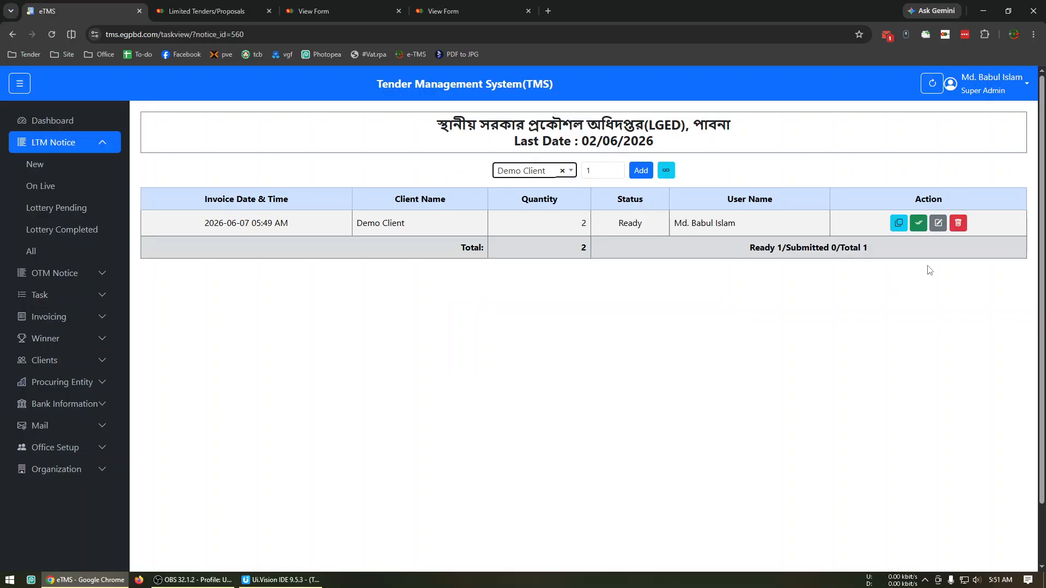
Mark the Demo Client task as submitted, and edit it to set its status back to Ready
click(917, 224)
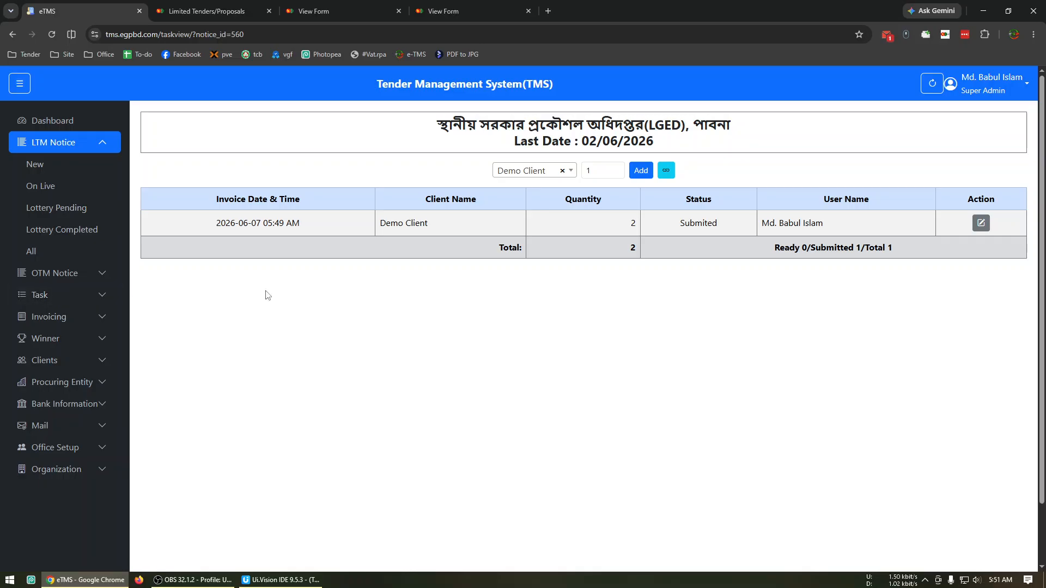
click(981, 224)
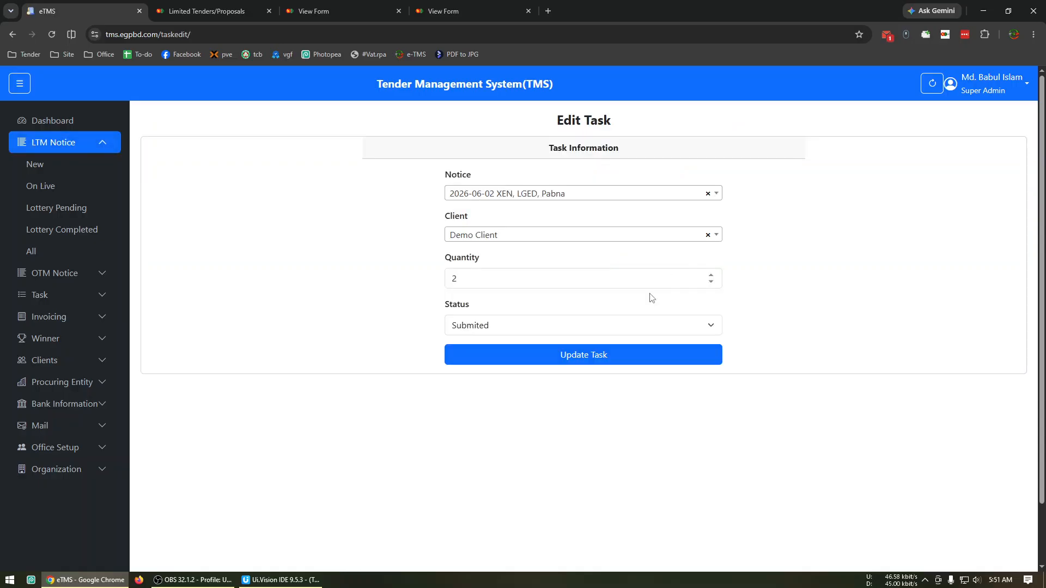
click(502, 327)
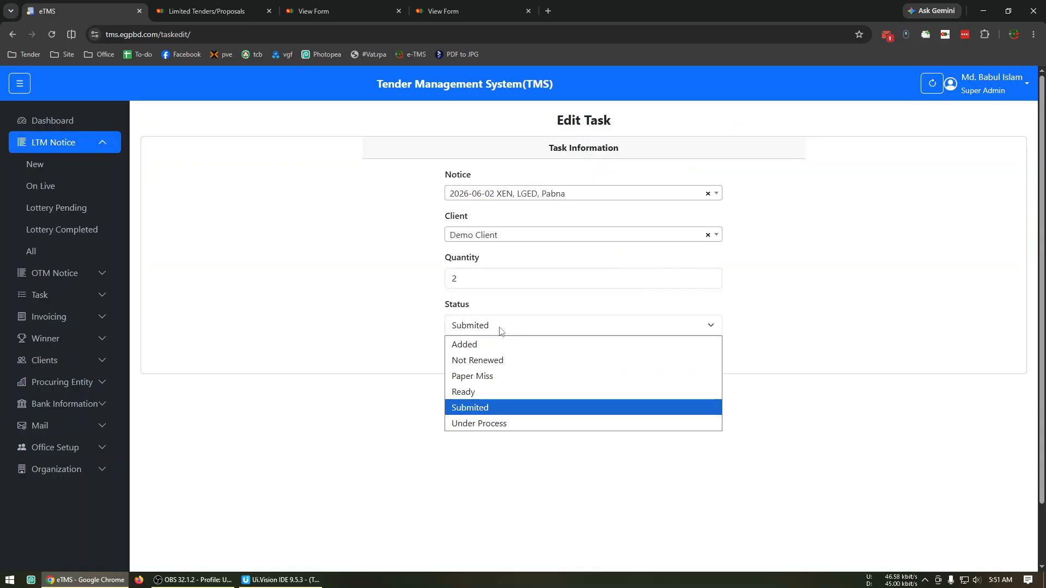
click(486, 391)
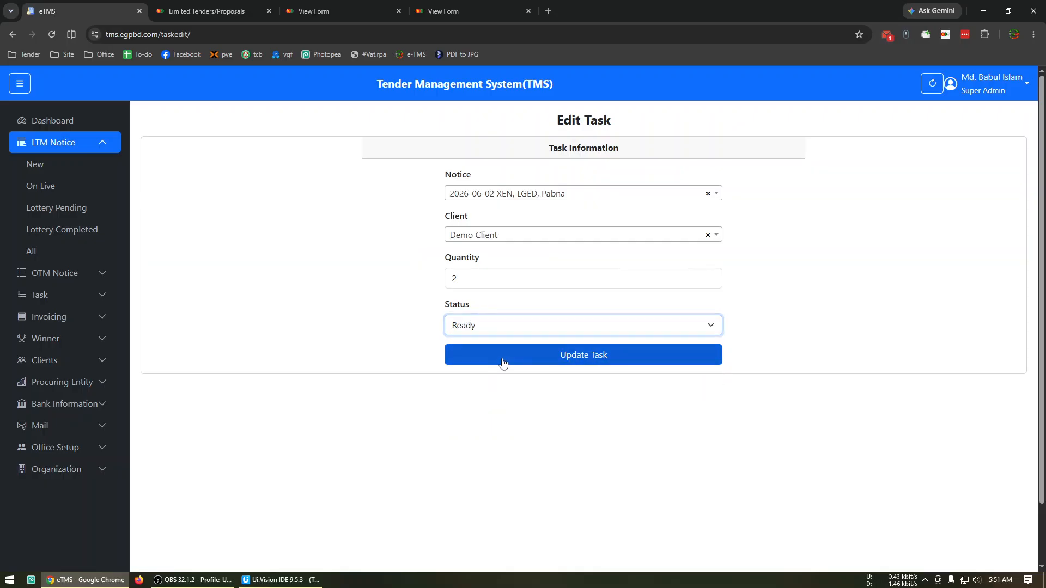
click(499, 360)
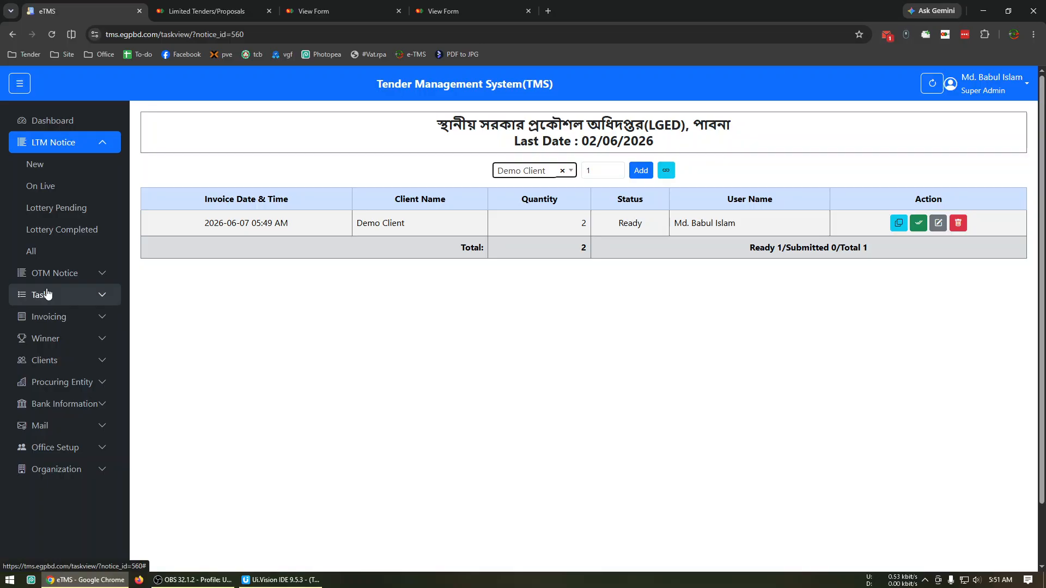
View the live OTM notices and the lottery pending LTM notices
click(64, 274)
click(69, 206)
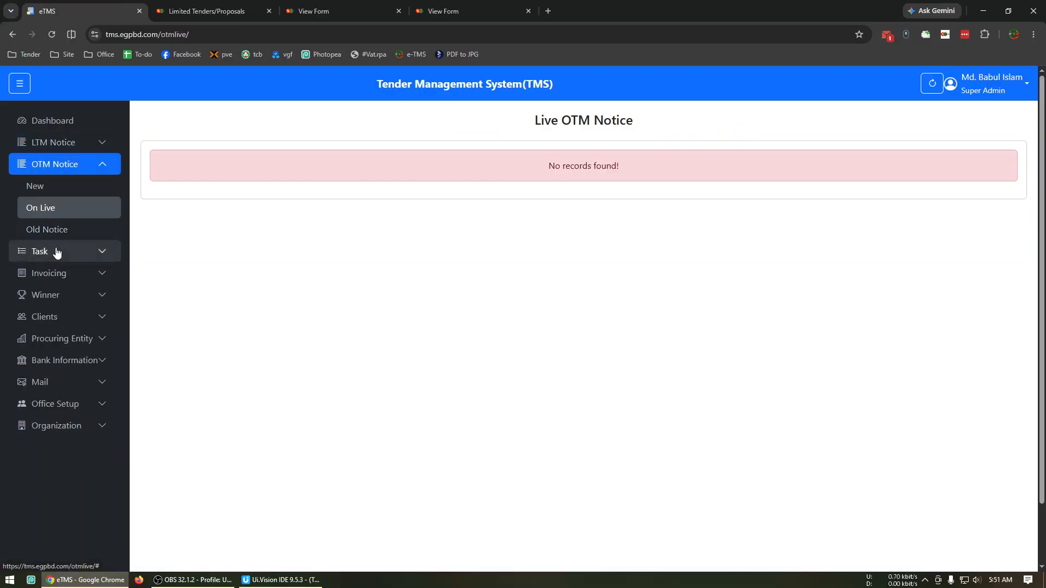
click(57, 252)
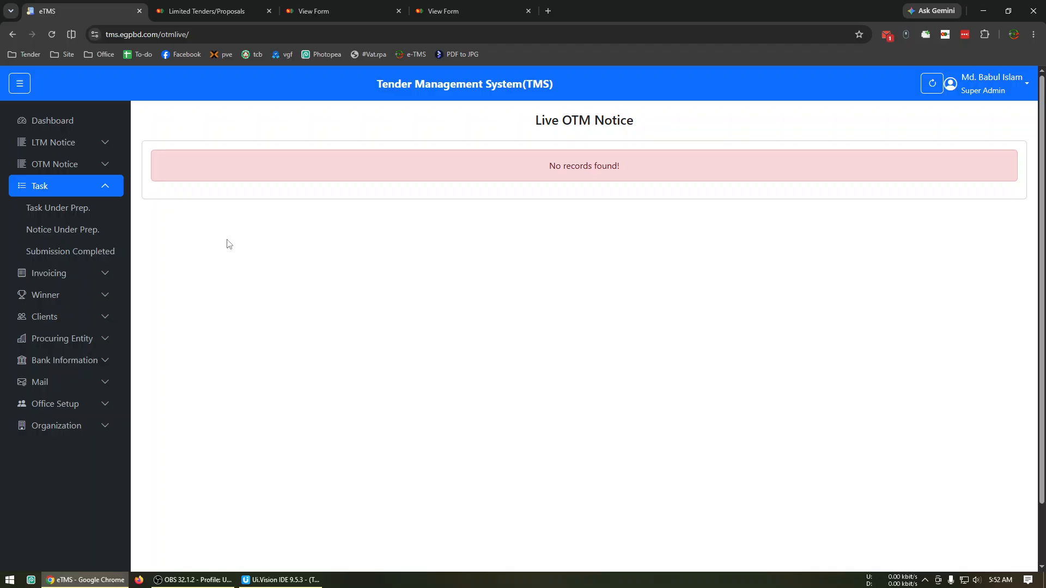
click(82, 153)
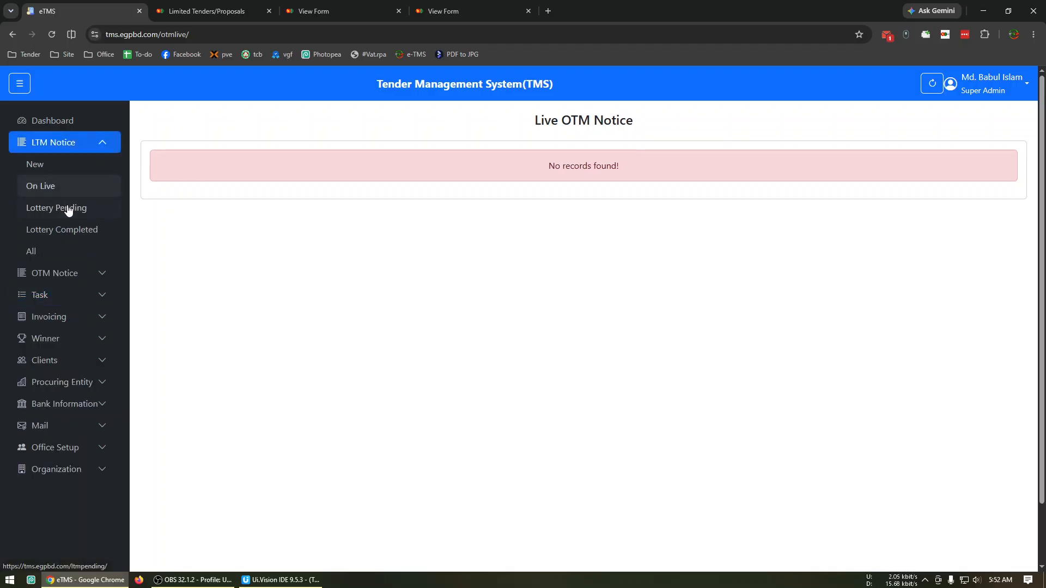
click(66, 205)
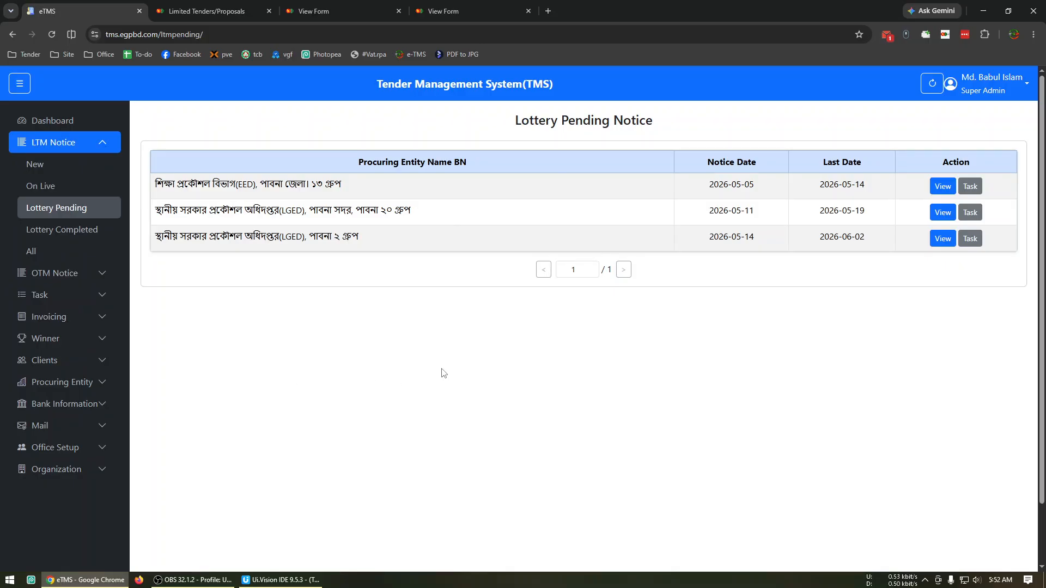
View the tasks under preparation and return to the lottery pending notices
click(80, 294)
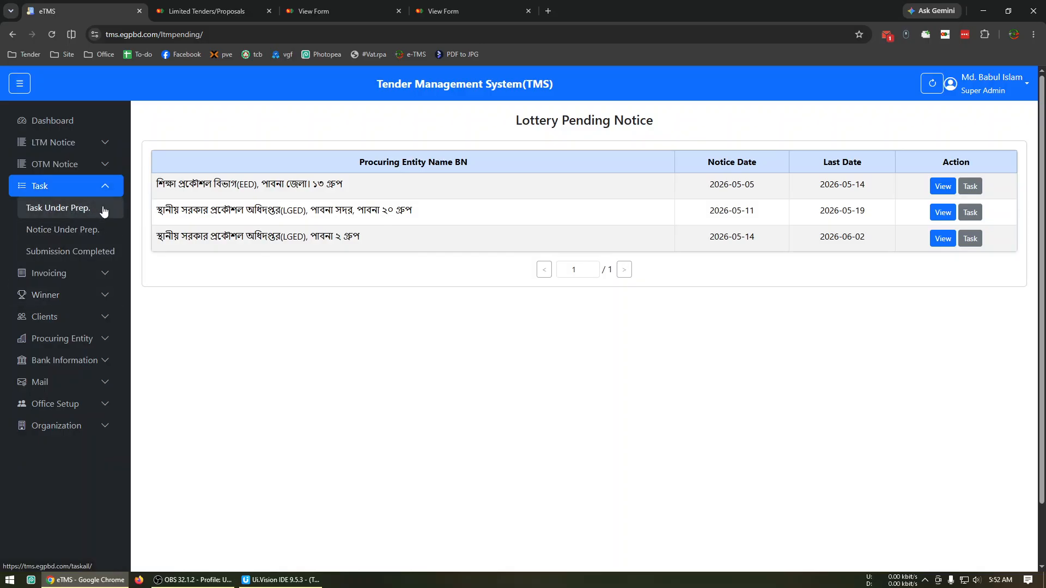
click(84, 209)
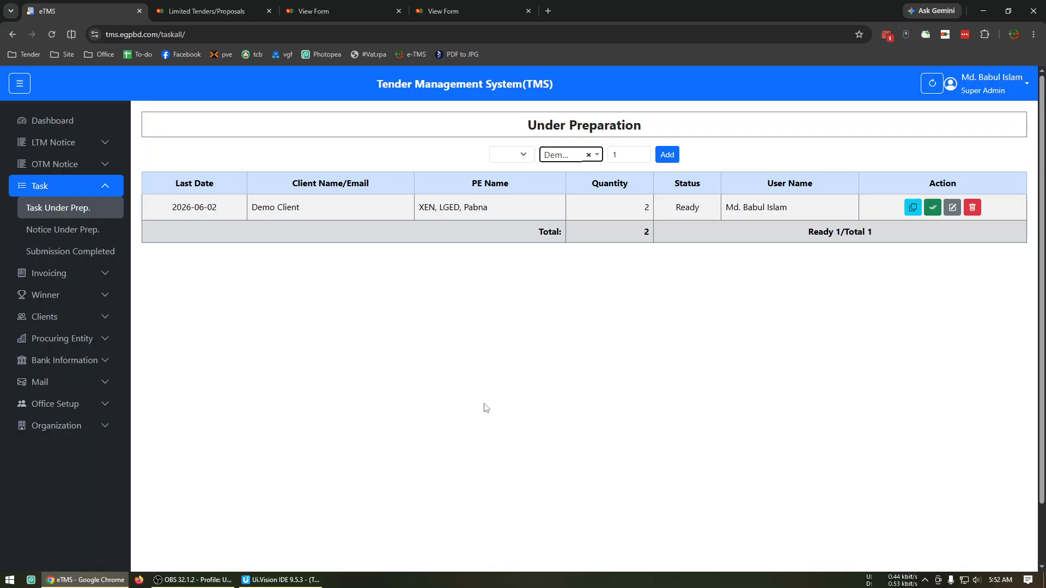
click(102, 144)
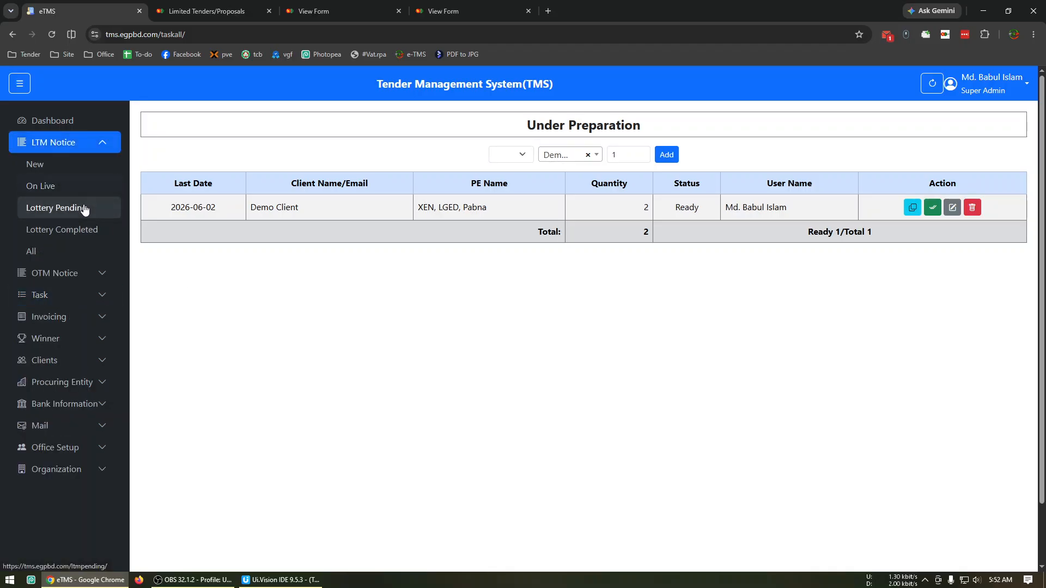
click(91, 209)
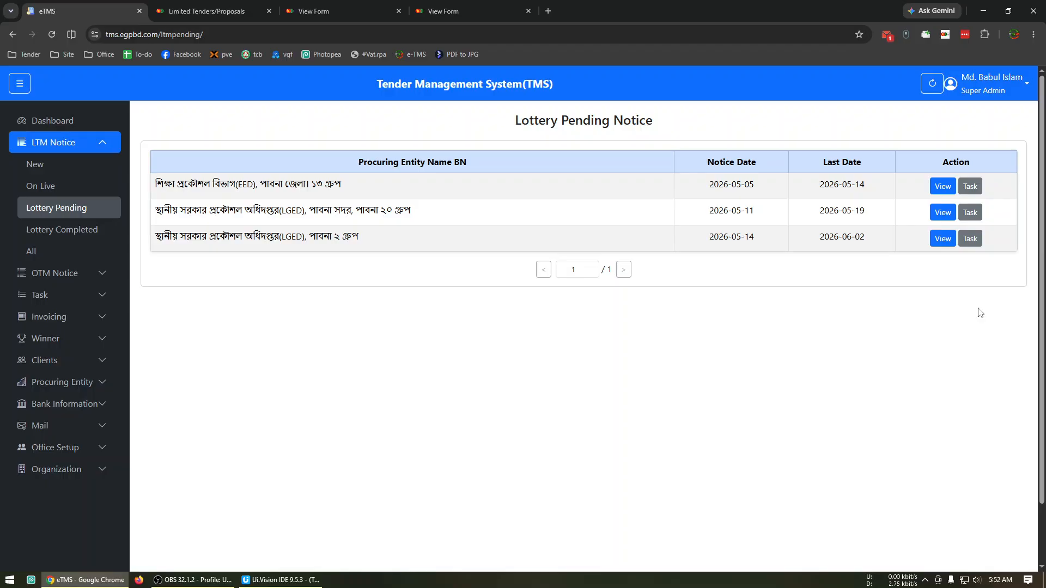
Check the notices under preparation and mark the Demo Client task as submitted from the tasks under preparation
click(83, 296)
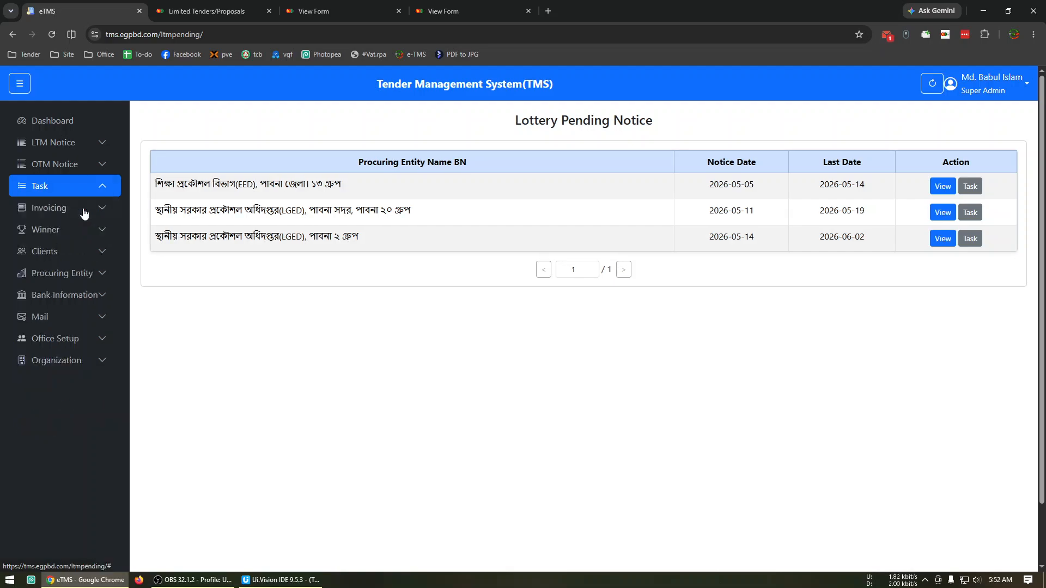
click(84, 211)
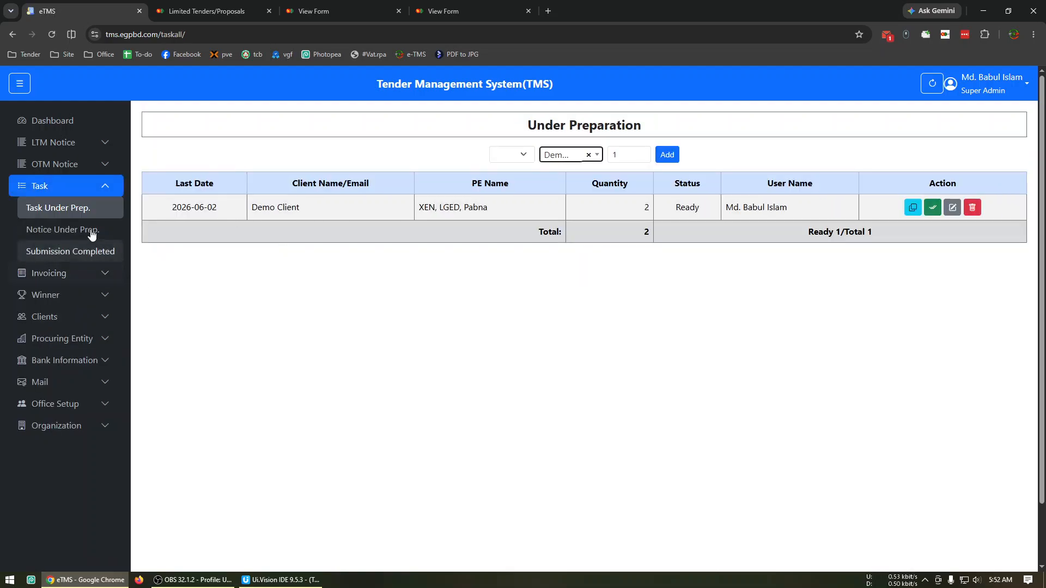
click(91, 231)
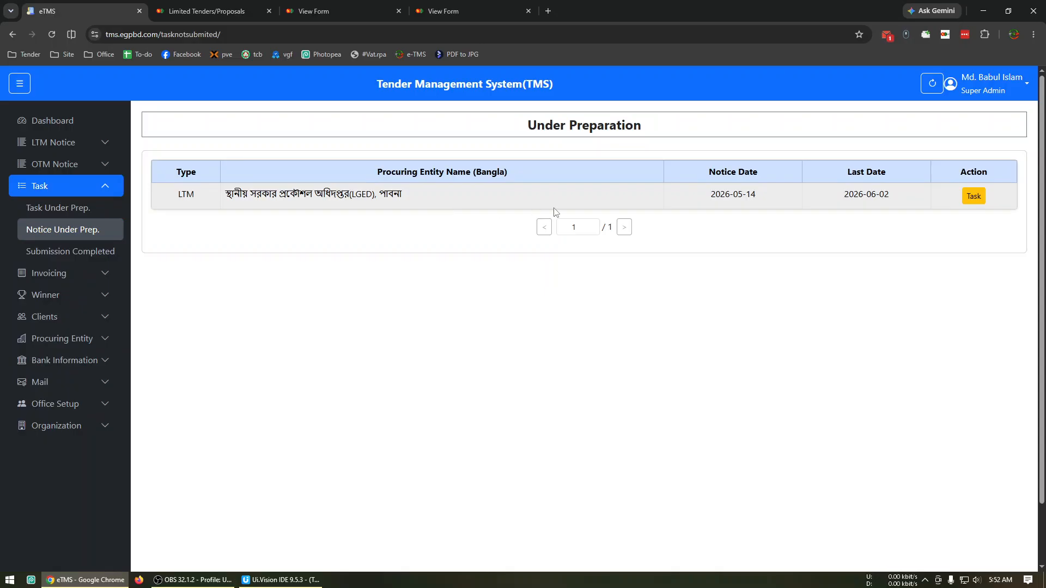
click(98, 211)
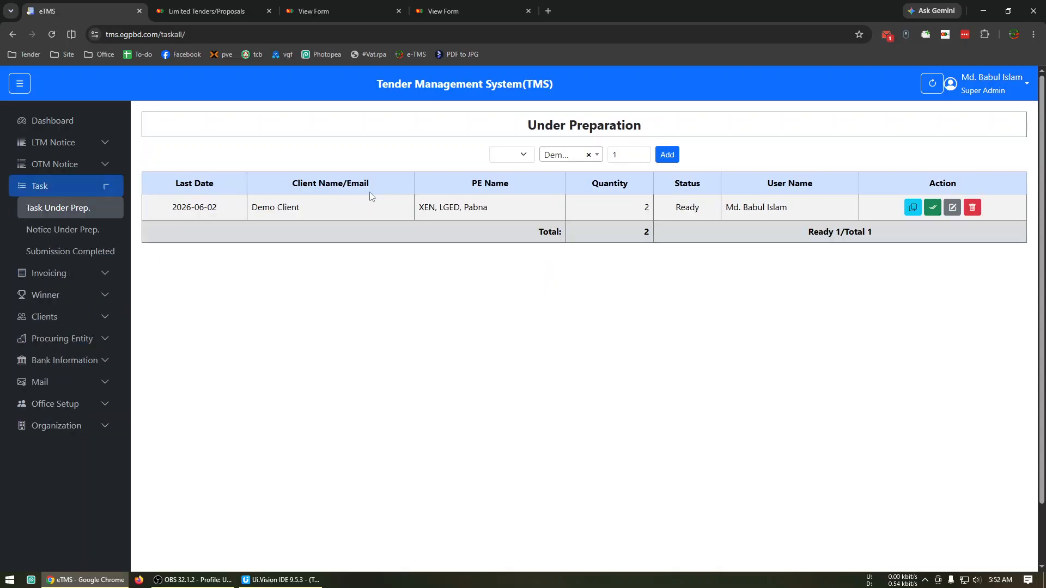
click(933, 213)
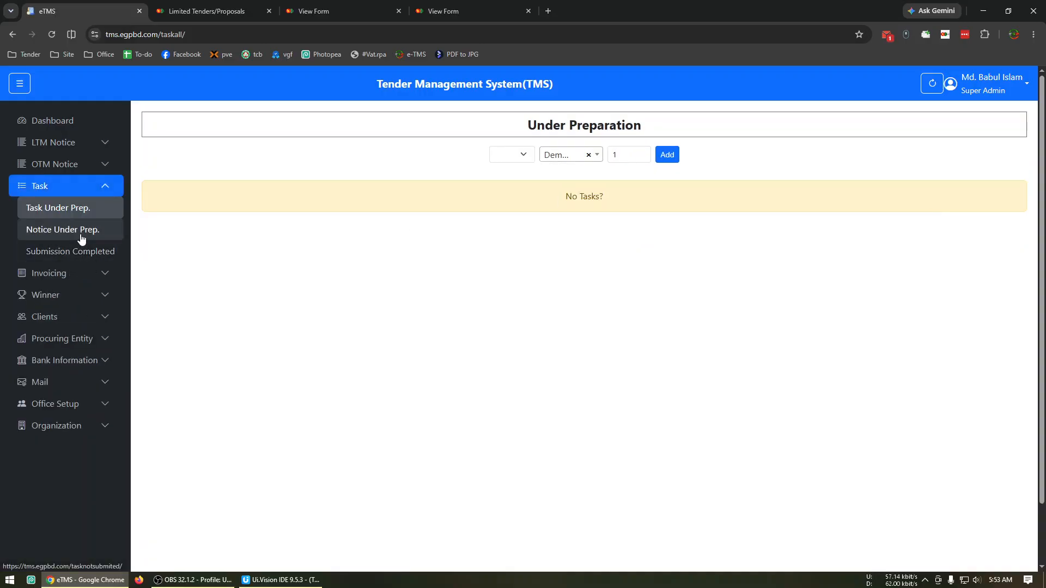
Recheck the notices and tasks under preparation, and open the LGED Pabna notice's task page from the completed submissions
click(81, 235)
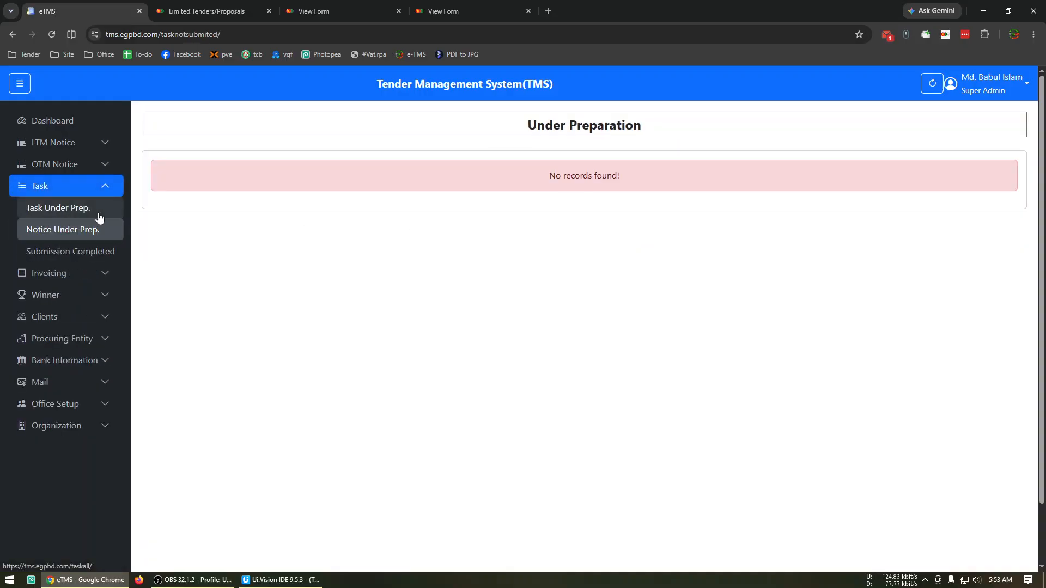
click(98, 216)
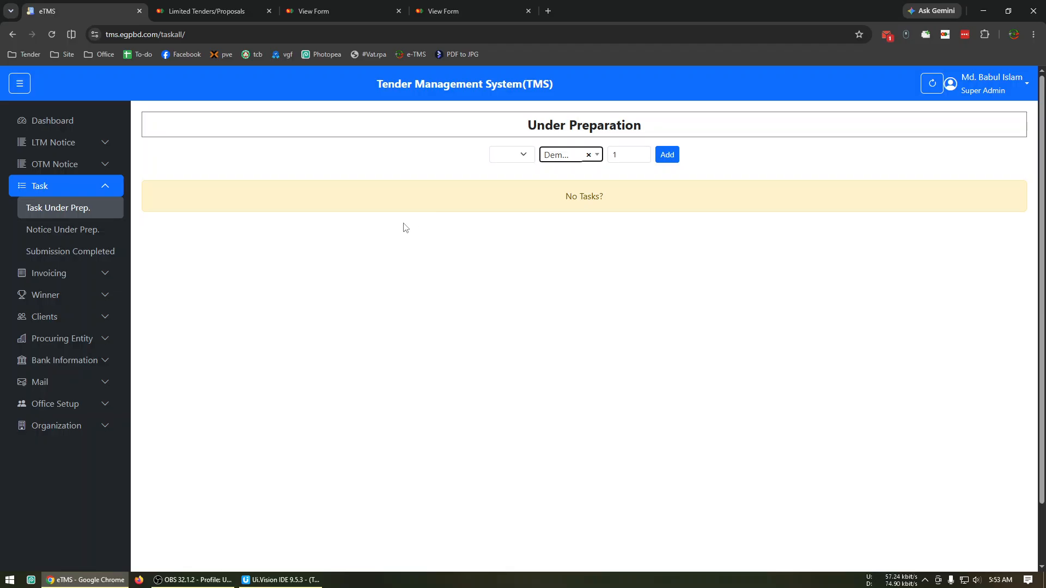
click(104, 254)
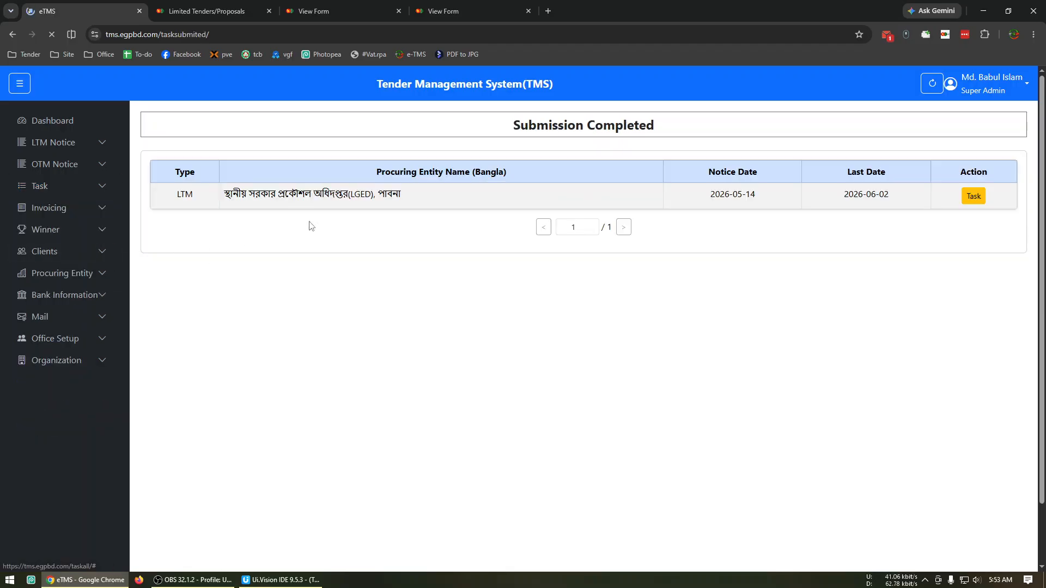
click(972, 200)
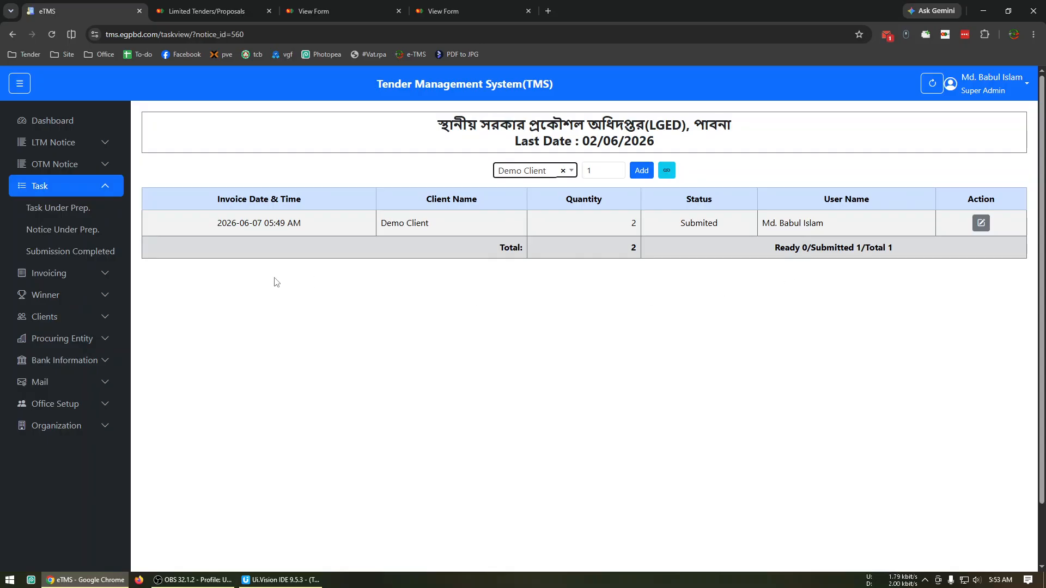
Open the invoicing page of the LGED Pabna notice from the notices that need invoicing
click(65, 273)
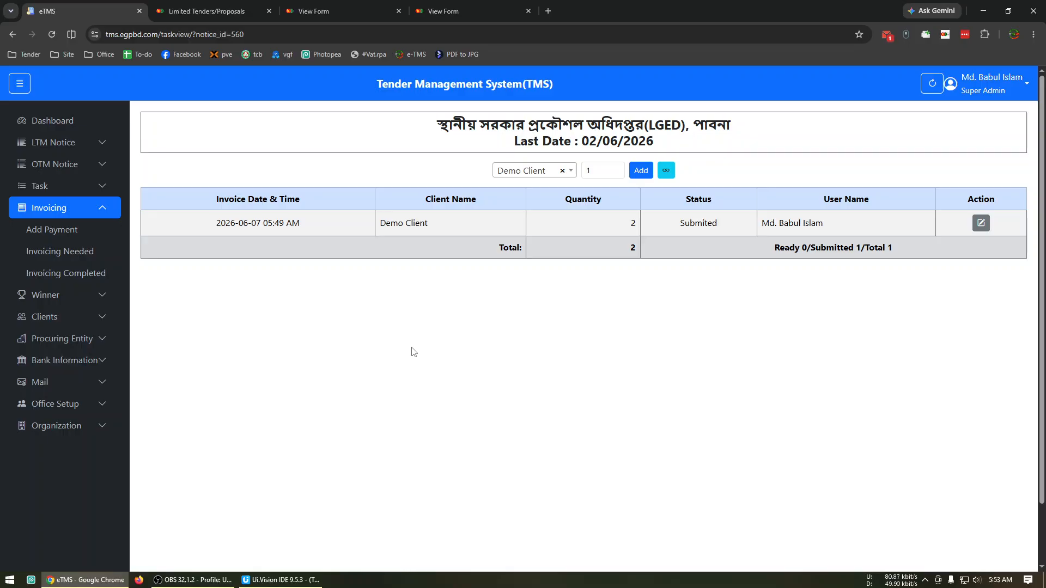
click(86, 256)
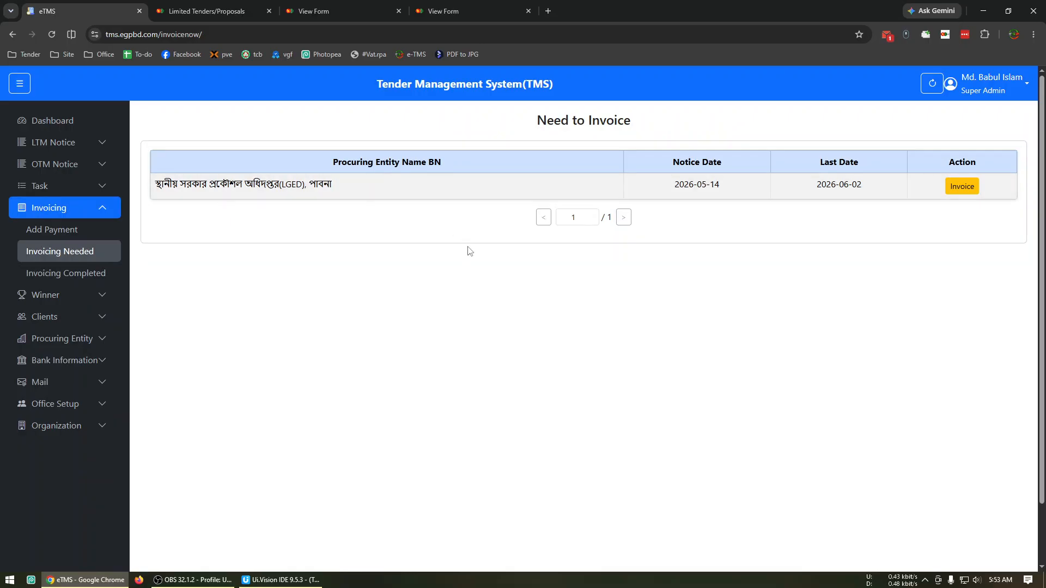
click(960, 190)
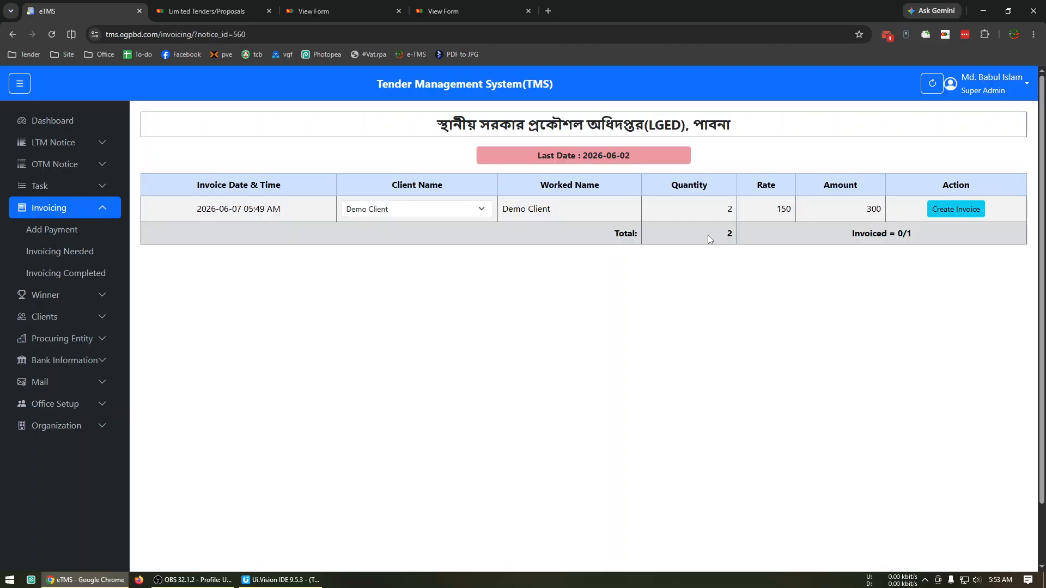
Examine the client choices and the rate of the Demo Client entry on the invoicing page
click(449, 208)
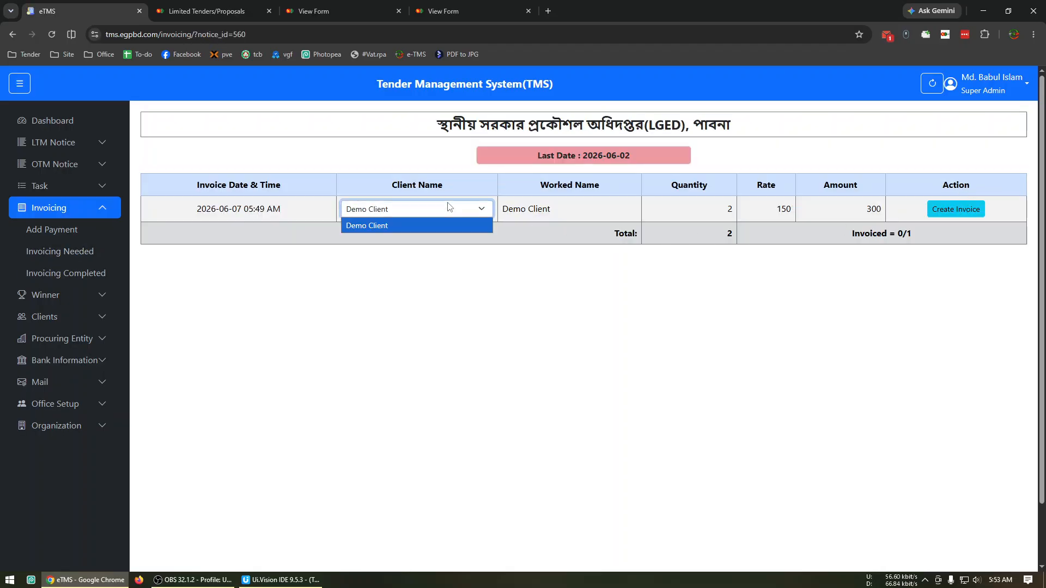
click(568, 311)
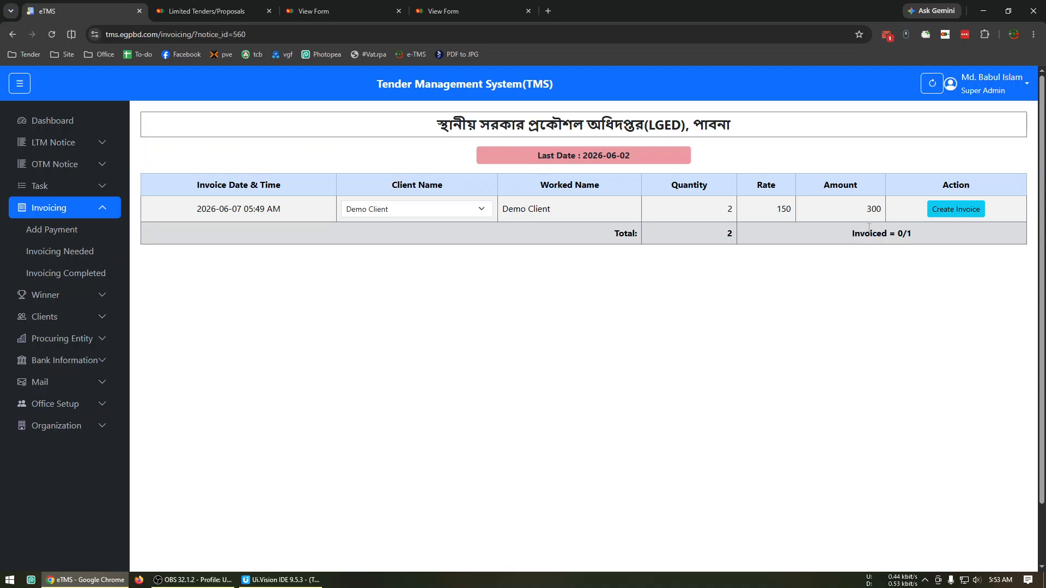
click(468, 216)
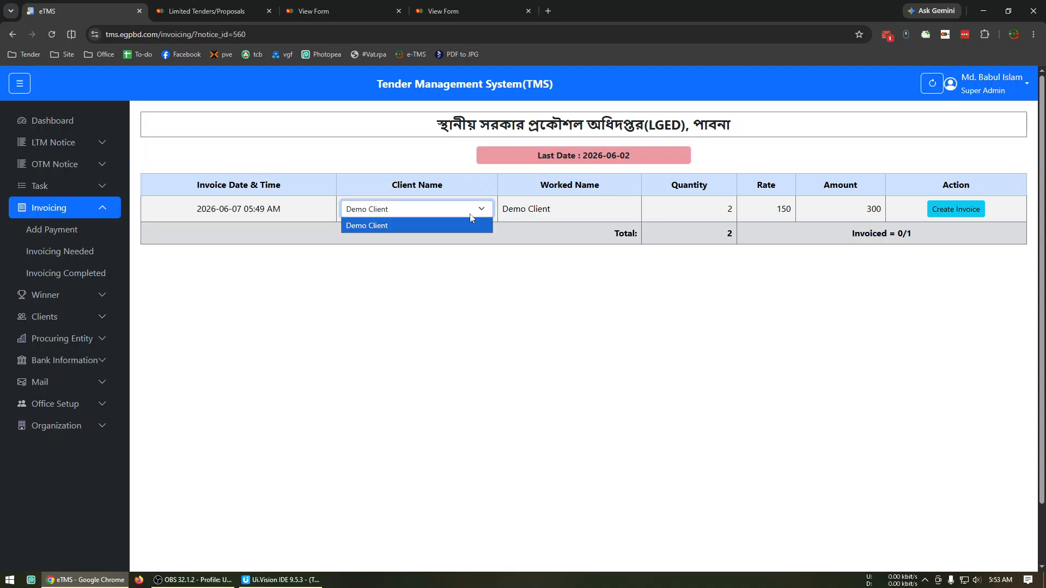
click(637, 253)
drag(762, 209, 793, 210)
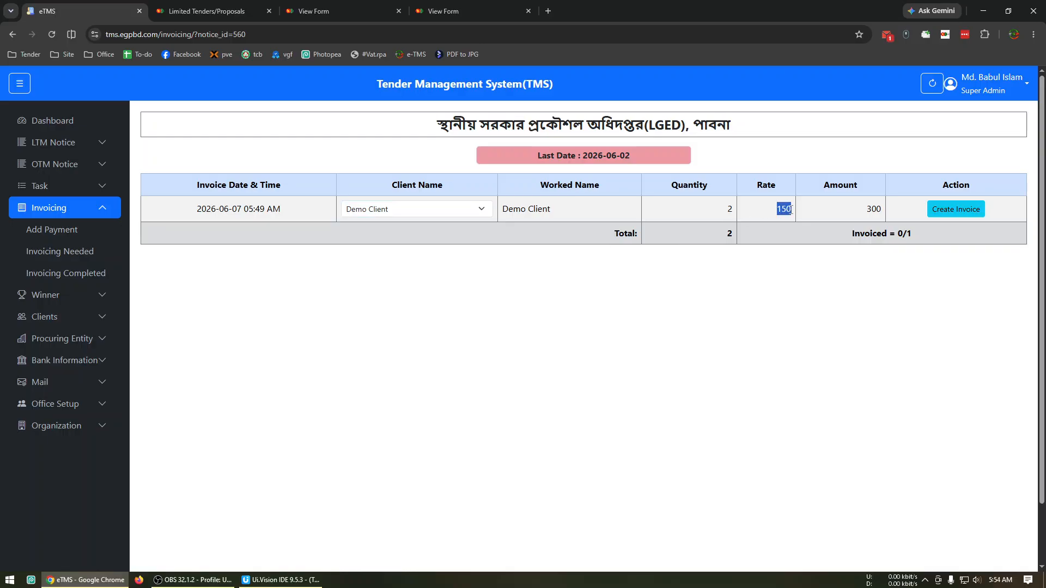
click(405, 218)
click(618, 293)
Open the list of existing clients
click(45, 316)
click(63, 300)
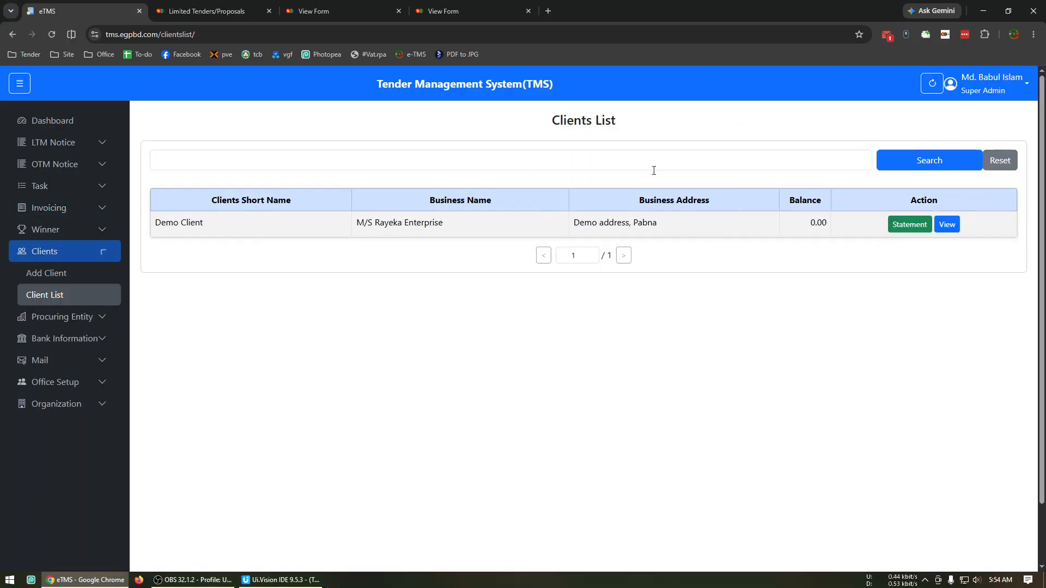
Start a new client with owner name "Demo 2", short name "Demo 2" and business name "DEMO 2"
click(82, 272)
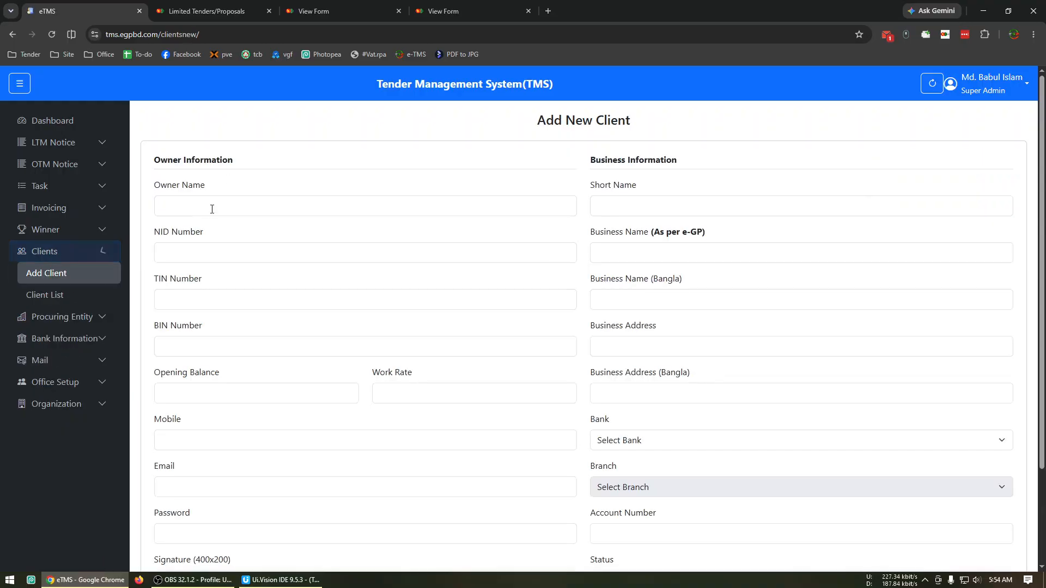
click(210, 213)
text(Demo 2)
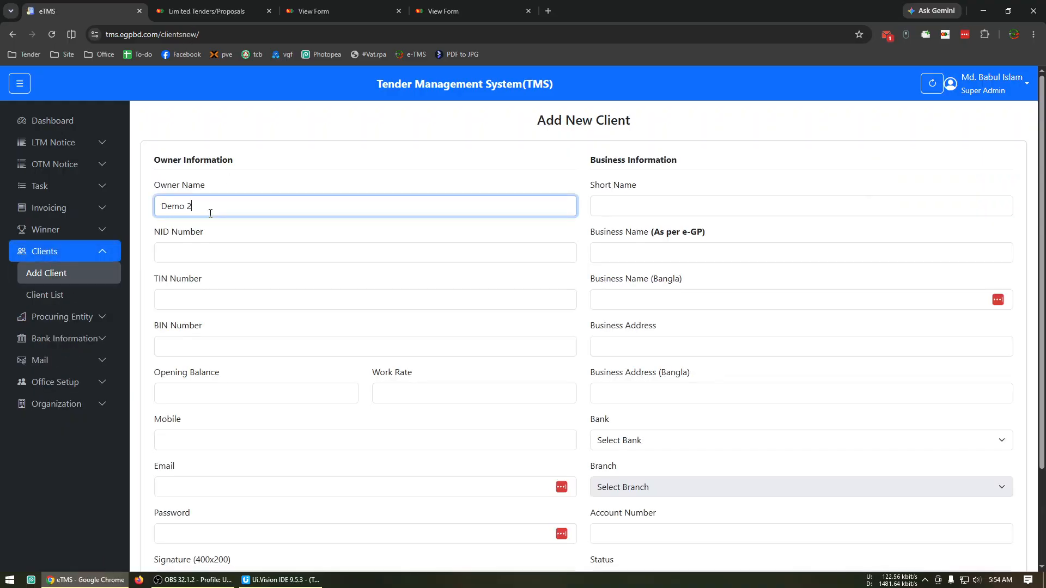
click(631, 205)
text(Demo 2)
key(Tab)
text(DEMO 2)
Set the new client's bank to Pubali Bank PLC and branch to Ataikula Branch, fill in the account number and save the client
scroll(673, 308, down, 3)
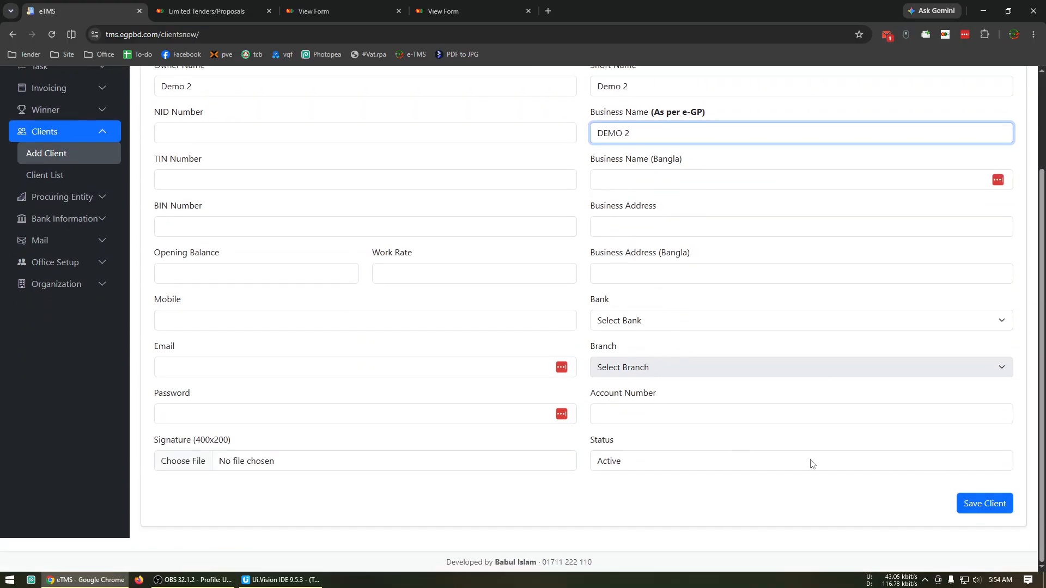
click(665, 327)
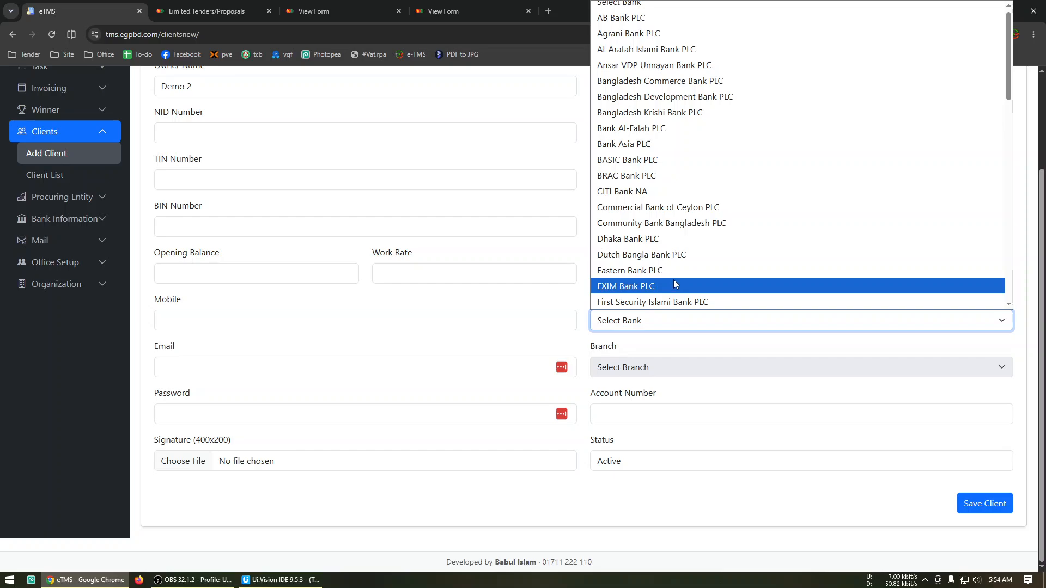
click(677, 257)
key(p)
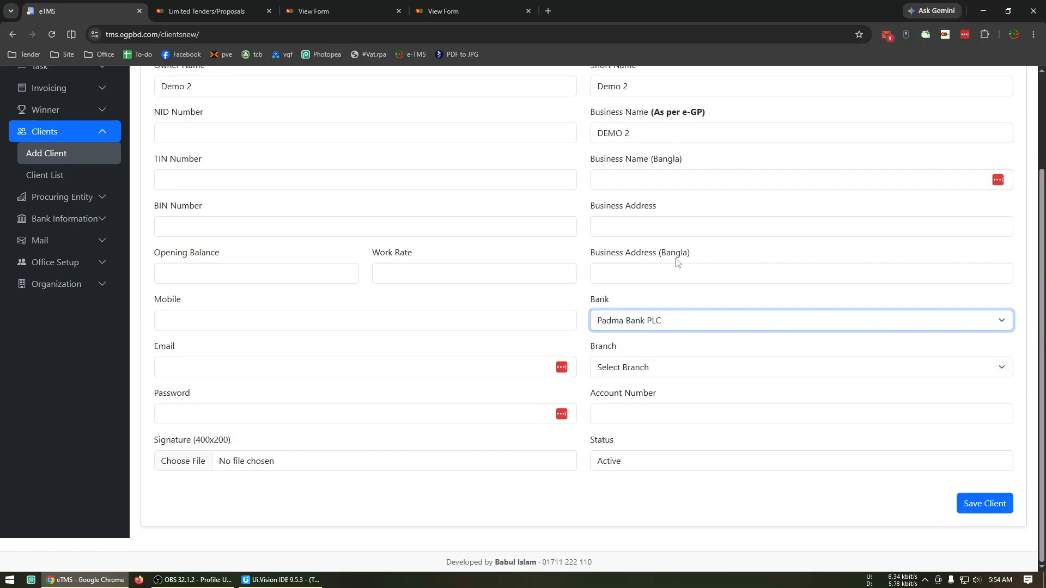
text(u)
text(pu)
click(675, 364)
click(724, 400)
click(719, 410)
text(1)
click(977, 501)
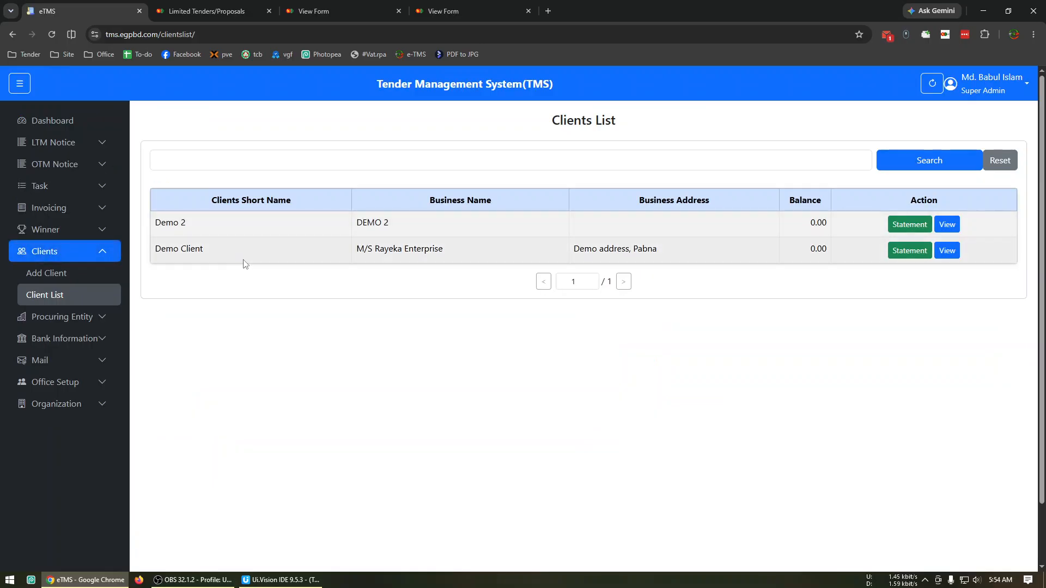
Edit the Demo 2 client to set its work rate to 200 and update the record
click(946, 229)
click(912, 419)
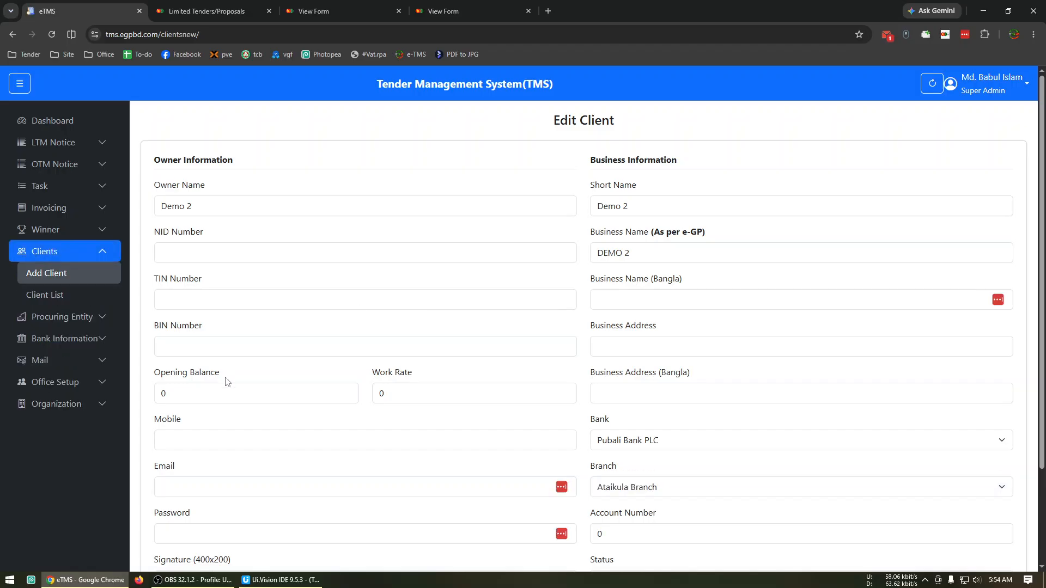
click(263, 391)
key(Tab)
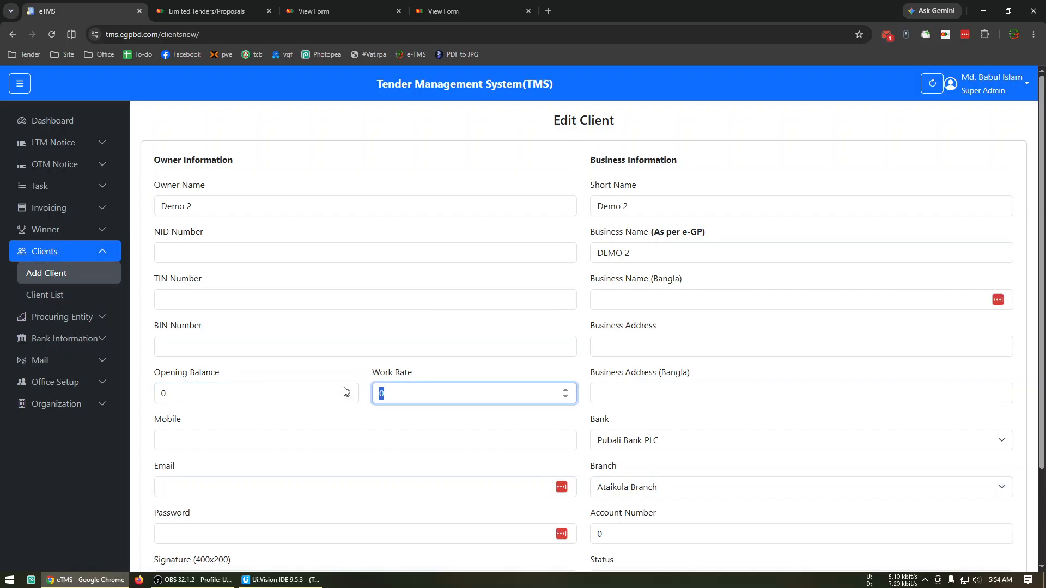
text(200)
scroll(538, 325, down, 2)
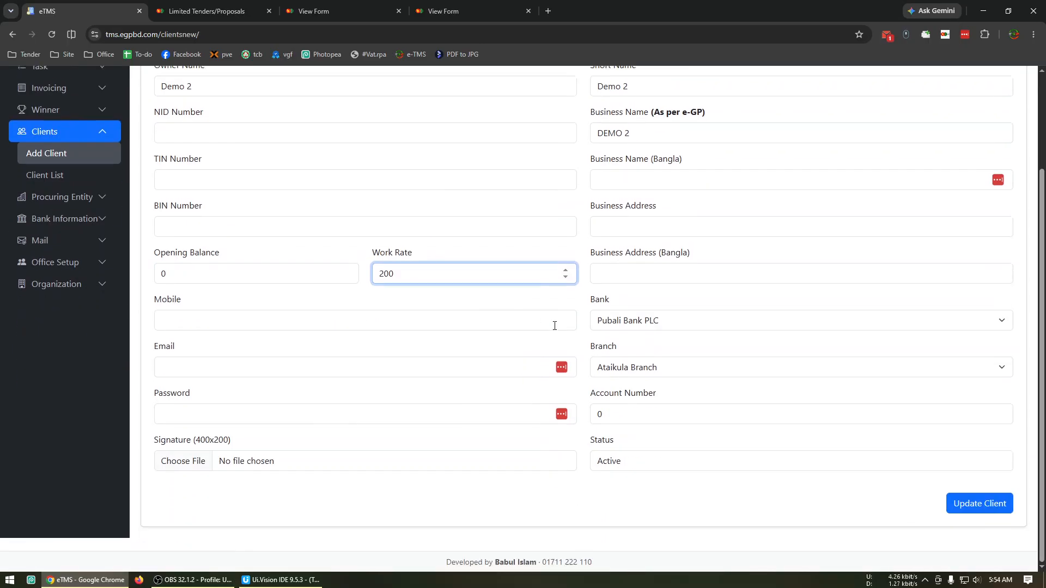
click(997, 504)
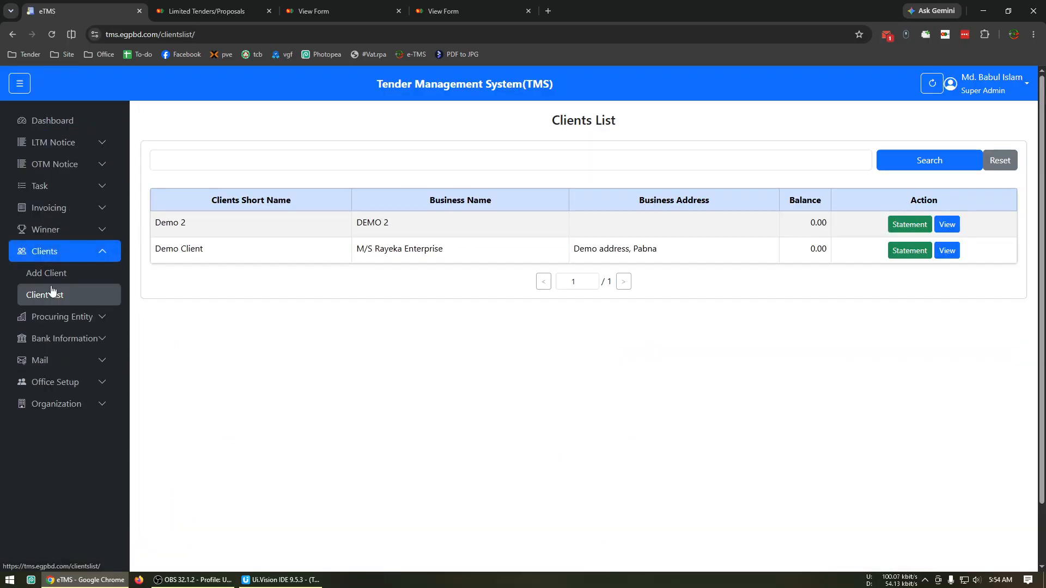
Return to the LGED Pabna notice's invoicing page from the notices needing invoicing and examine the Demo Client rate
click(68, 210)
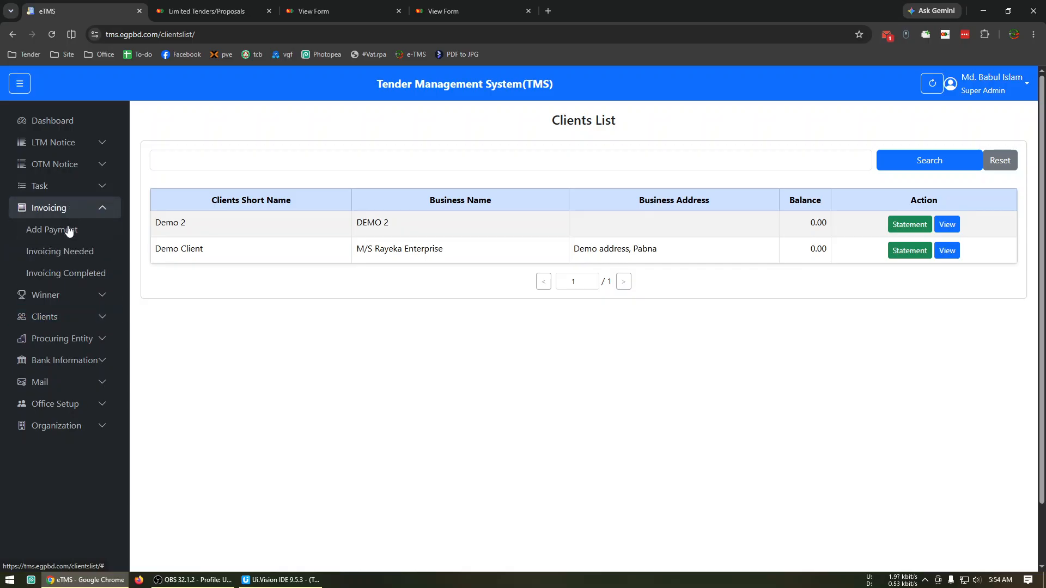
click(75, 247)
click(952, 190)
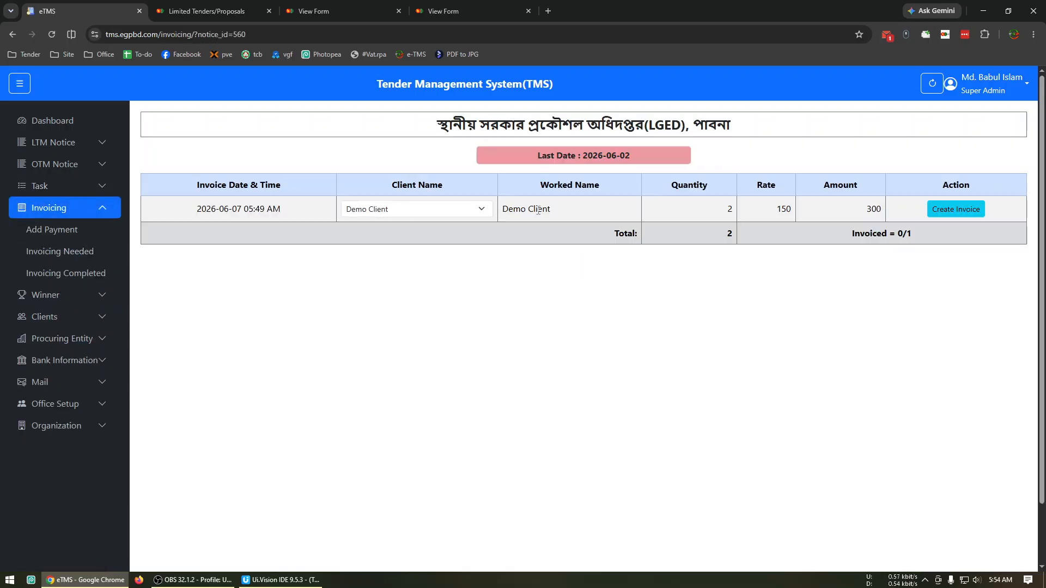
drag(772, 212, 792, 215)
Switch the invoice entry's client to Demo 2 and examine the recalculated amount
click(432, 212)
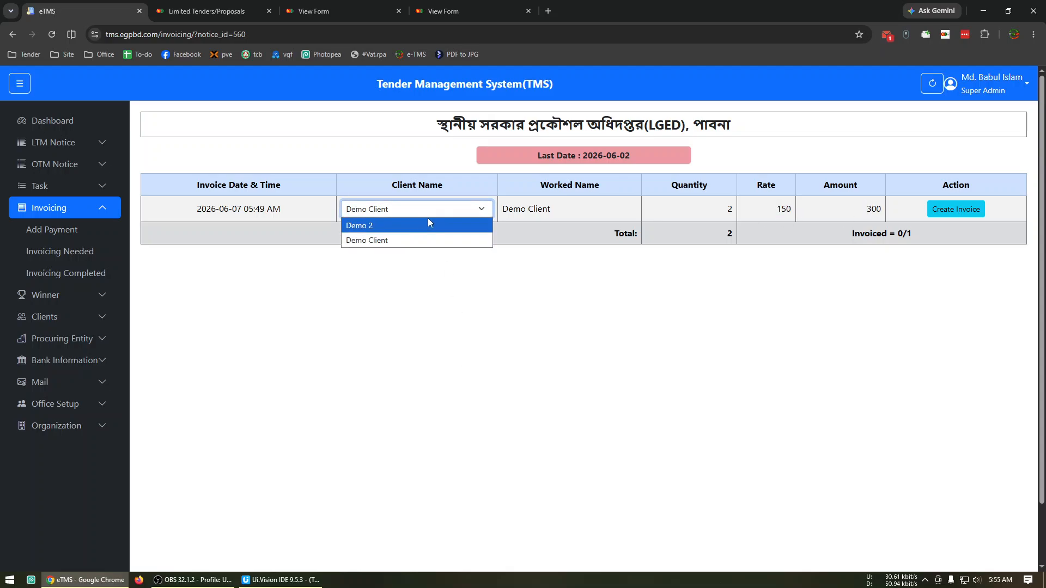
click(423, 226)
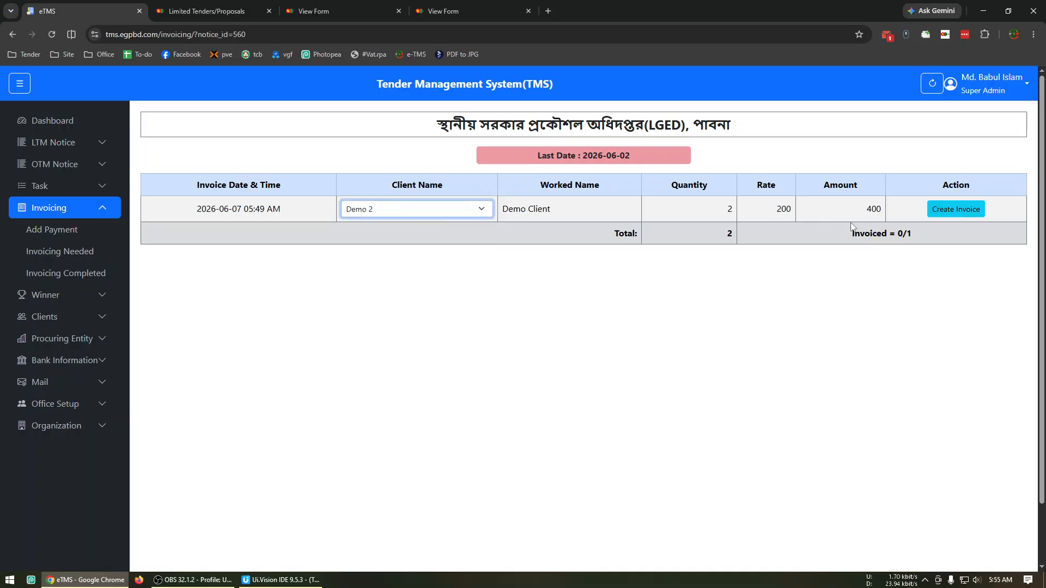
drag(856, 211, 890, 221)
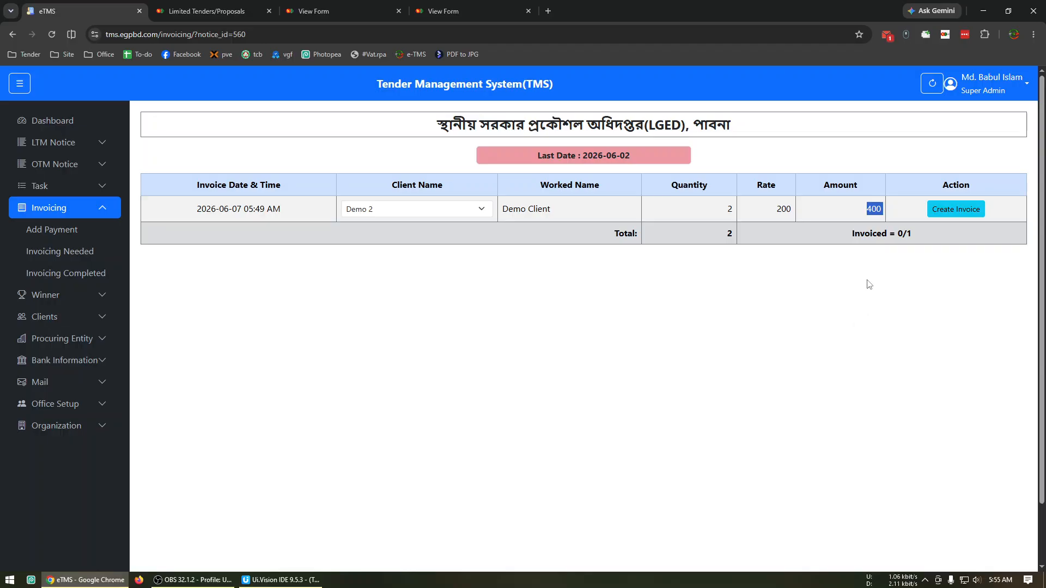
click(451, 435)
Set the invoice entry's client back to Demo Client and create the invoice
click(415, 209)
click(397, 236)
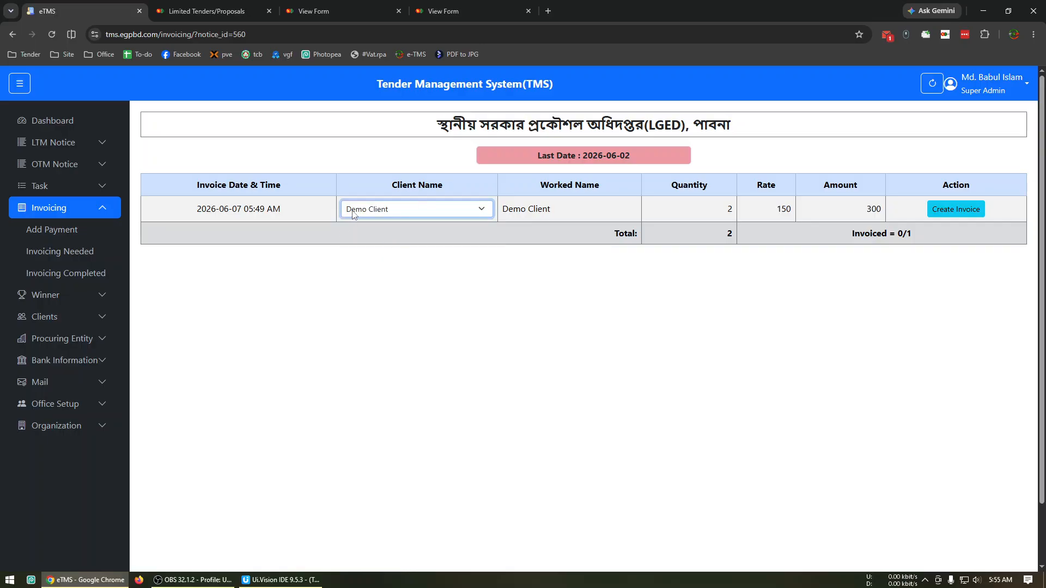
click(963, 211)
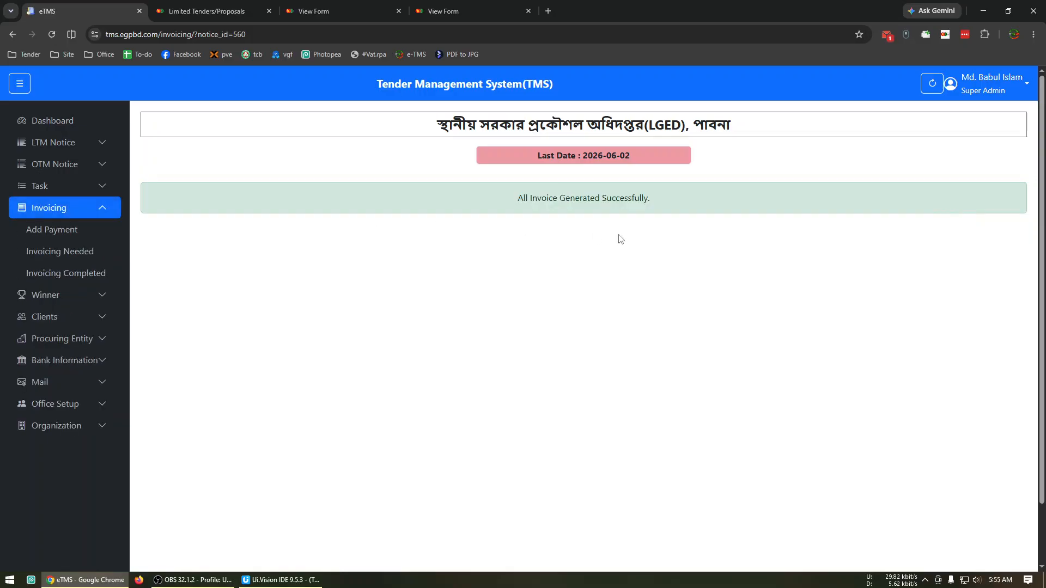
Check the notices still needing invoicing, and examine the client and worked names in the completed LGED Pabna invoice
click(90, 250)
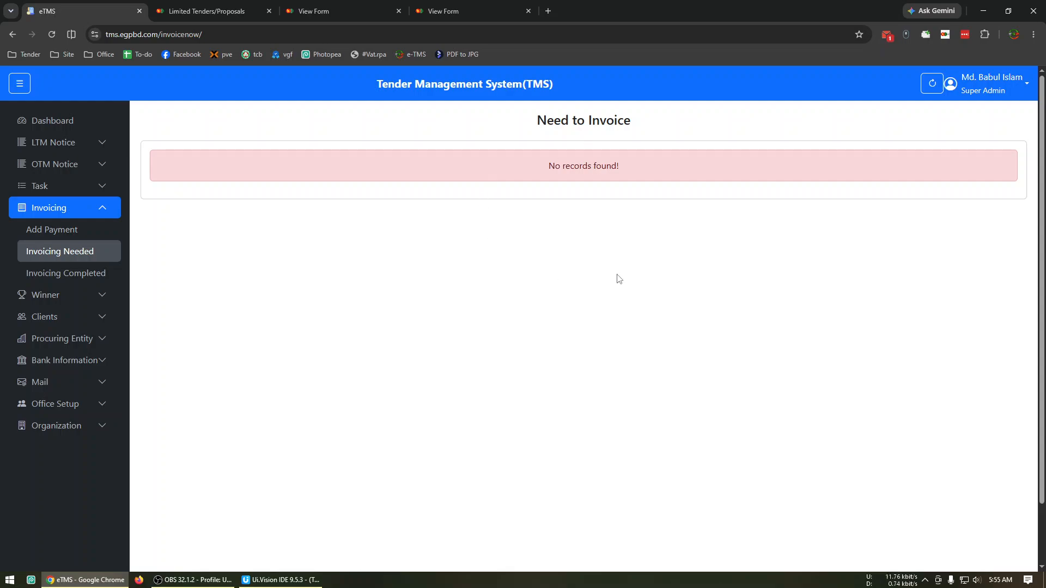
click(76, 275)
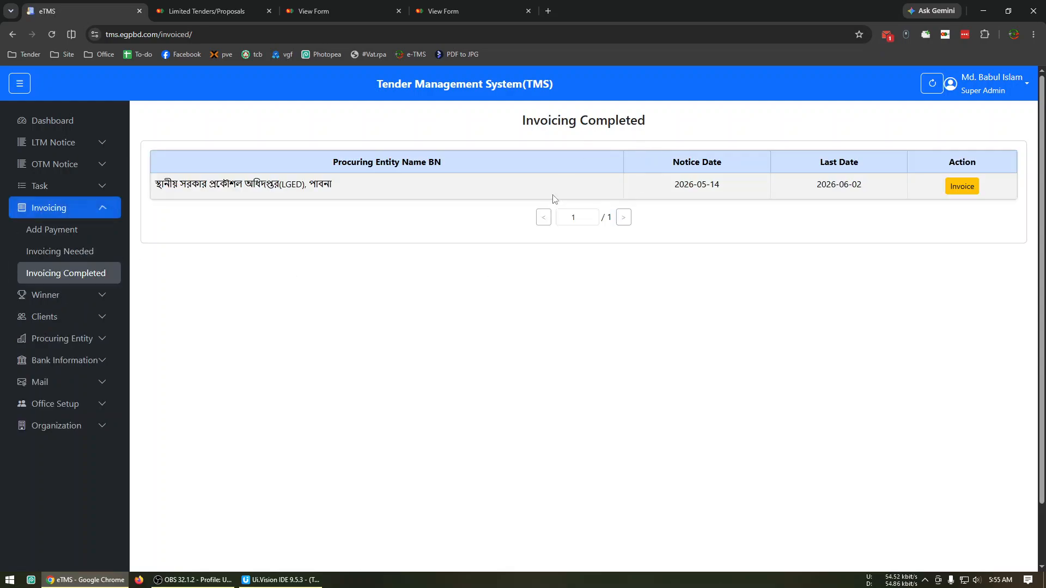
click(962, 186)
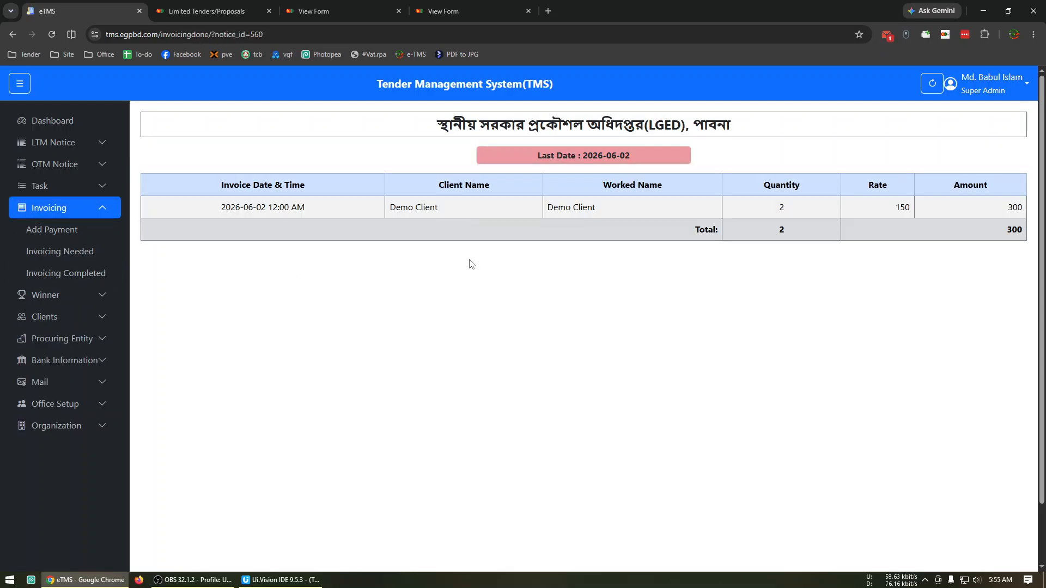
drag(603, 209, 577, 208)
drag(447, 208, 408, 206)
click(554, 256)
Add a Payment-In of 250 for Demo Client and save it
click(70, 231)
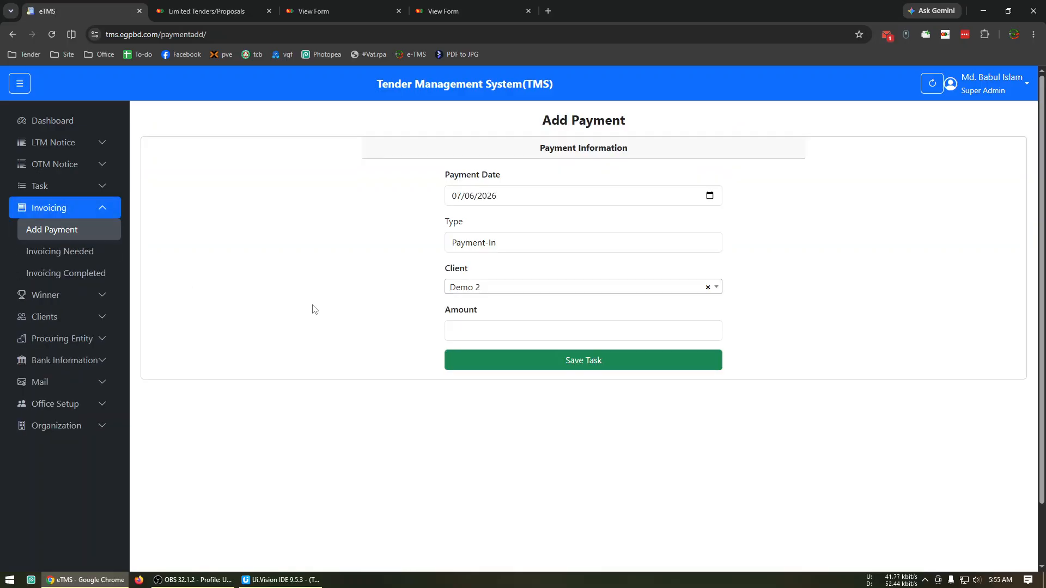
click(498, 245)
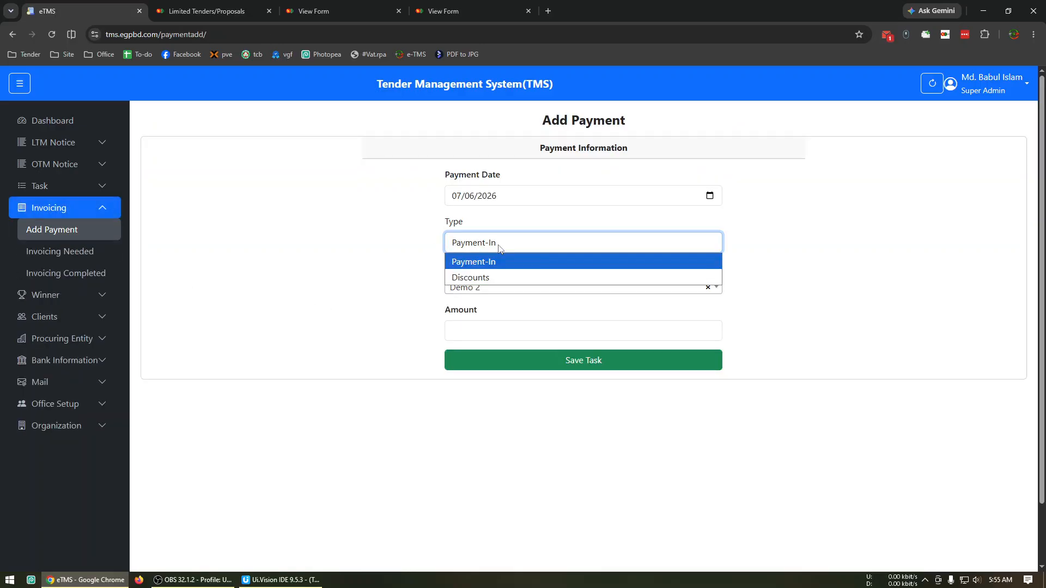
click(267, 220)
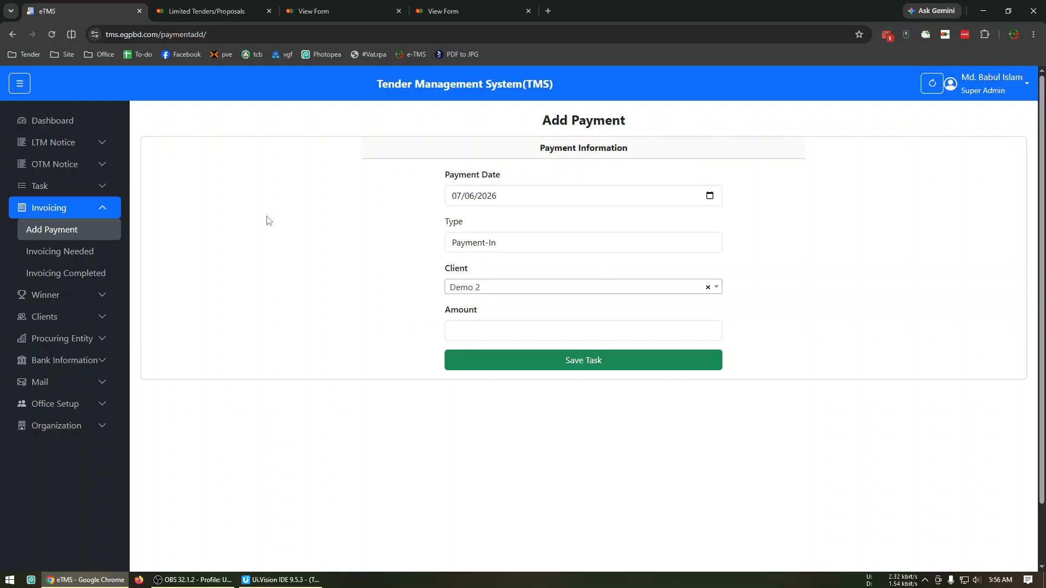
click(468, 287)
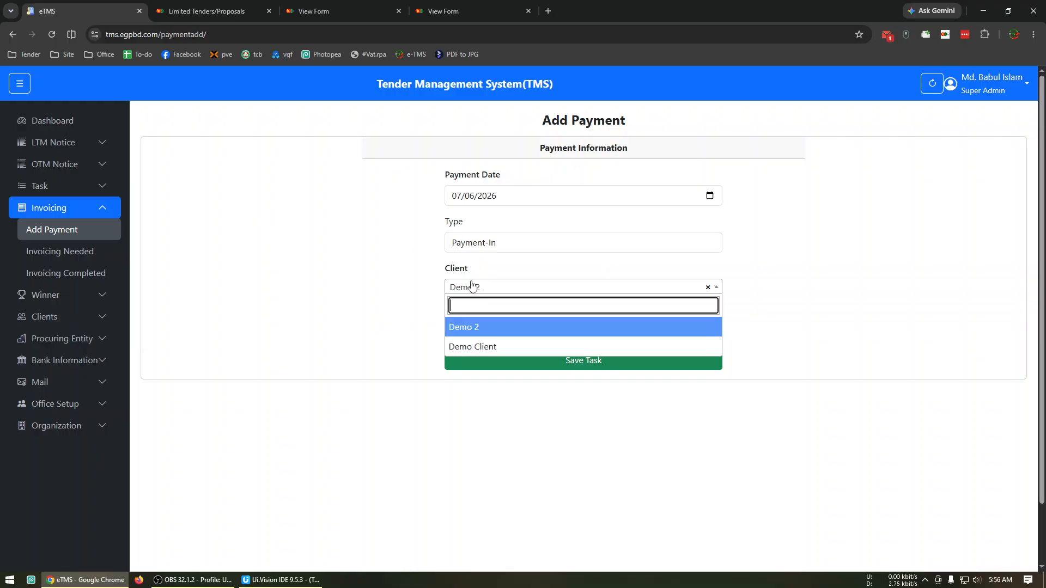
click(483, 348)
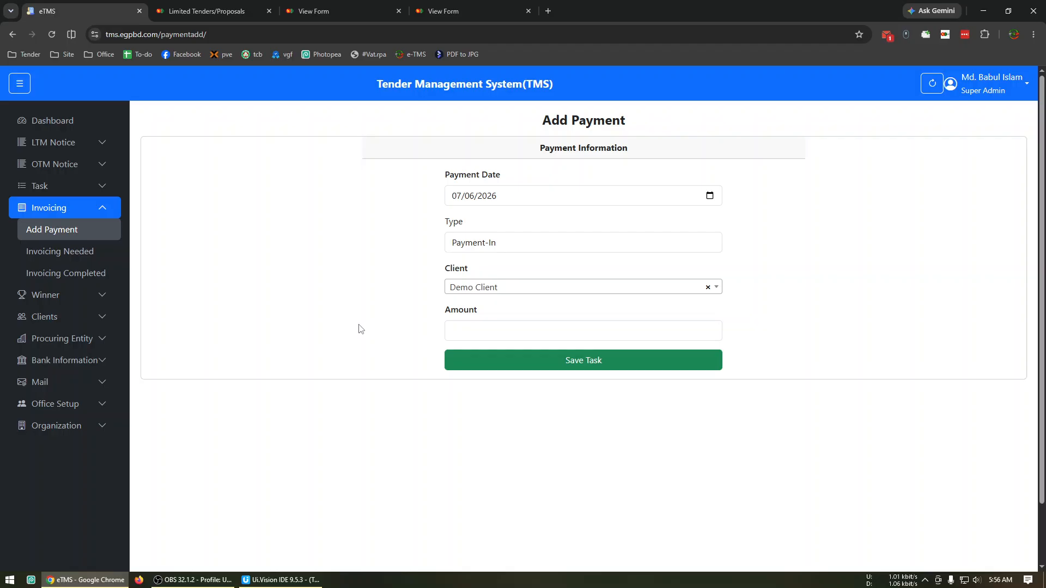
click(497, 333)
text(250)
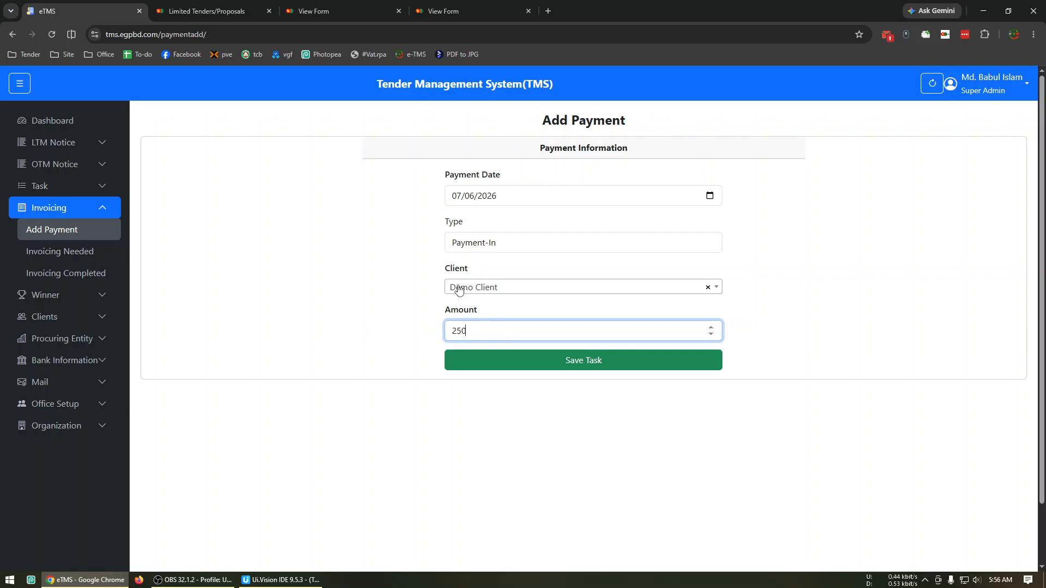
click(569, 359)
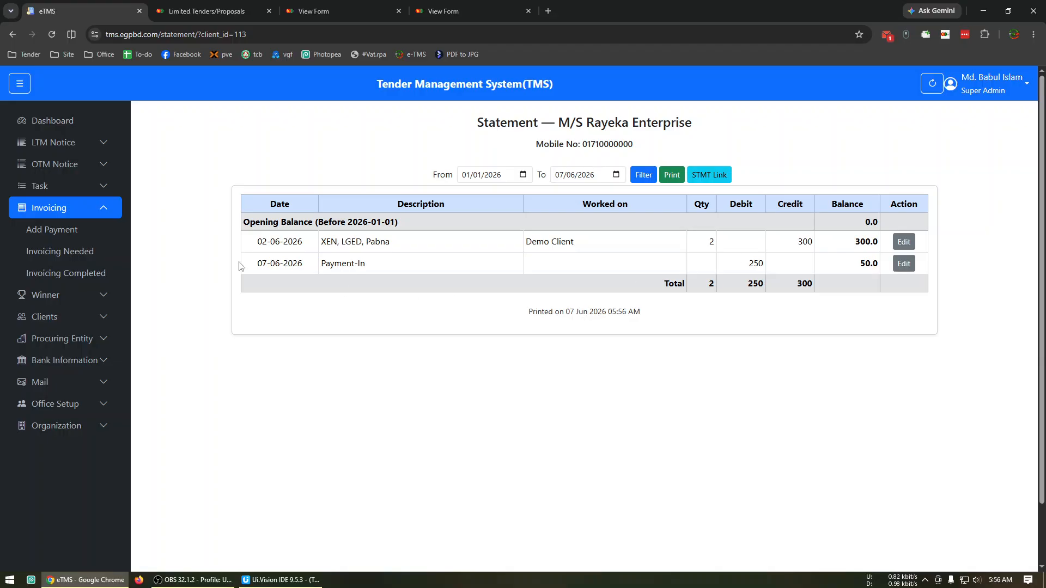
Add a payment entry of type Discounts for Demo Client with an amount of 50 and save it
click(84, 232)
click(497, 242)
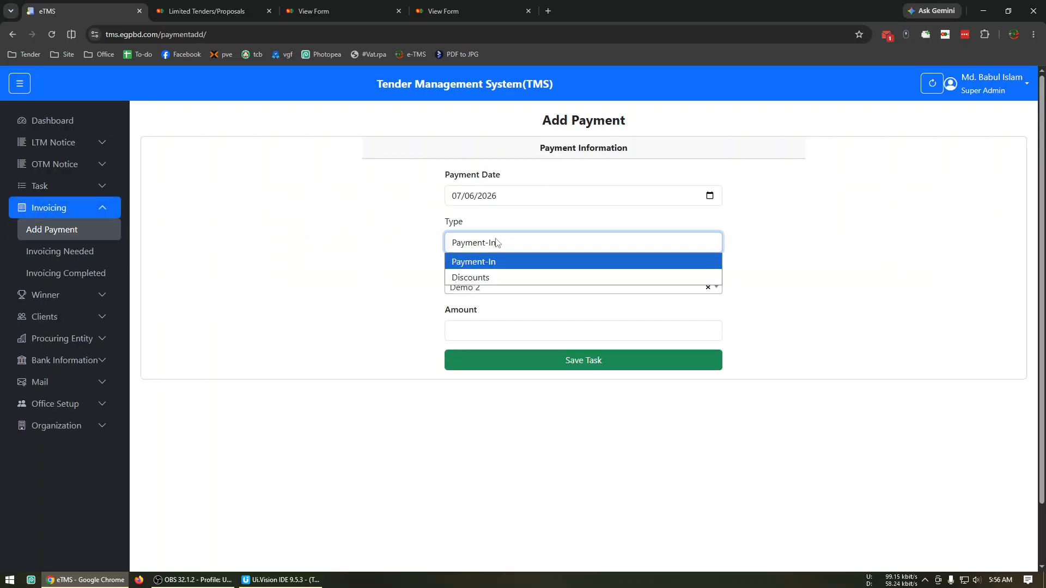
click(475, 277)
click(478, 289)
click(476, 345)
click(474, 329)
click(531, 356)
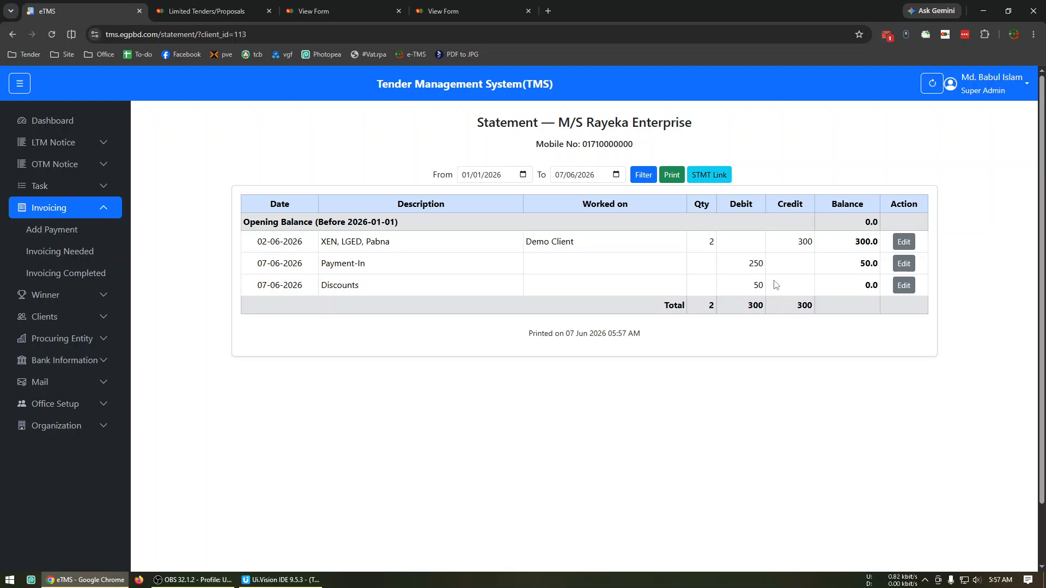
Edit the LGED Pabna invoice on the statement, setting its worked name to "XEN, LGED, Pabna(OTM)", and update it
click(902, 242)
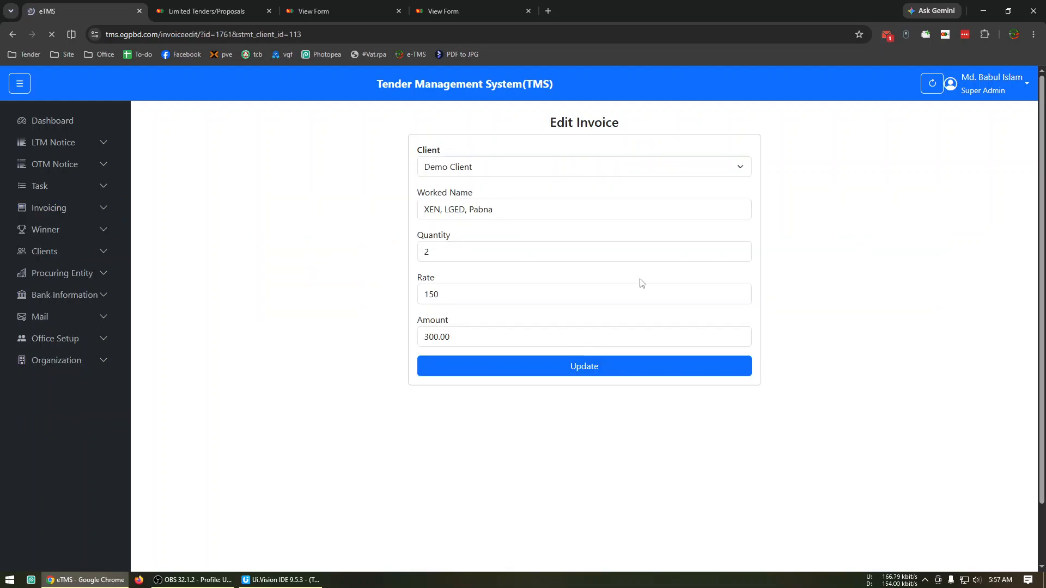
click(522, 214)
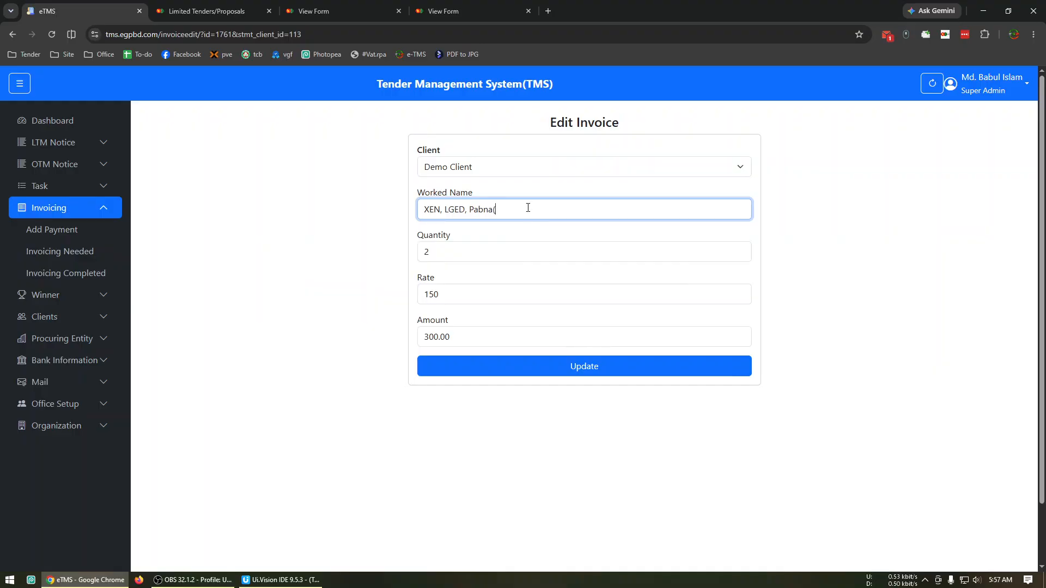
text())
click(626, 375)
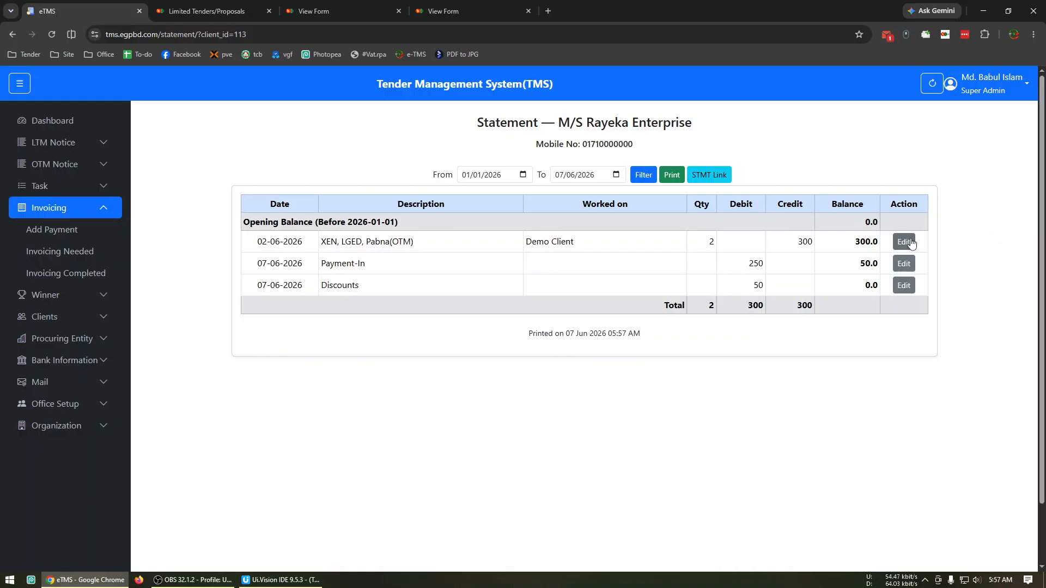
Remove "(OTM)" from the LGED Pabna invoice's worked name and update the invoice
click(904, 242)
click(539, 213)
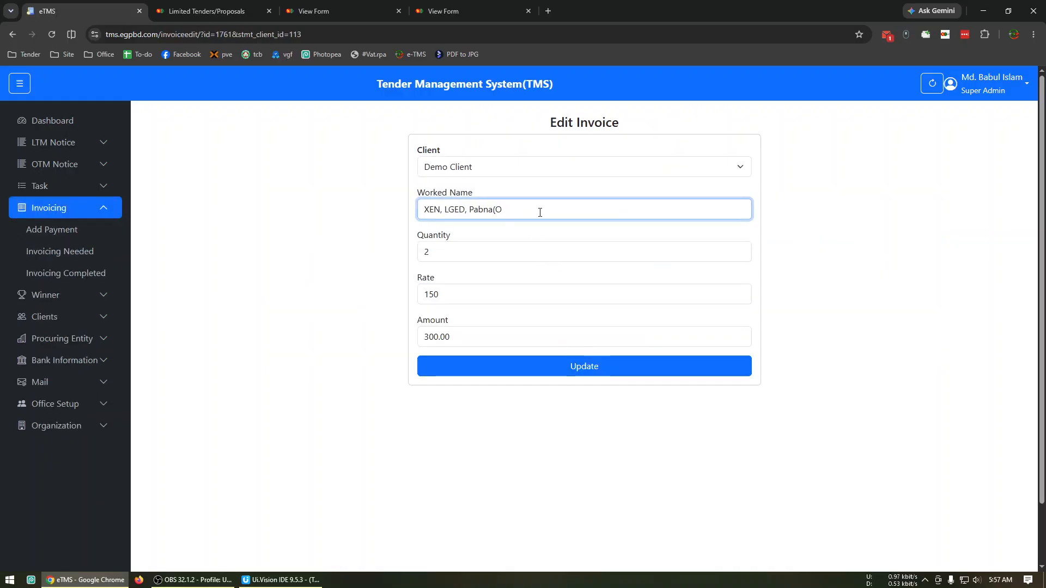
click(553, 373)
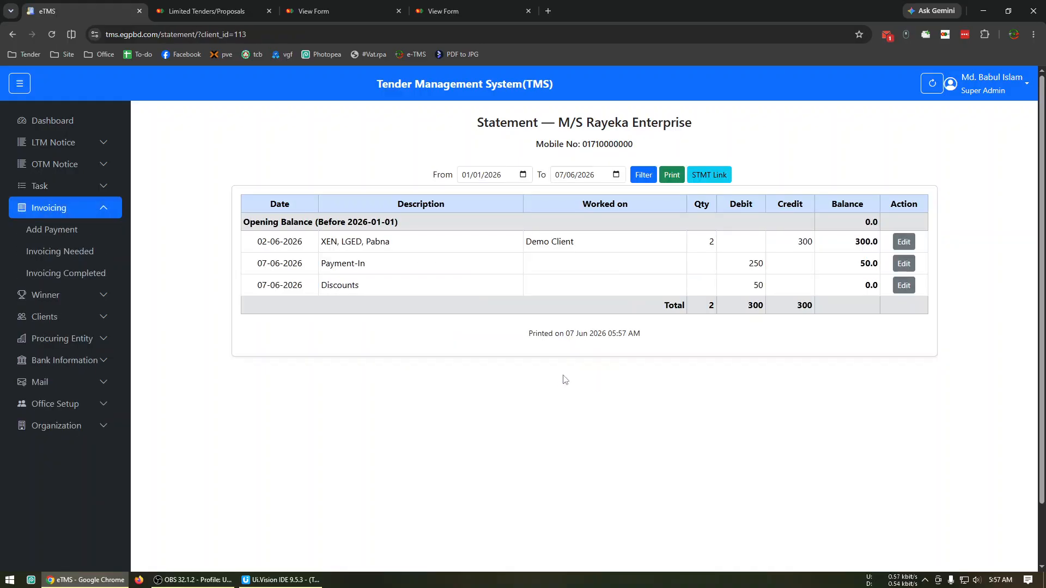
Edit the LGED Pabna invoice, setting its worked name to "XEN, LGED, Pabna (OTM)" and its rate to 1000, and update it
click(903, 242)
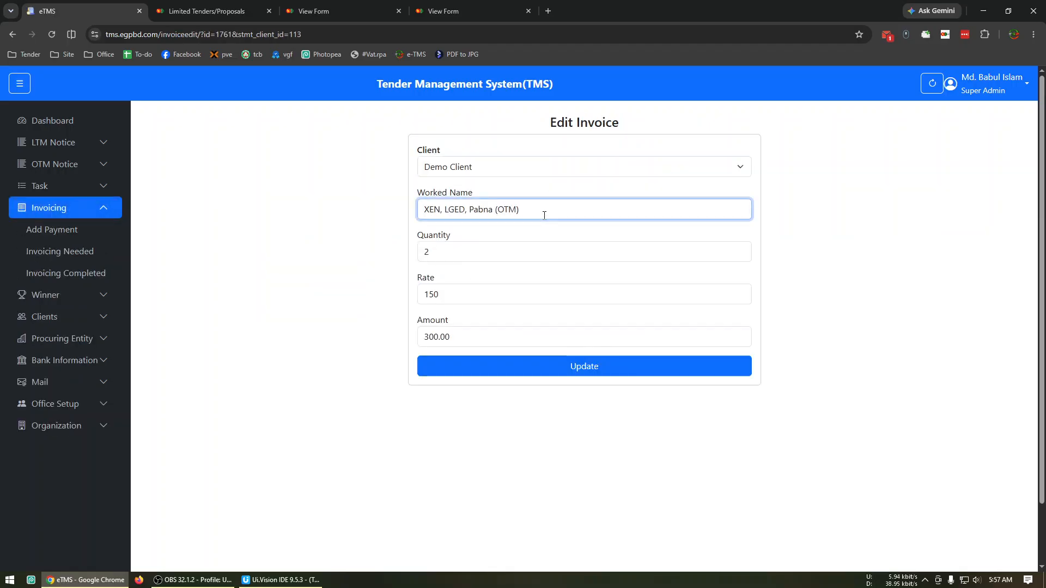
double_click(481, 296)
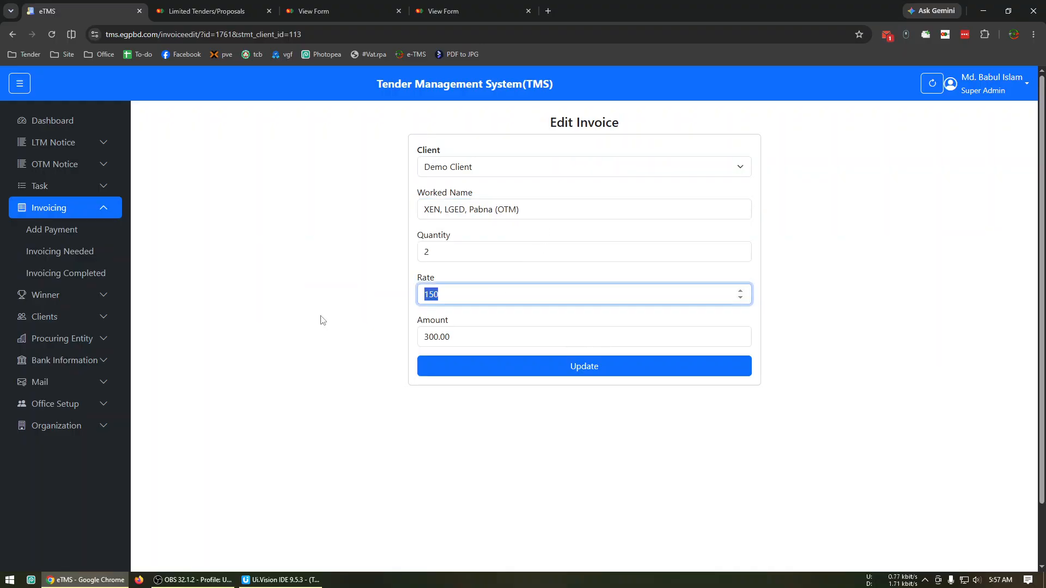
text(500)
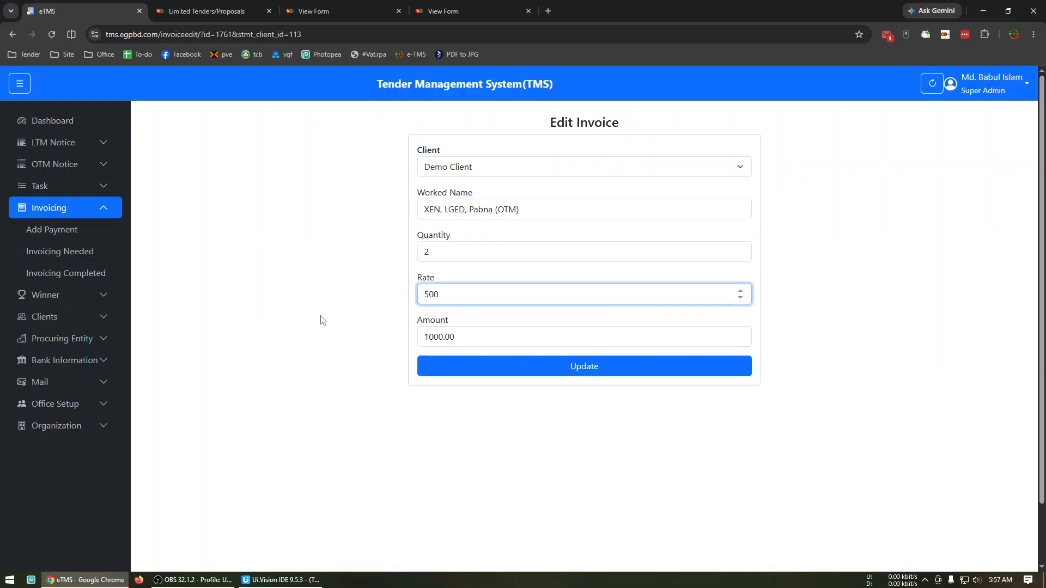
key(ctrl+a)
text(1000)
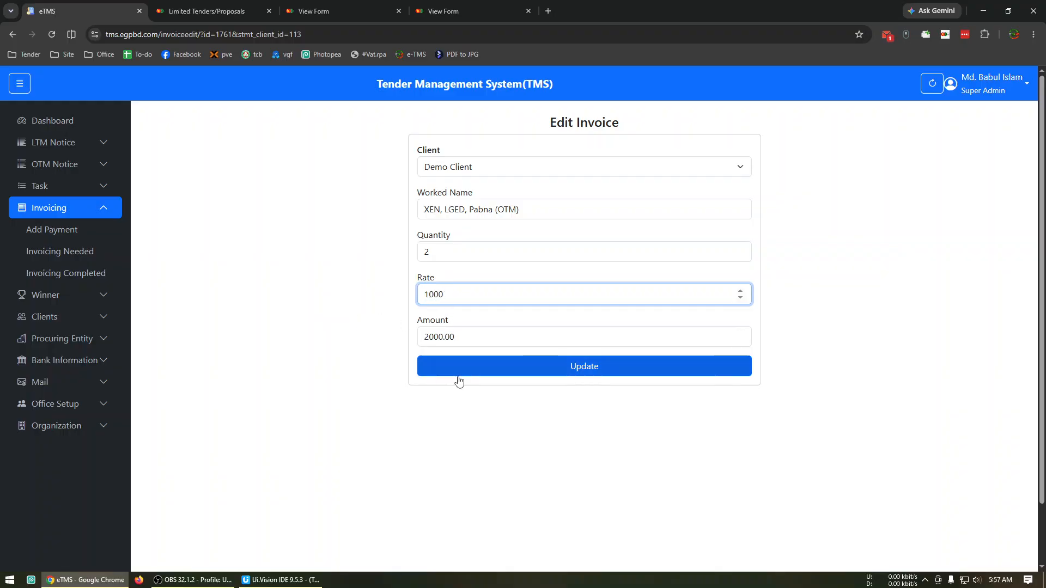
click(553, 372)
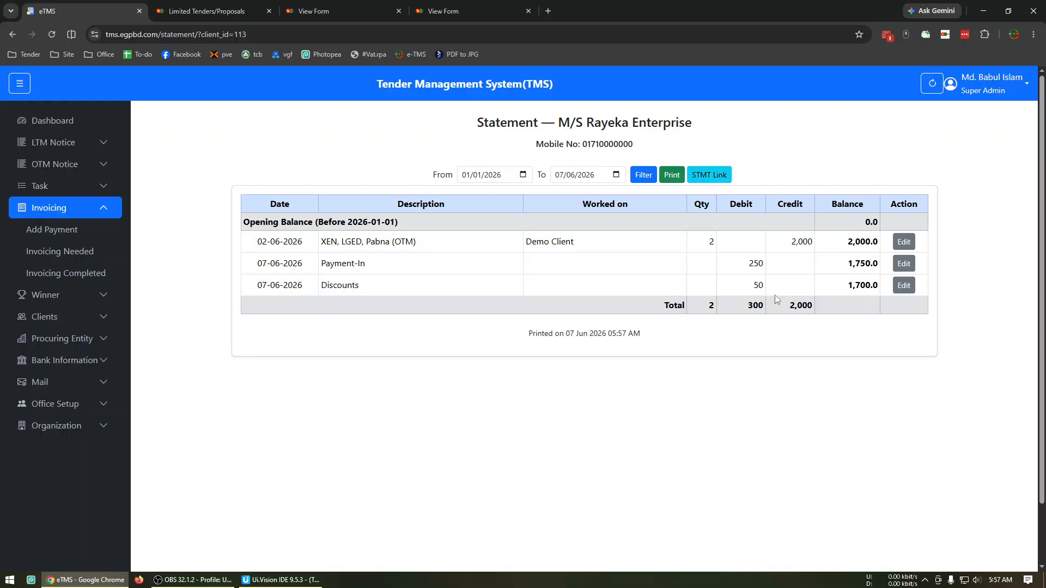
Edit the LGED Pabna invoice again, removing "(OTM)" from the worked name and setting the rate to 150, and update it
click(903, 245)
click(537, 216)
key(BackSpace)
key(BackSpace)
key(BackSpace)
click(472, 253)
double_click(436, 294)
text(15)
click(580, 372)
Switch to the e-GP portal and open the evaluation's Lottery Result for tenders 1272619 and 1272620
click(318, 20)
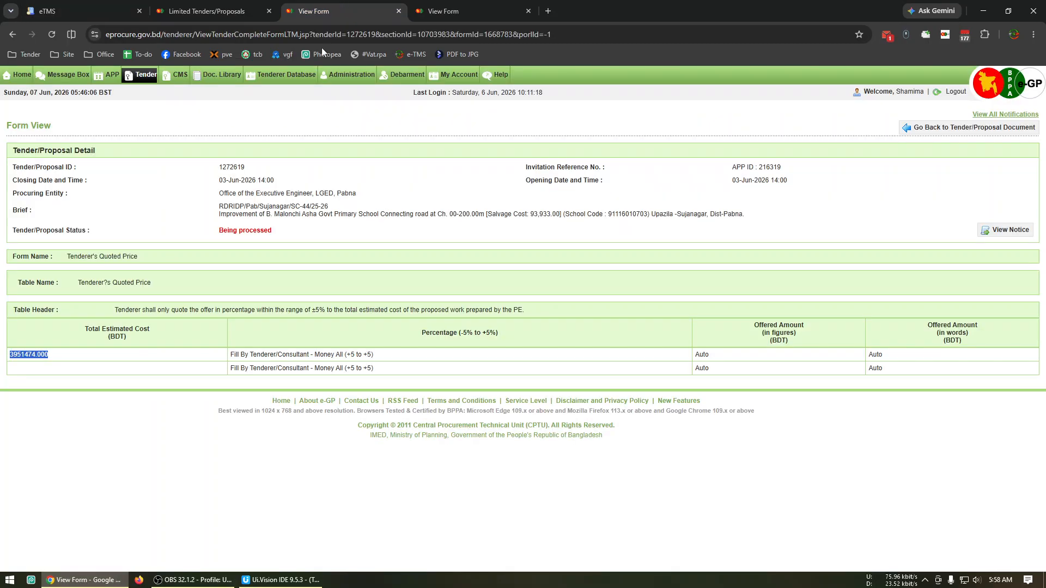
click(921, 131)
key(ctrl+Tab)
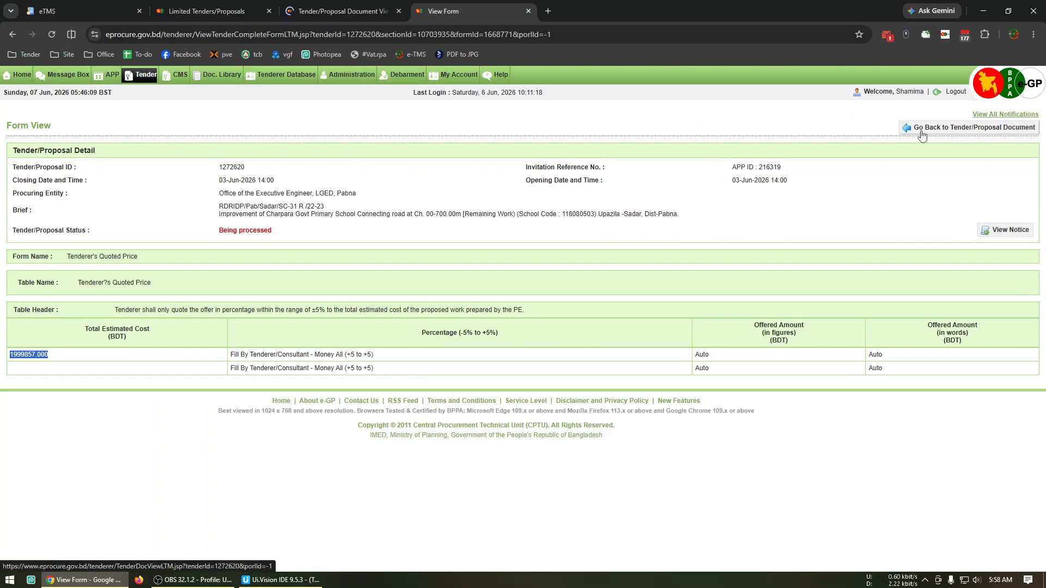
click(922, 134)
key(ctrl+shift+Tab)
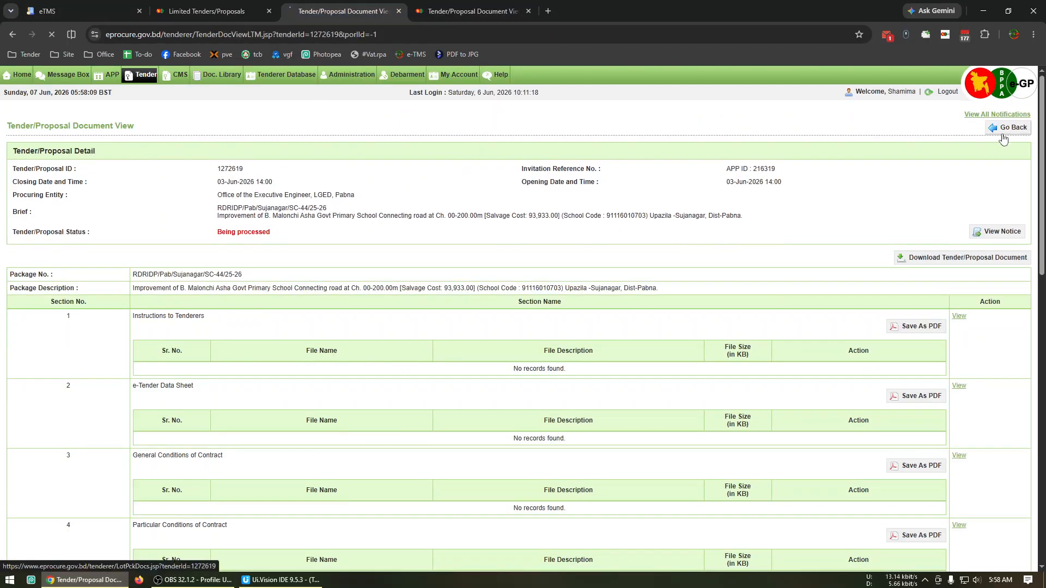
click(1003, 140)
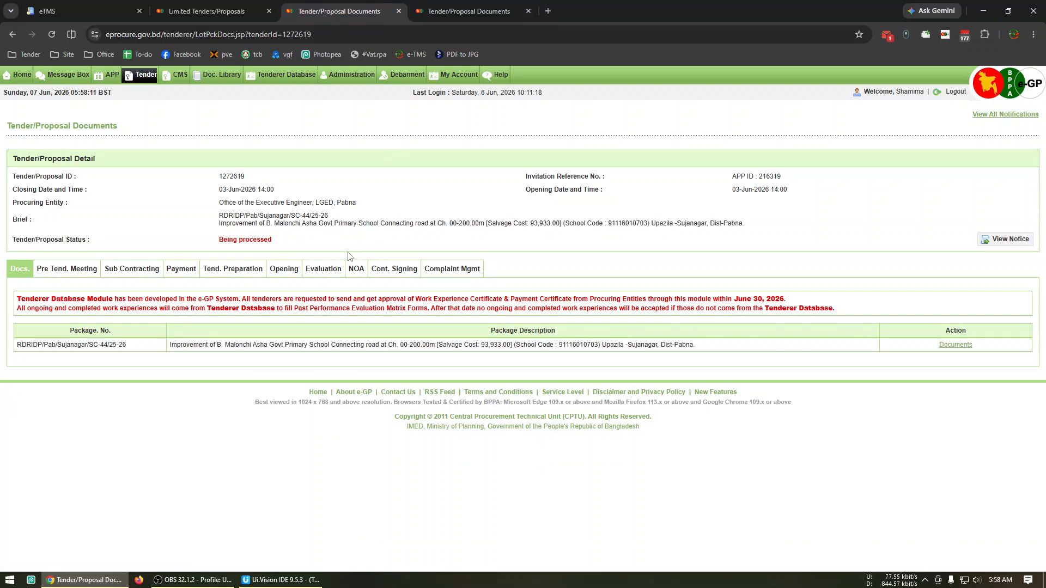
click(324, 270)
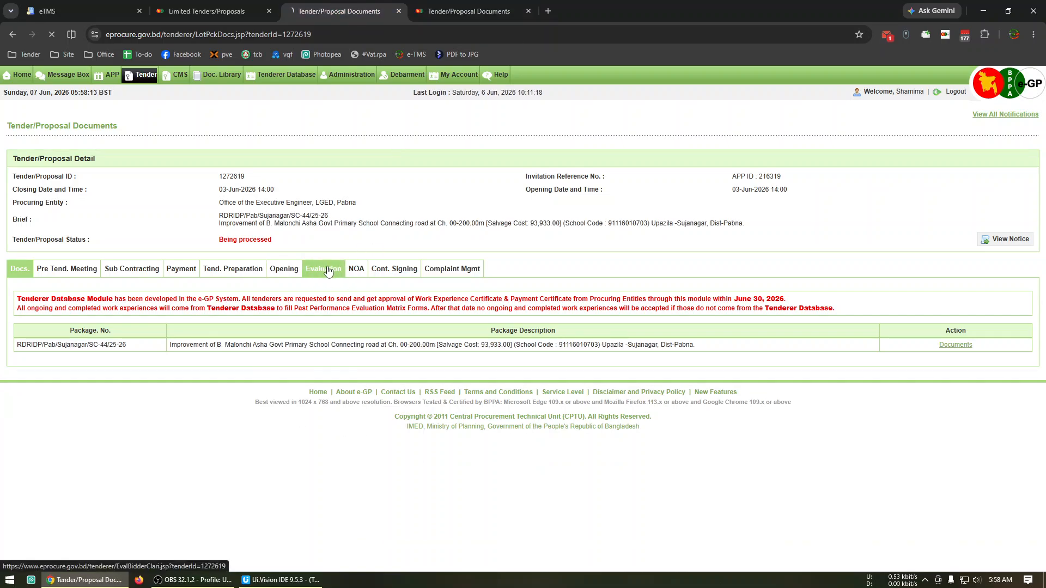
click(322, 299)
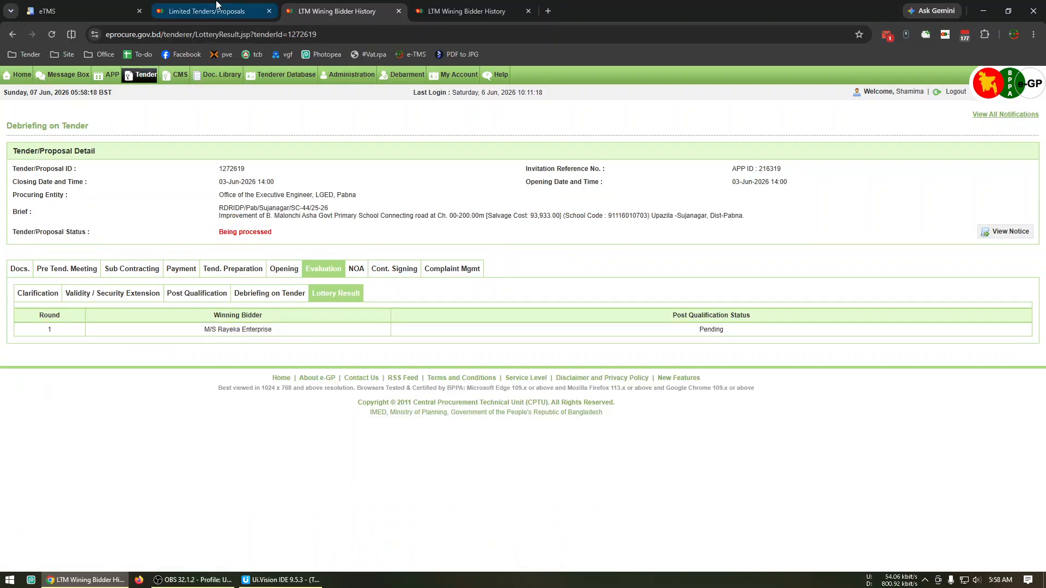
Run the saved "3 Lottery" macro from the Limited Tenders/Proposals page to collect the winning bidders
click(207, 11)
click(24, 55)
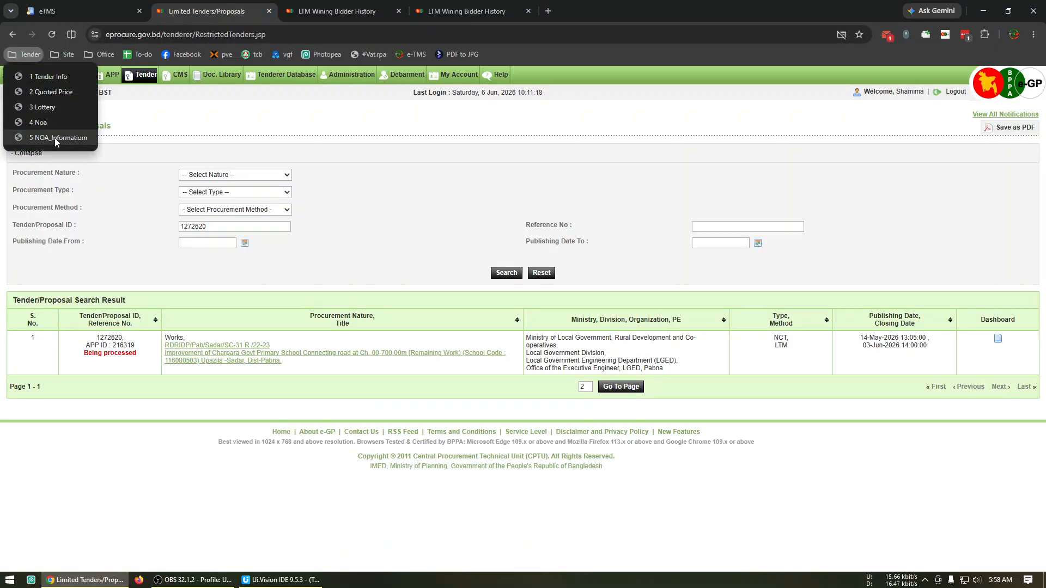
click(63, 107)
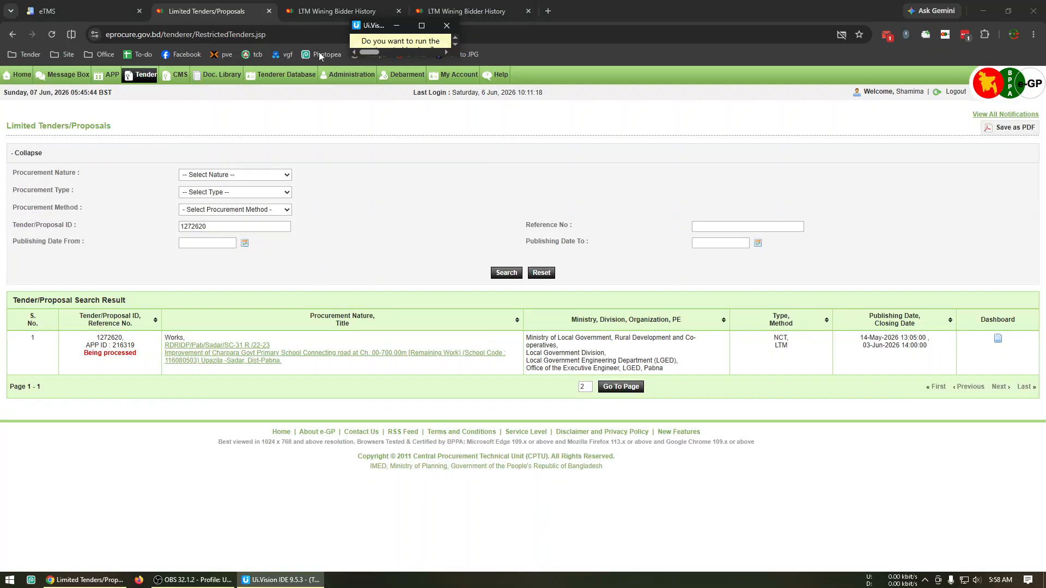
Return to eTMS and submit the WinningBidder CSV file with lottery date 07/06/2026 for the lottery-pending LGED Pabna two-group notice
click(90, 7)
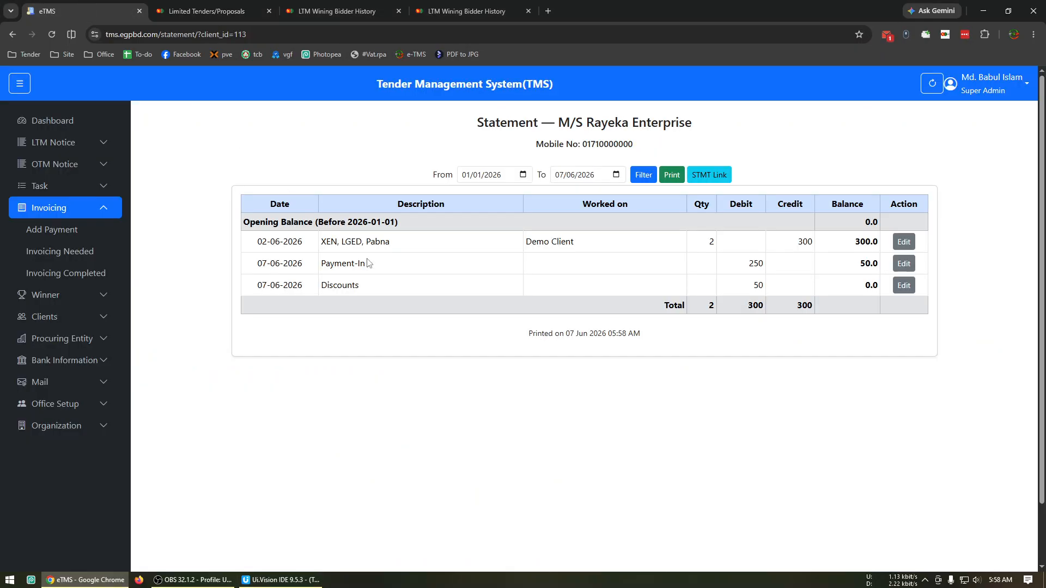
click(55, 142)
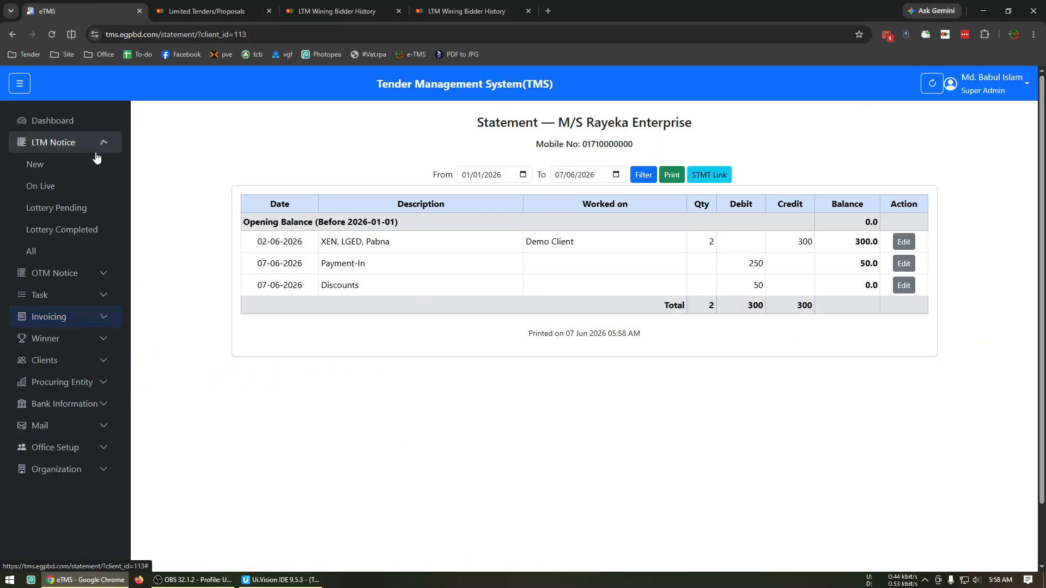
click(79, 205)
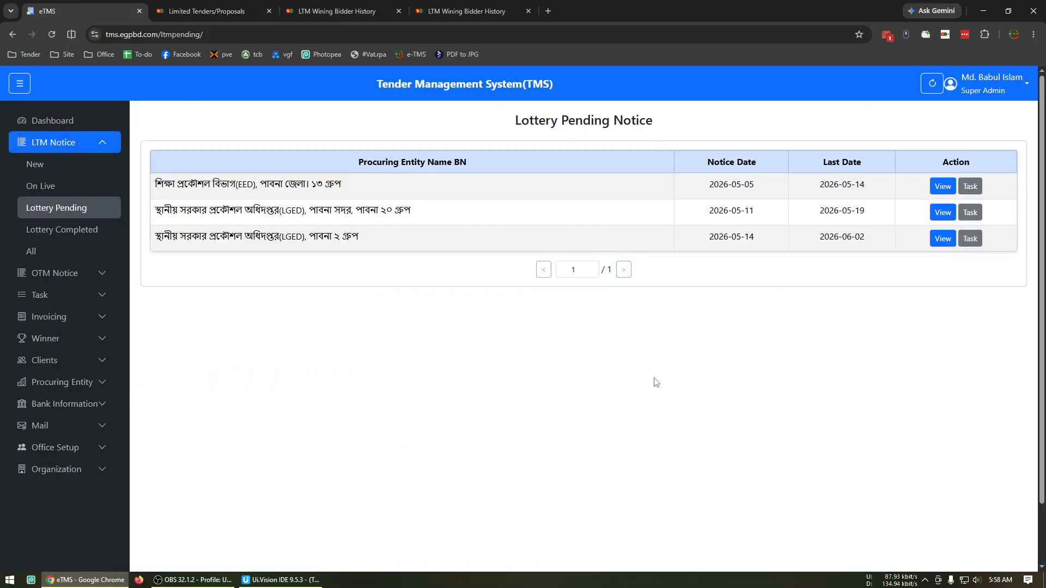
click(943, 239)
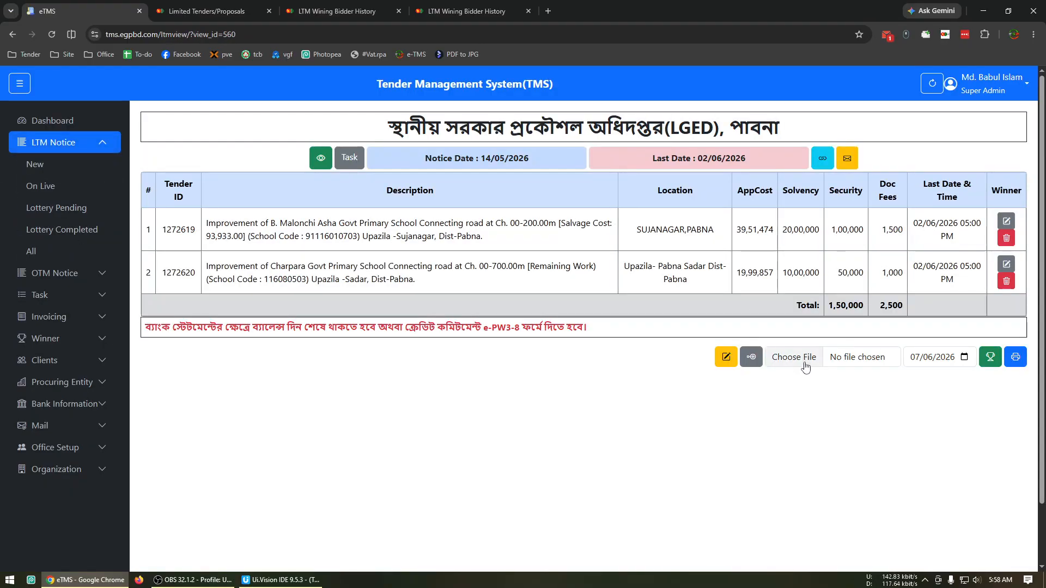
click(805, 366)
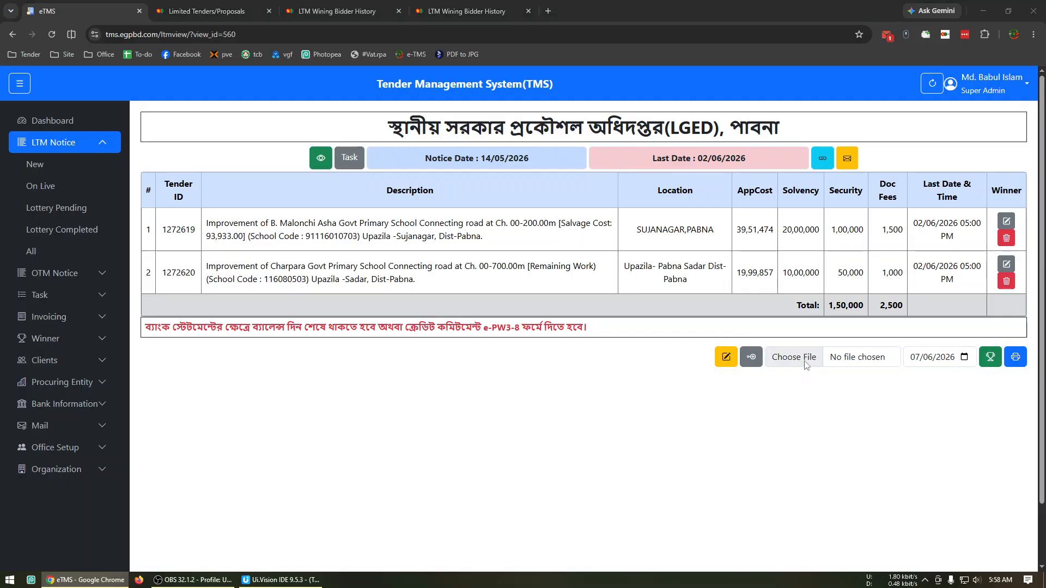
click(131, 76)
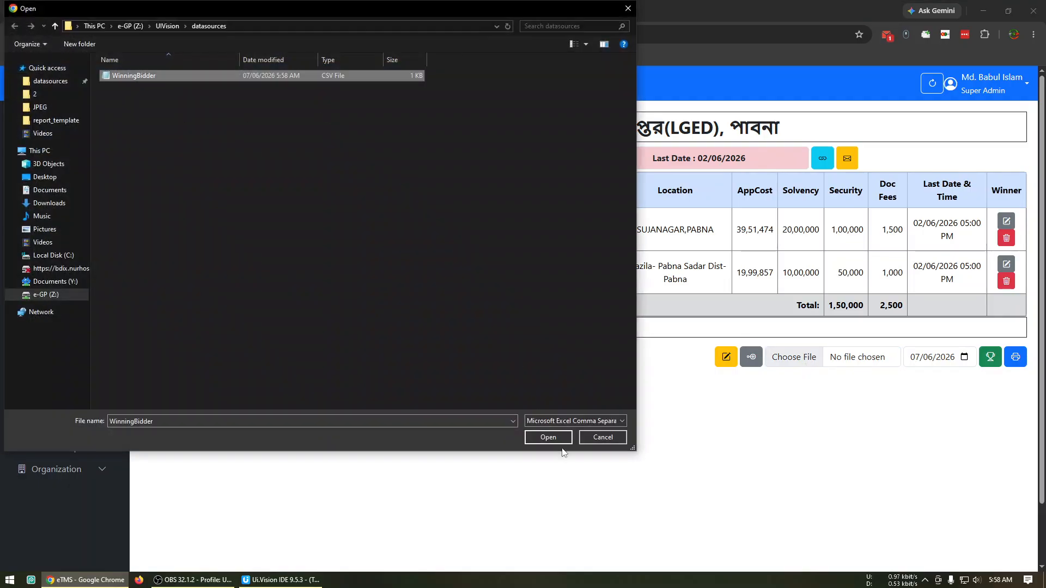
click(549, 437)
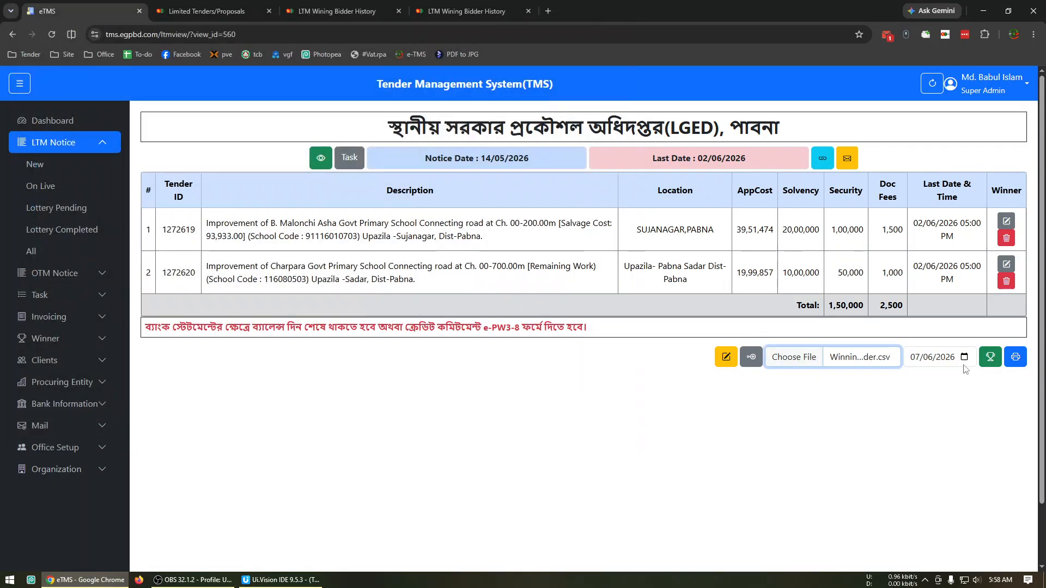
click(991, 364)
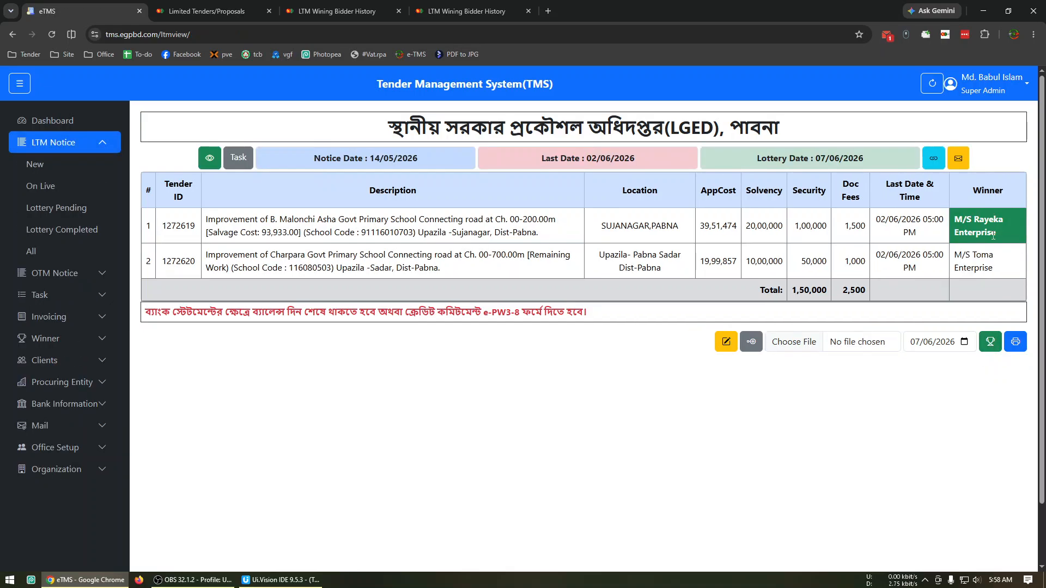
View the client details of Demo Client from the clients list
click(62, 370)
click(90, 300)
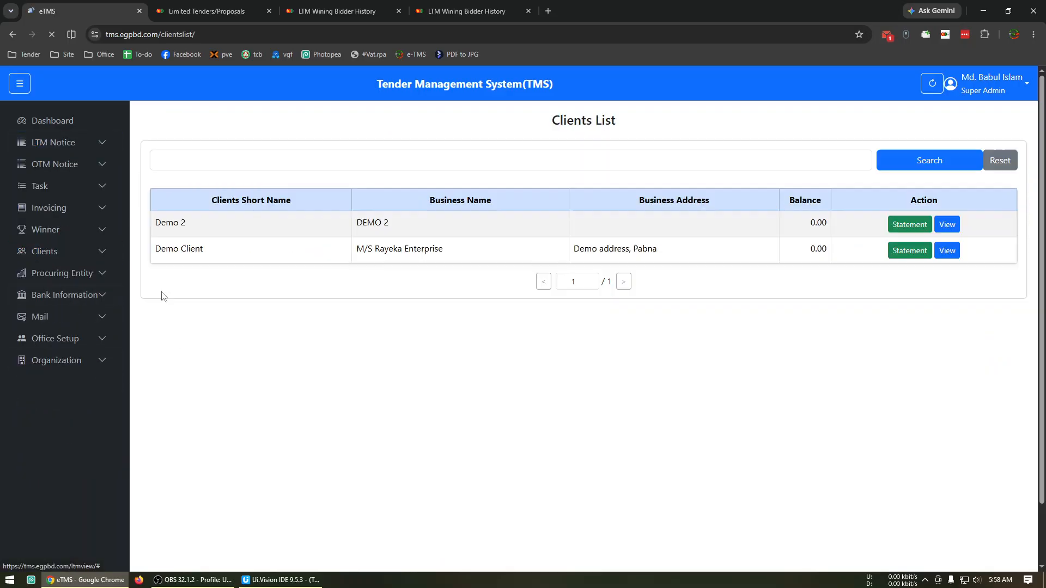
click(950, 256)
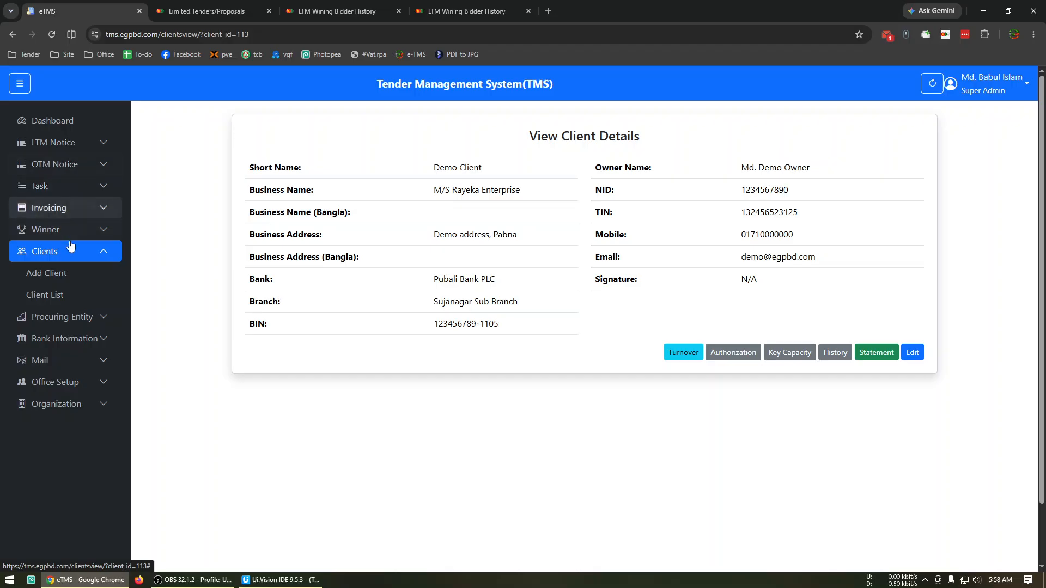
Open the lottery-completed LGED Pabna two-group notice, check its task page and return to the notice
click(87, 158)
click(77, 143)
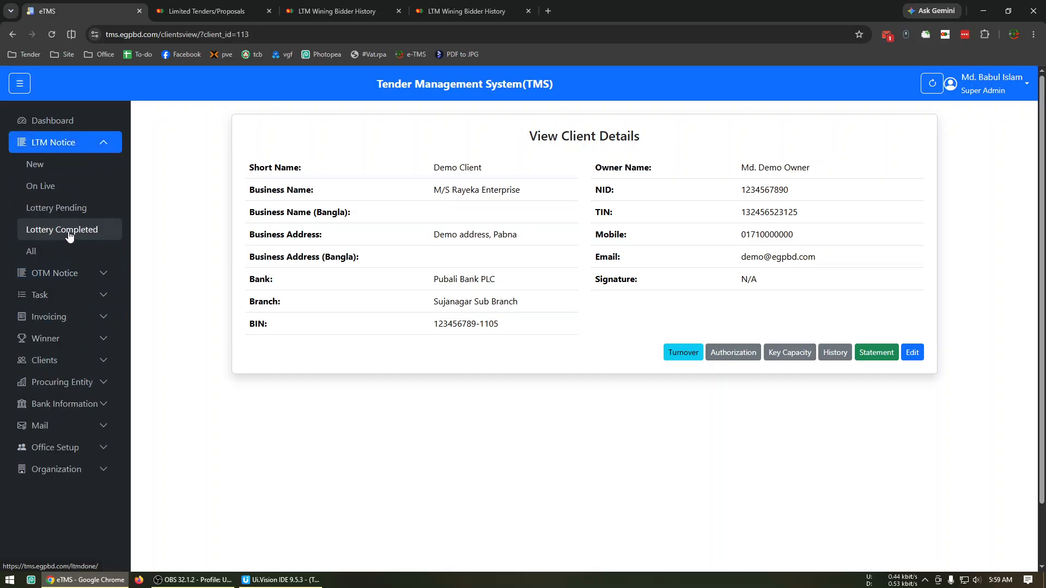
click(68, 234)
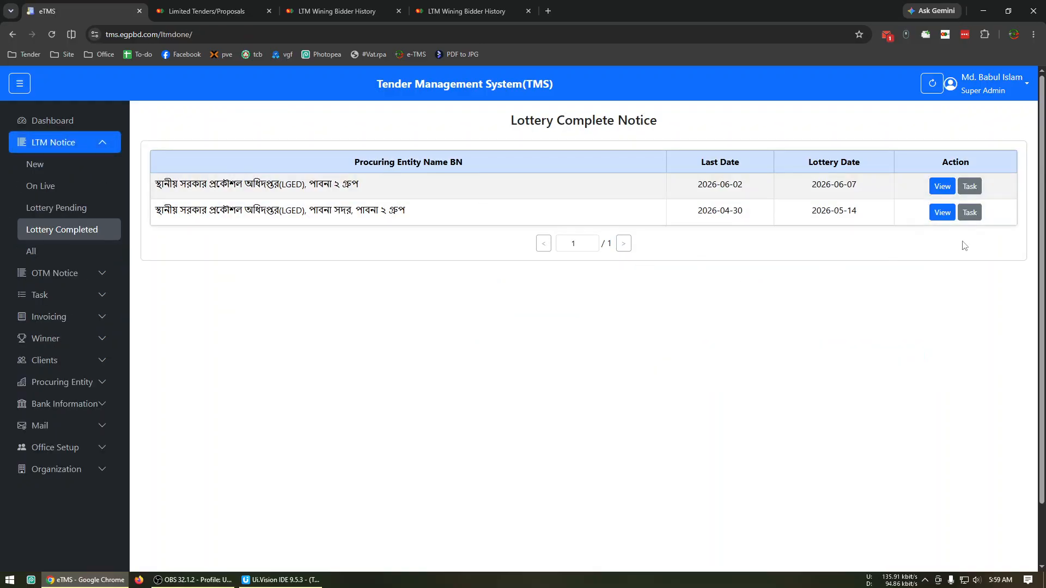
click(942, 186)
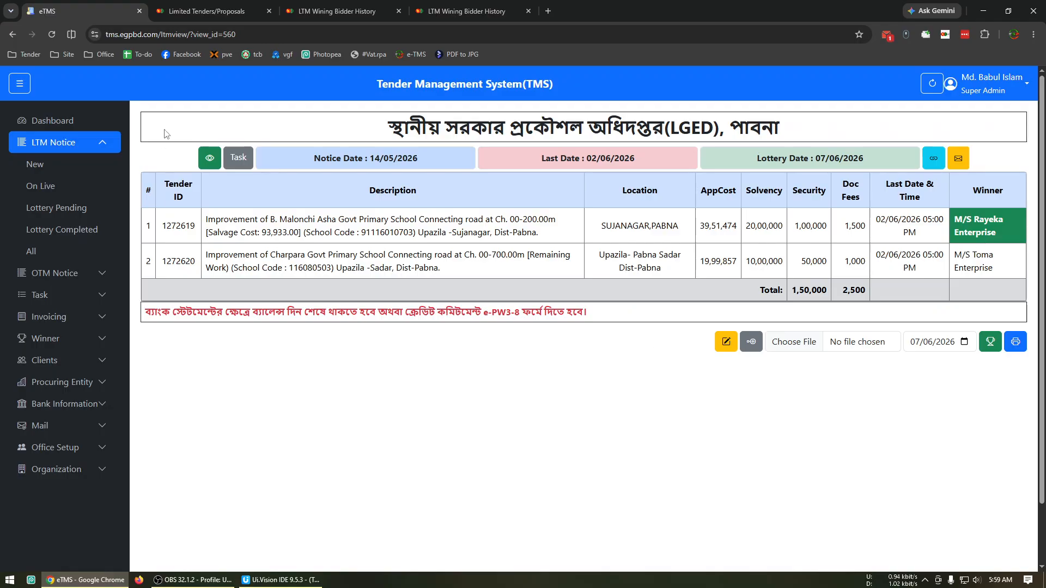
click(229, 159)
click(11, 33)
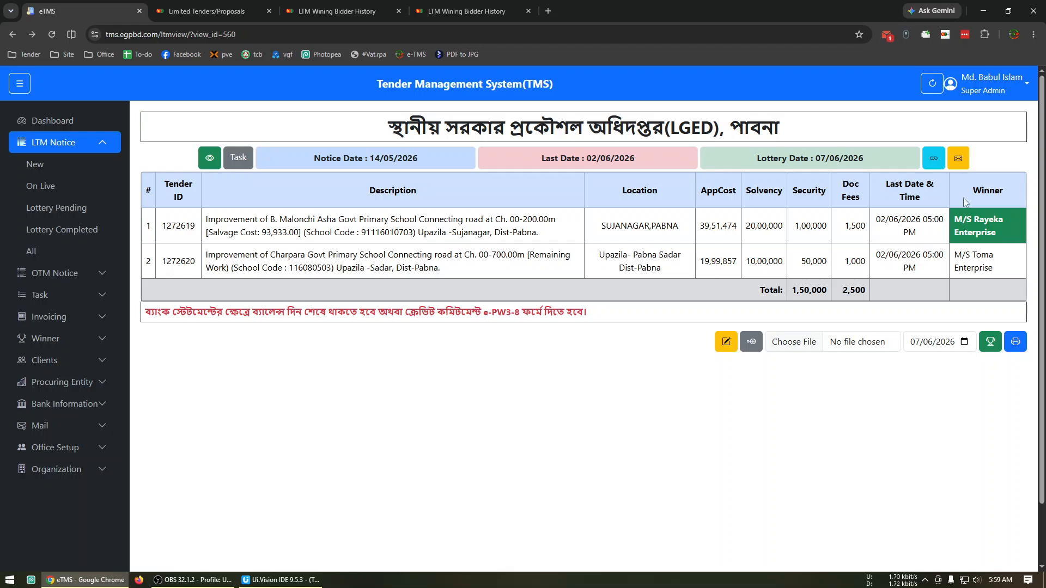
Check the LGED Pabna notice's mail status and view its printable PDF with the winners, closing the PDF again
click(965, 162)
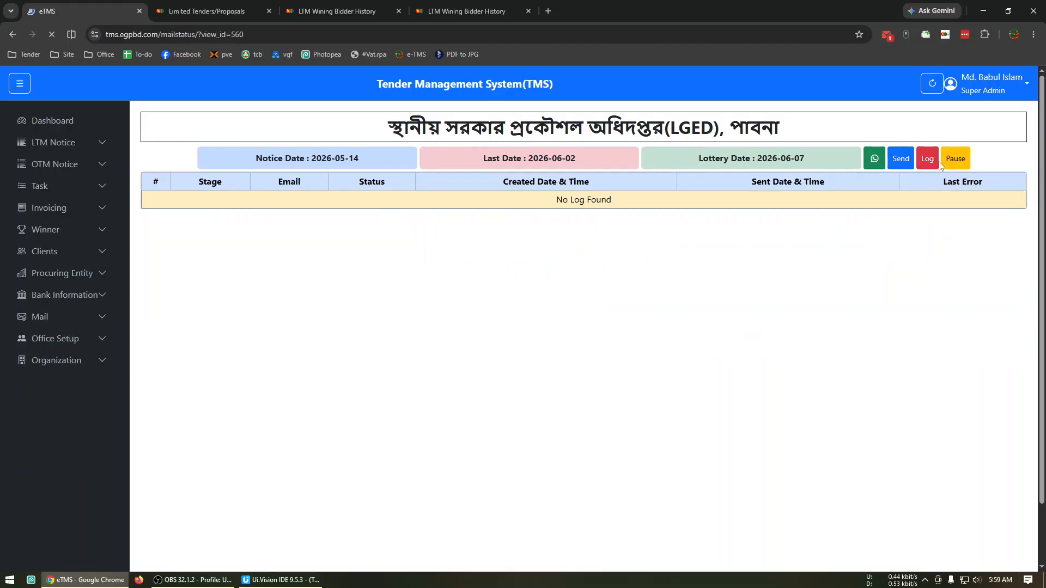
click(10, 35)
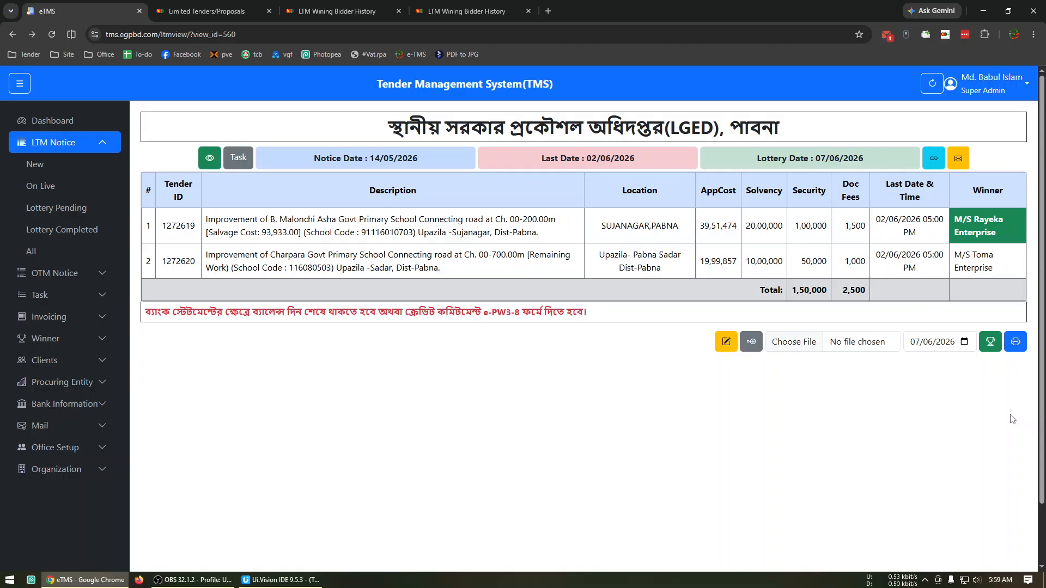
click(1015, 341)
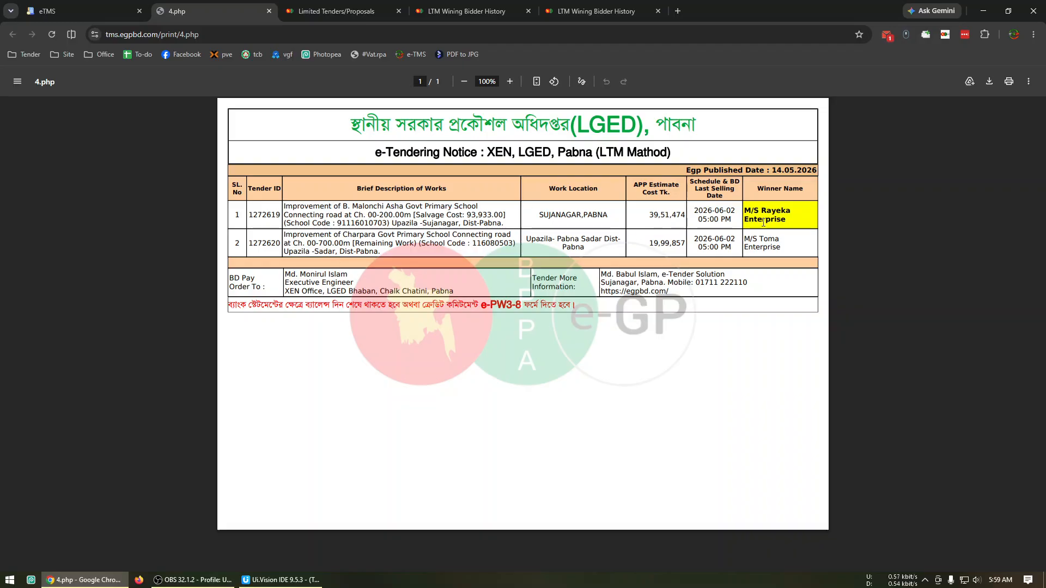
click(268, 11)
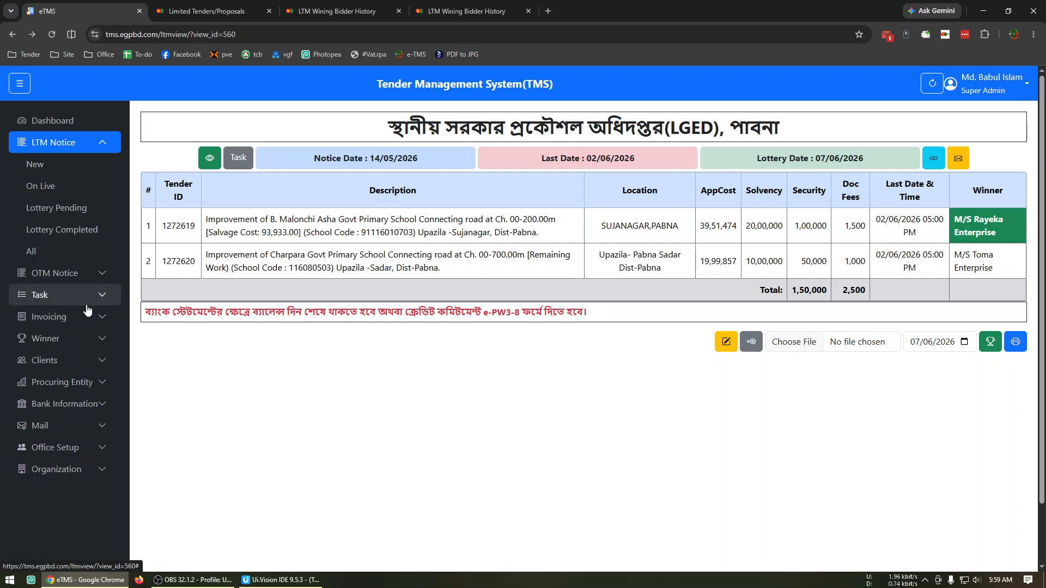
Review the winner records under NOA Pending, NOA Accepted and All Winner
click(65, 338)
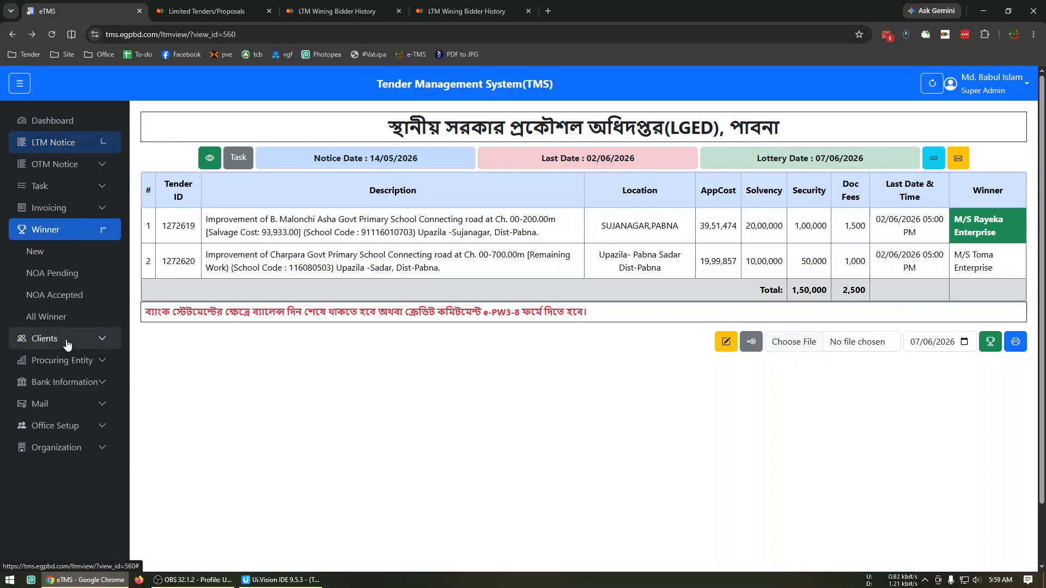
click(76, 274)
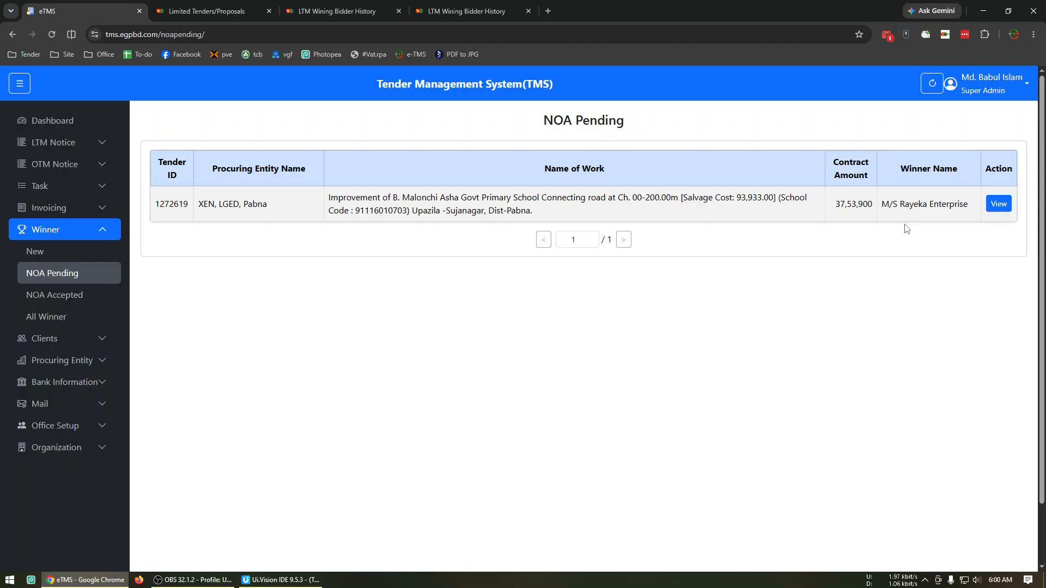
click(58, 297)
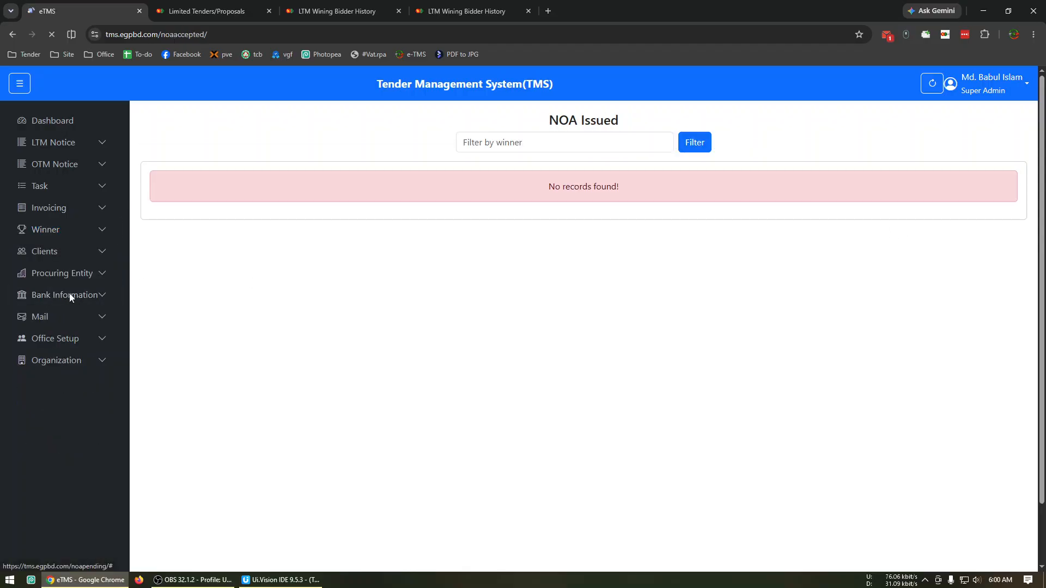
click(71, 333)
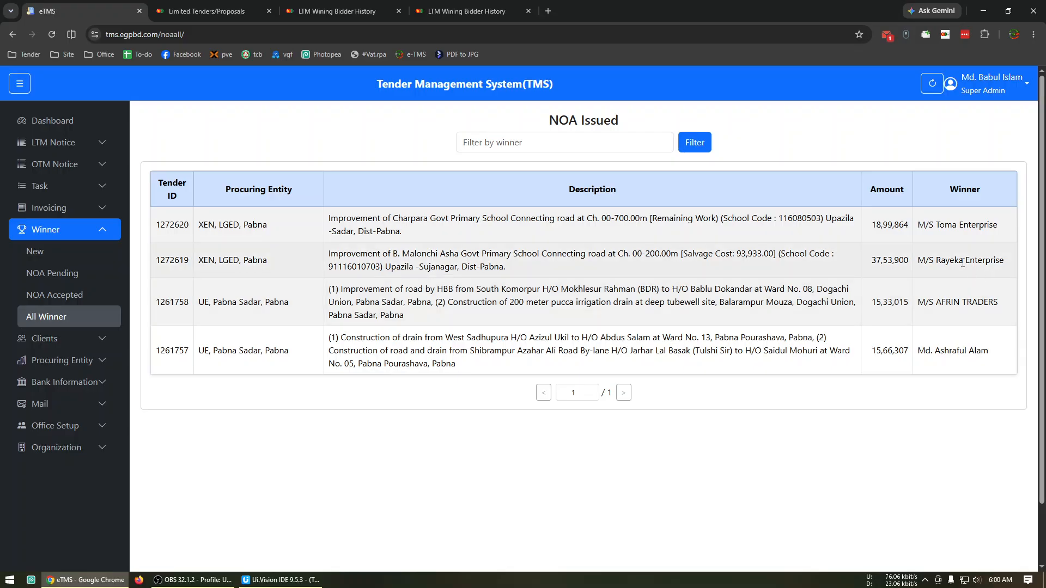
Filter the All Winner list by the winner name Rayeka, copied from the M/S Rayeka Enterprise record
drag(936, 260, 1004, 261)
key(ctrl+c)
click(536, 151)
key(ctrl+v)
double_click(515, 143)
key(BackSpace)
key(BackSpace)
click(707, 145)
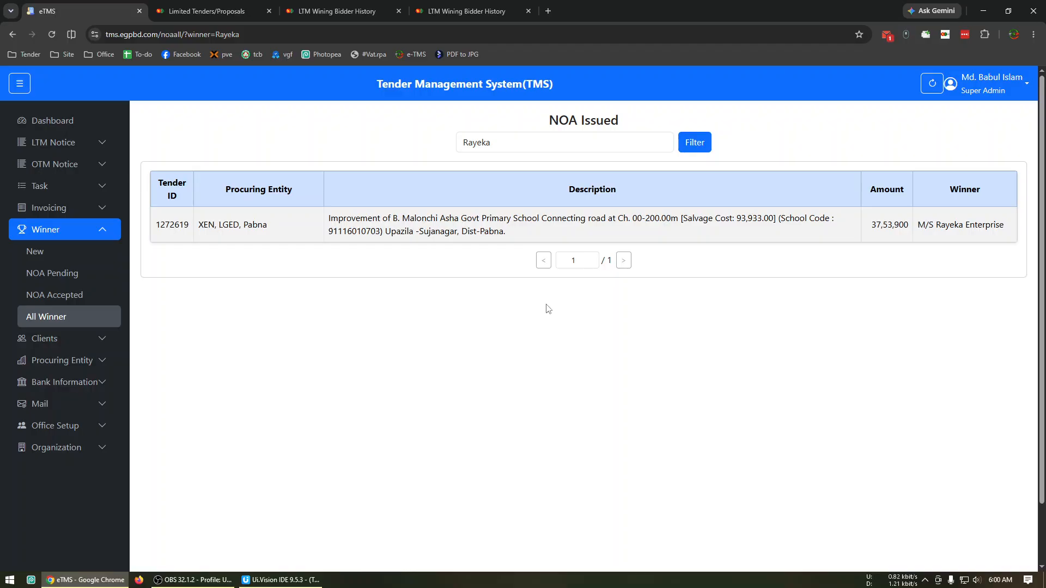
Open M/S Rayeka Enterprise's bank details from NOA Pending, close the two bidder history pages and copy the tender link
click(86, 274)
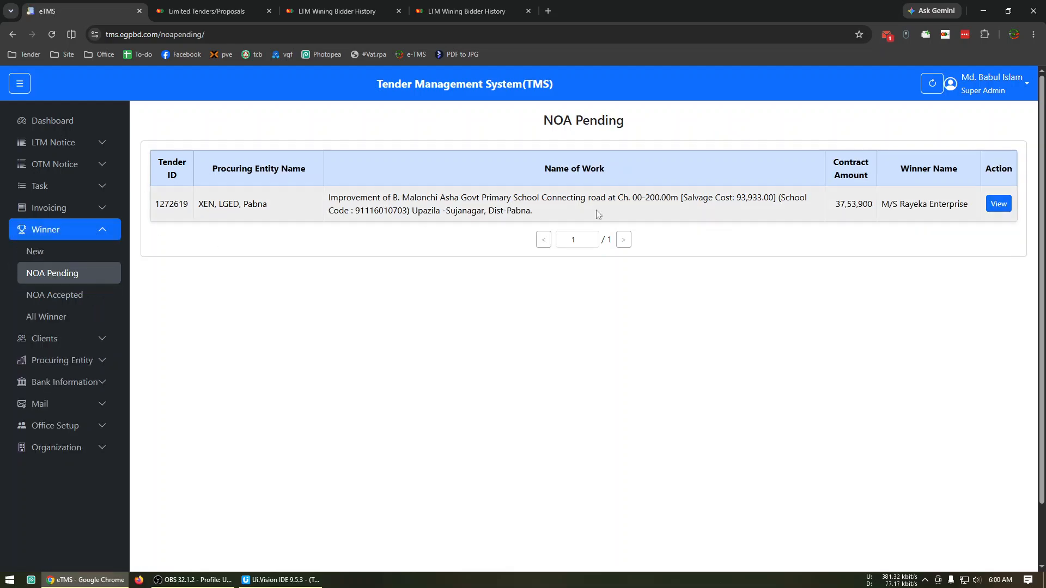
click(992, 205)
click(398, 11)
click(398, 11)
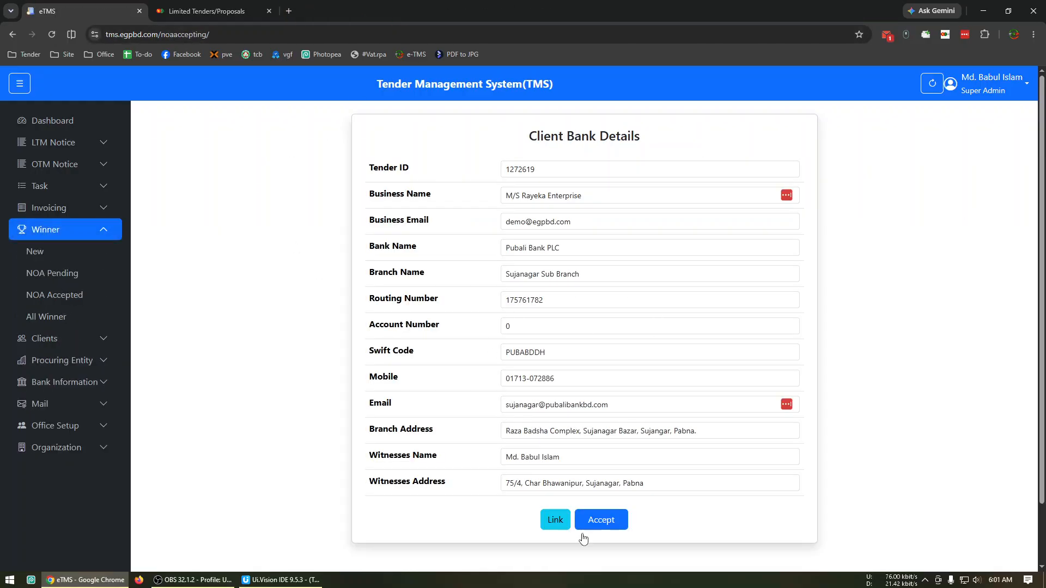
click(555, 520)
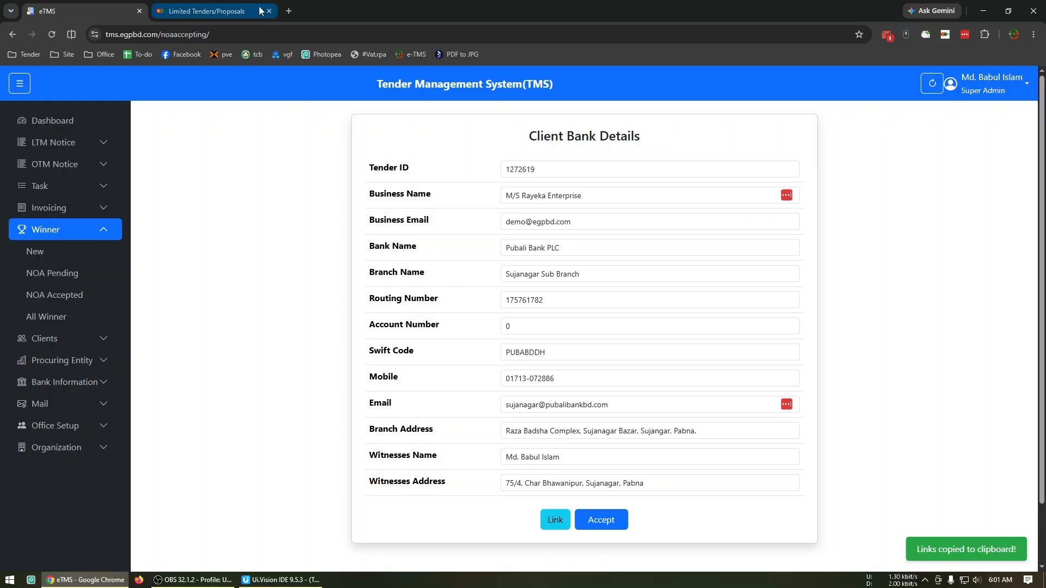
Open the copied tender link in a new browser tab and check the NOA section of the tender's documents
click(285, 11)
key(ctrl+v)
key(Return)
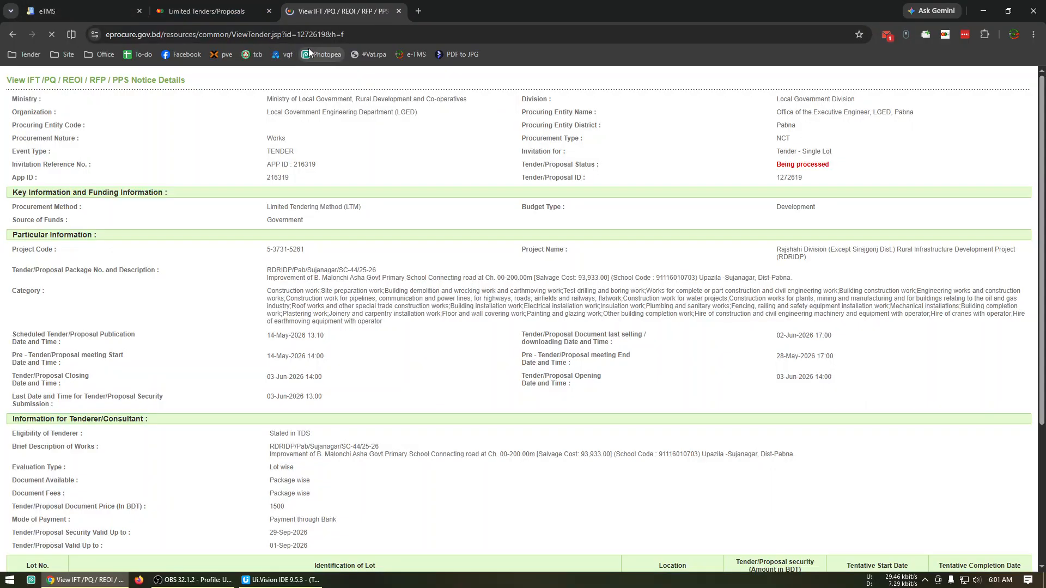
scroll(57, 531, down, 5)
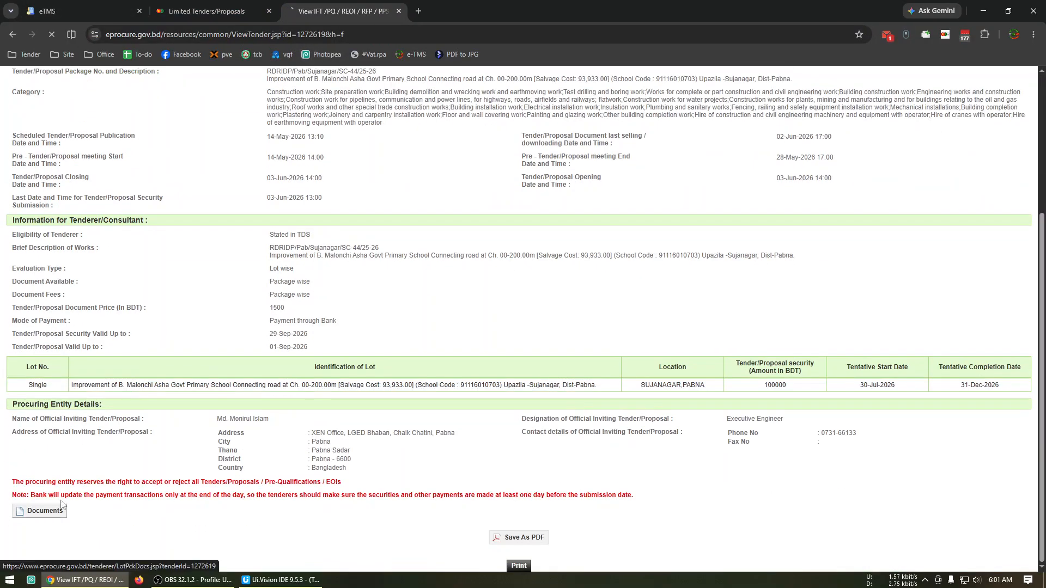
click(58, 511)
click(356, 268)
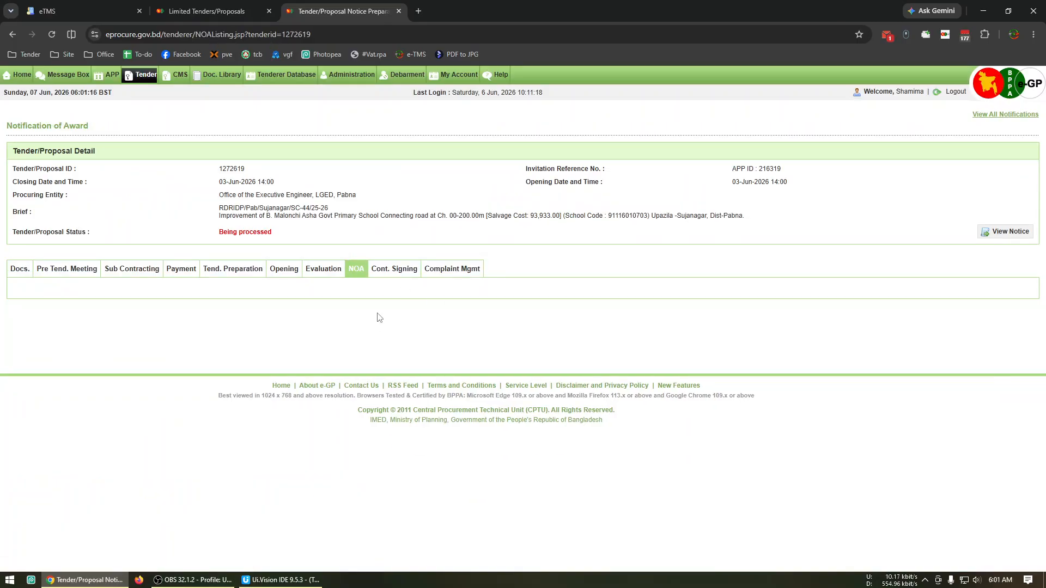
Return to the tender management system, reopen M/S Rayeka Enterprise's pending NOA and accept it
click(65, 5)
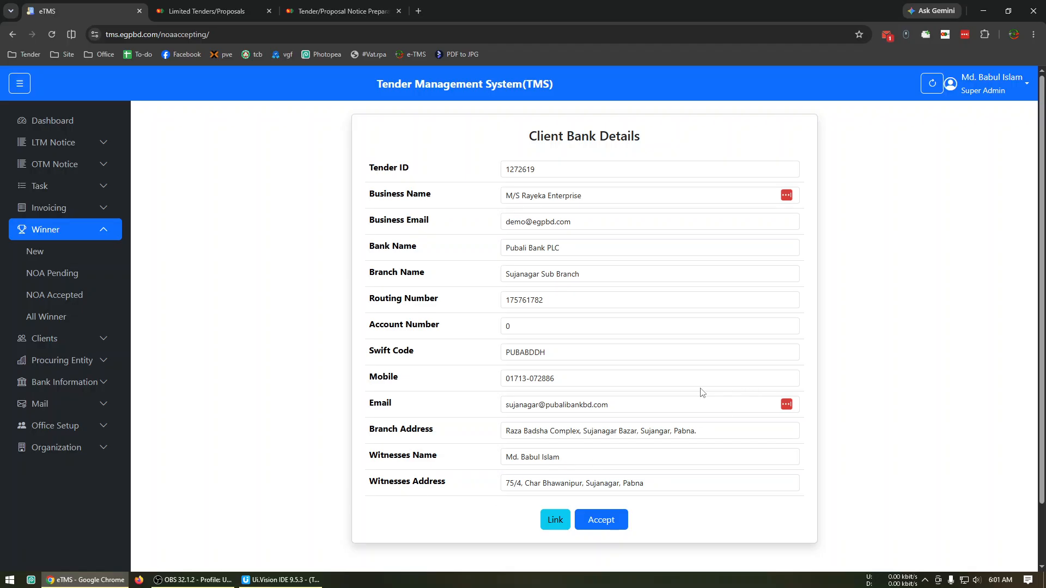
click(7, 36)
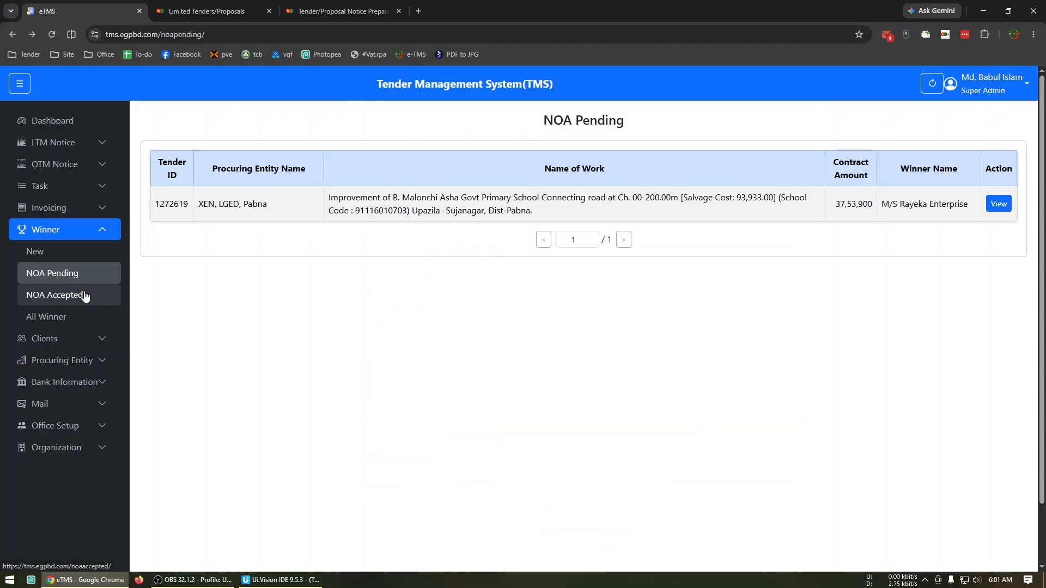
click(999, 204)
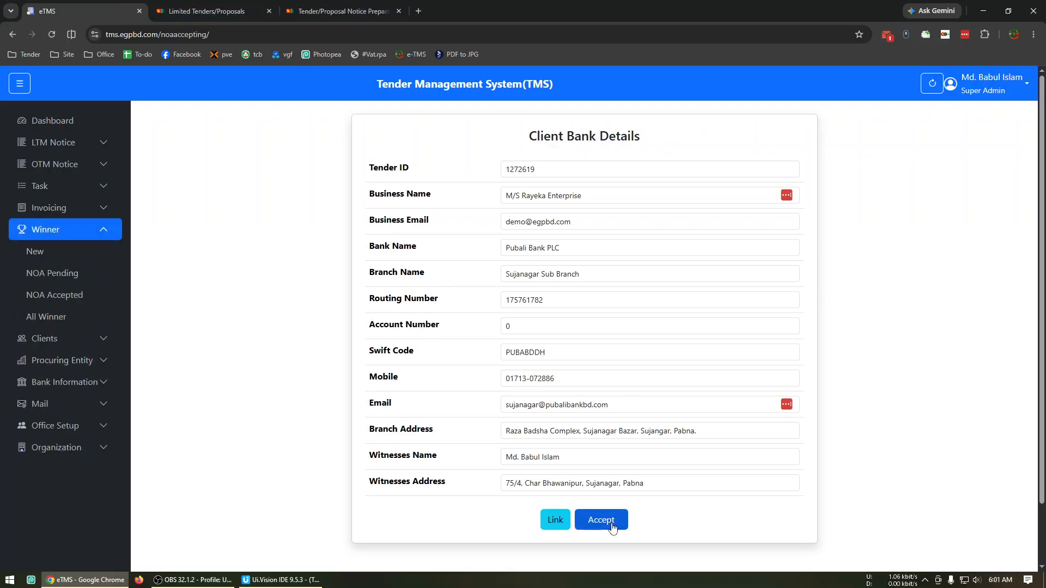
click(612, 526)
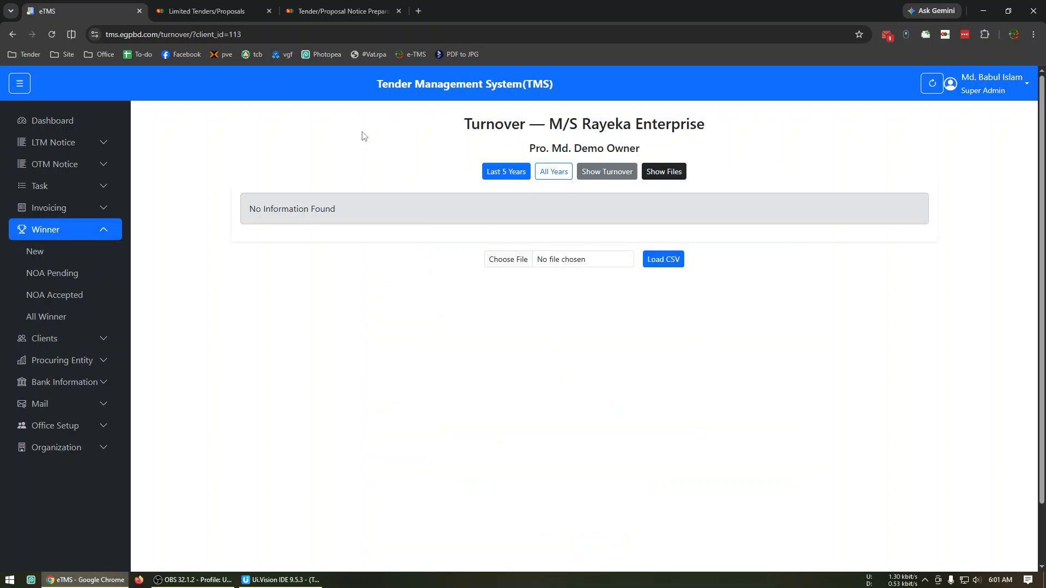
Examine the Tender bookmark folder's entries on the e-GP award page and return to the Rayeka turnover page
click(346, 7)
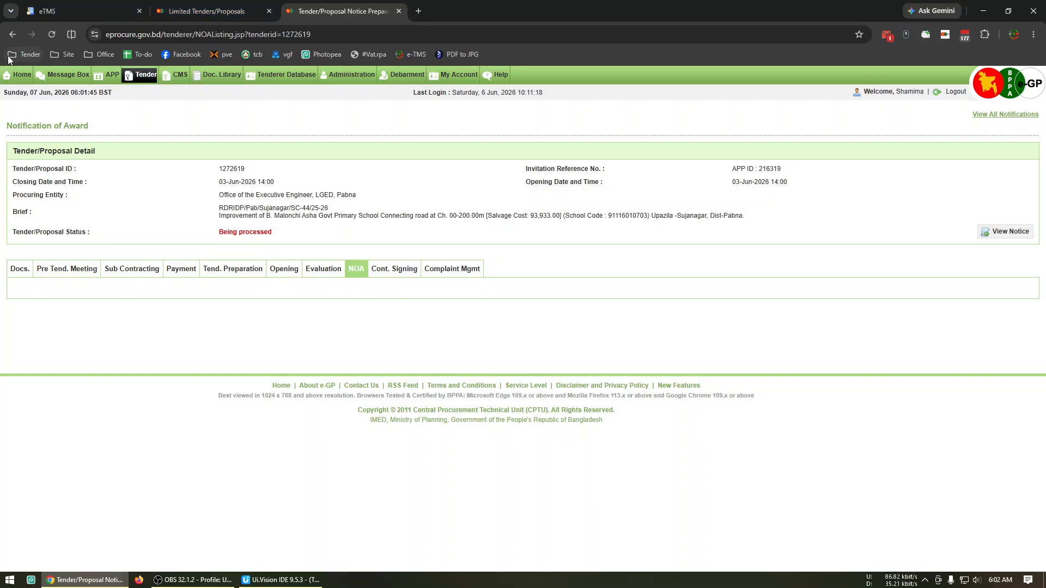
click(24, 54)
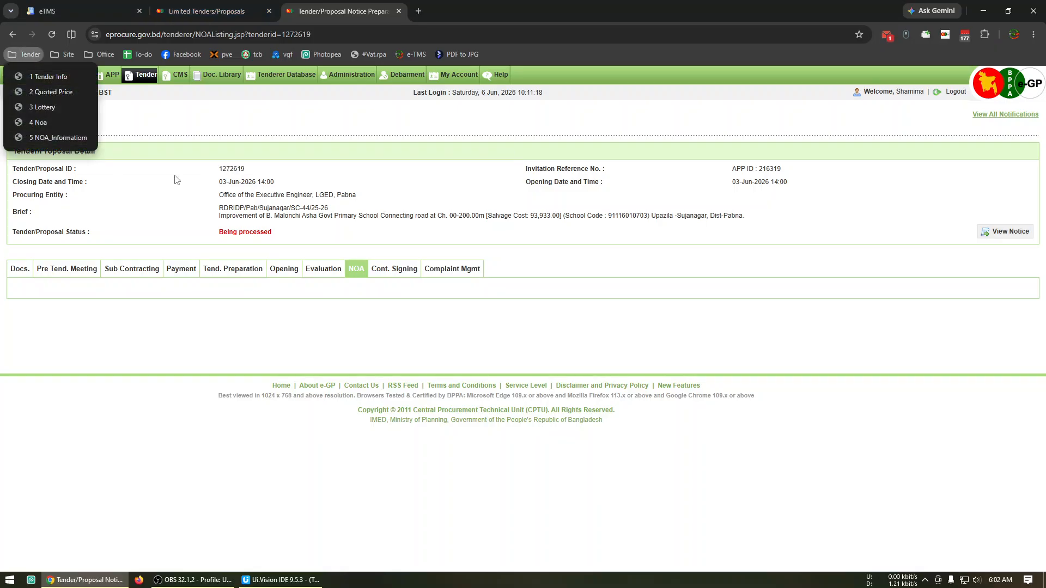
click(29, 5)
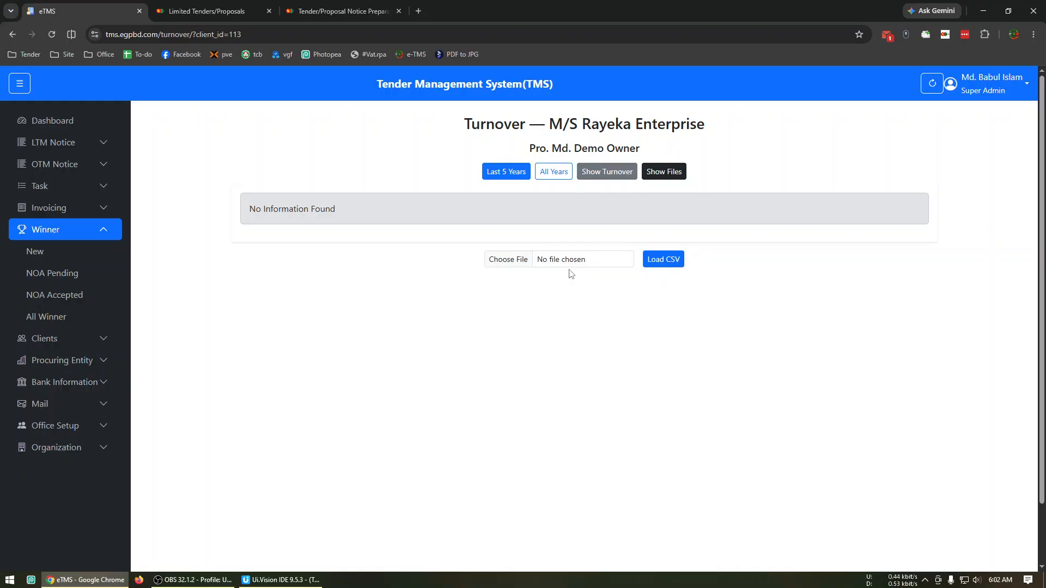
Check M/S Rayeka Enterprise's turnover for the last 5 years and all years, view its printable turnover and close that page
click(497, 173)
click(542, 175)
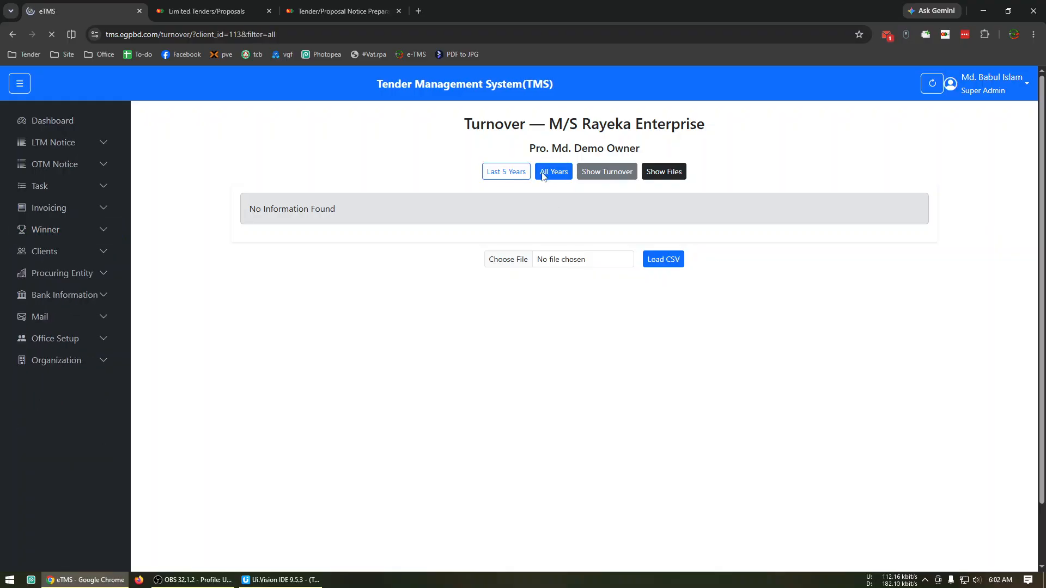
click(602, 176)
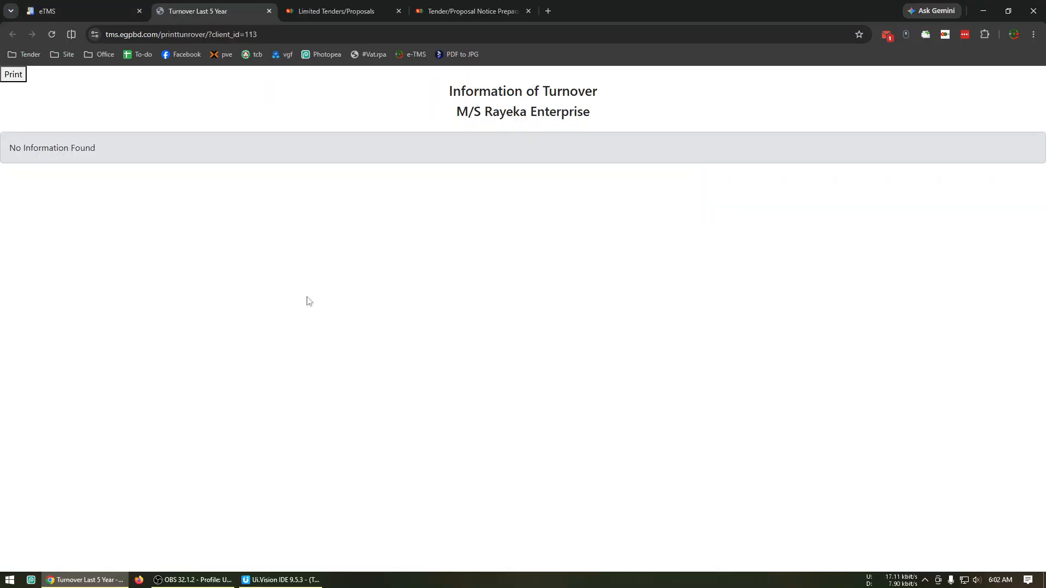
click(269, 10)
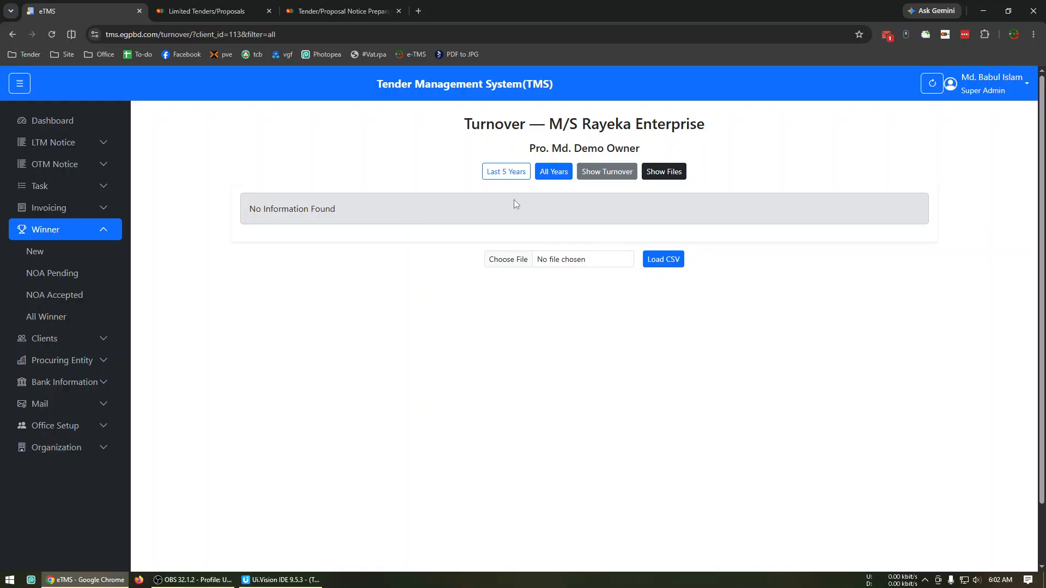
Look over the Procuring Entity options, the bank list and the form for adding a new bank
click(104, 232)
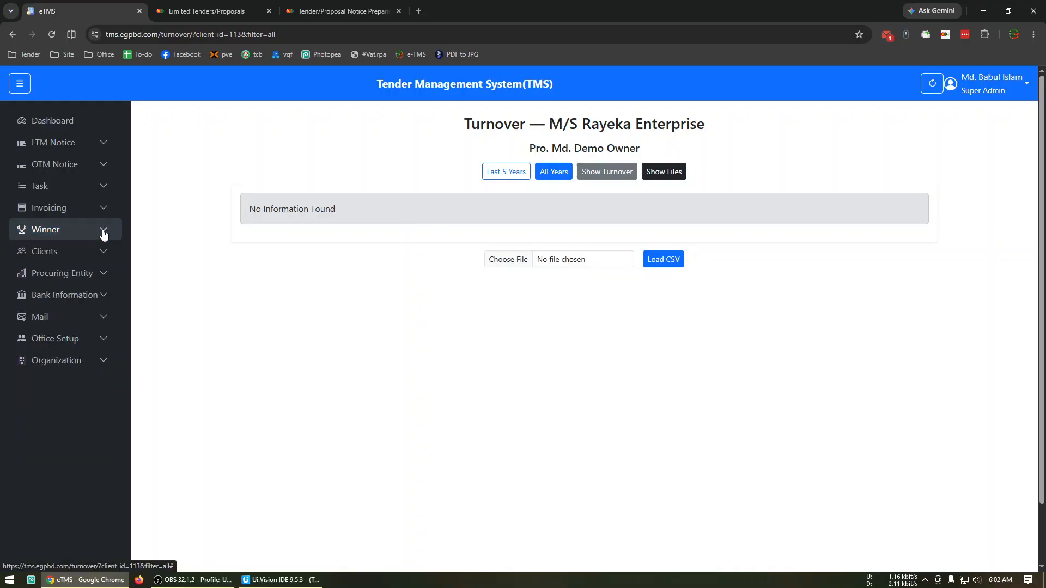
click(108, 272)
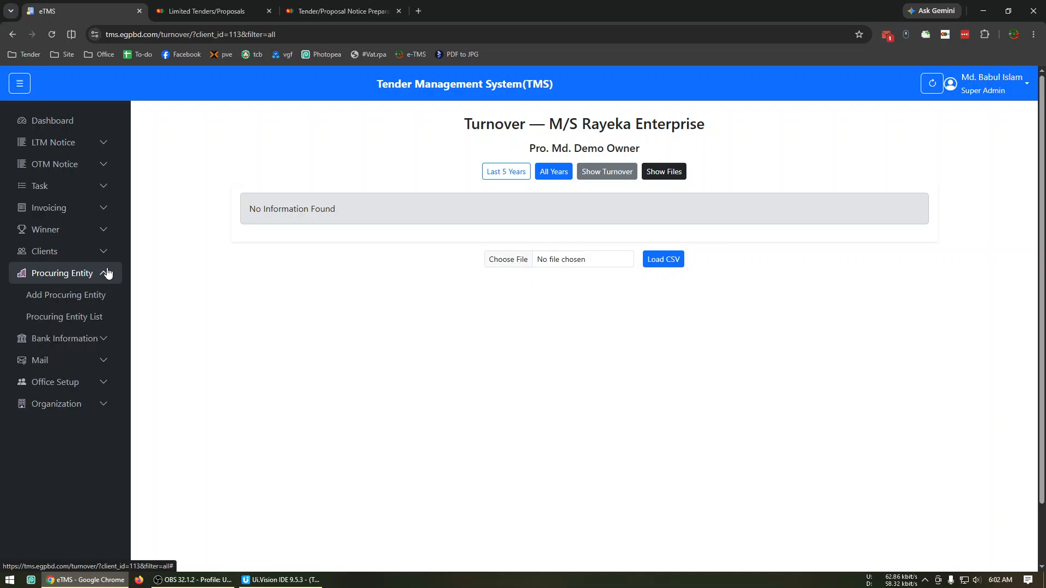
click(100, 339)
click(92, 340)
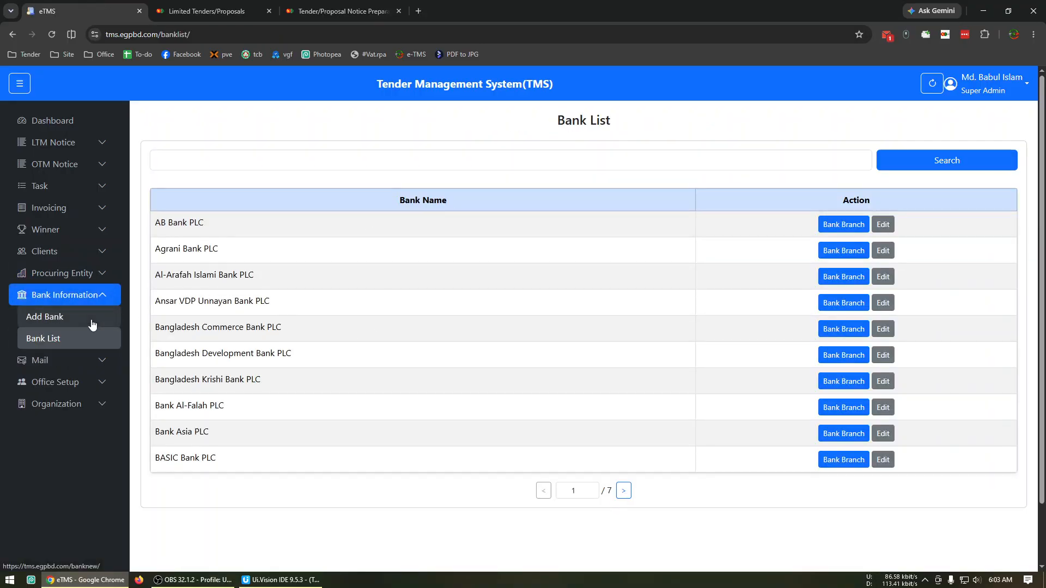
click(94, 320)
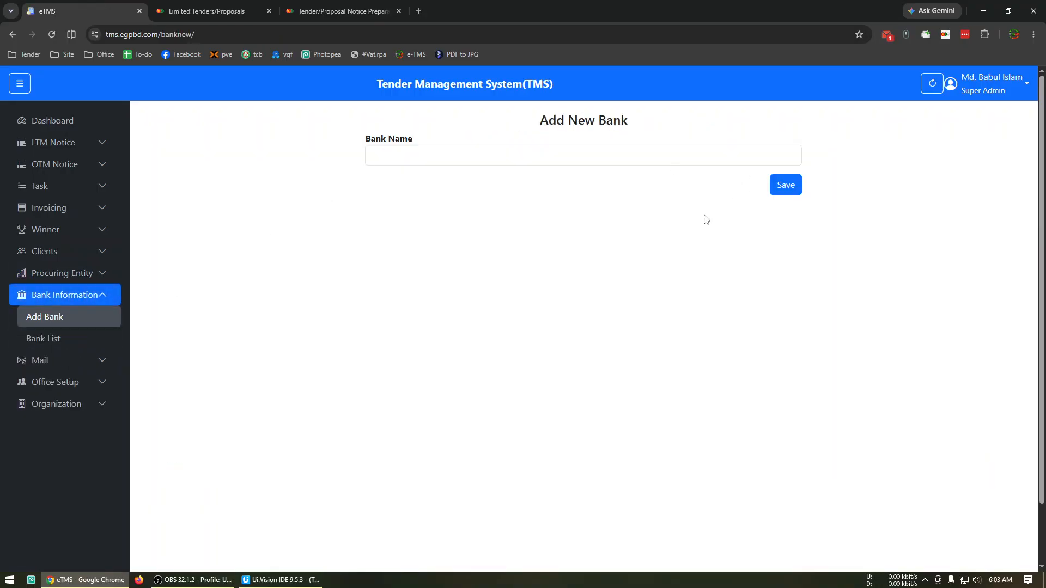
Return to the bank list and view AB Bank PLC's branch page
click(33, 338)
scroll(641, 302, down, 2)
scroll(641, 302, up, 2)
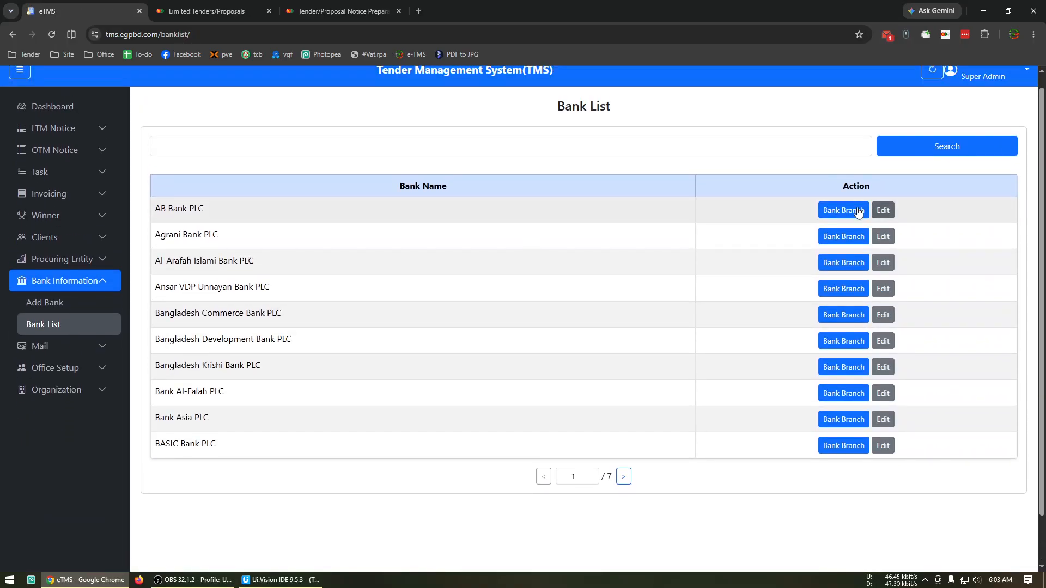
click(847, 223)
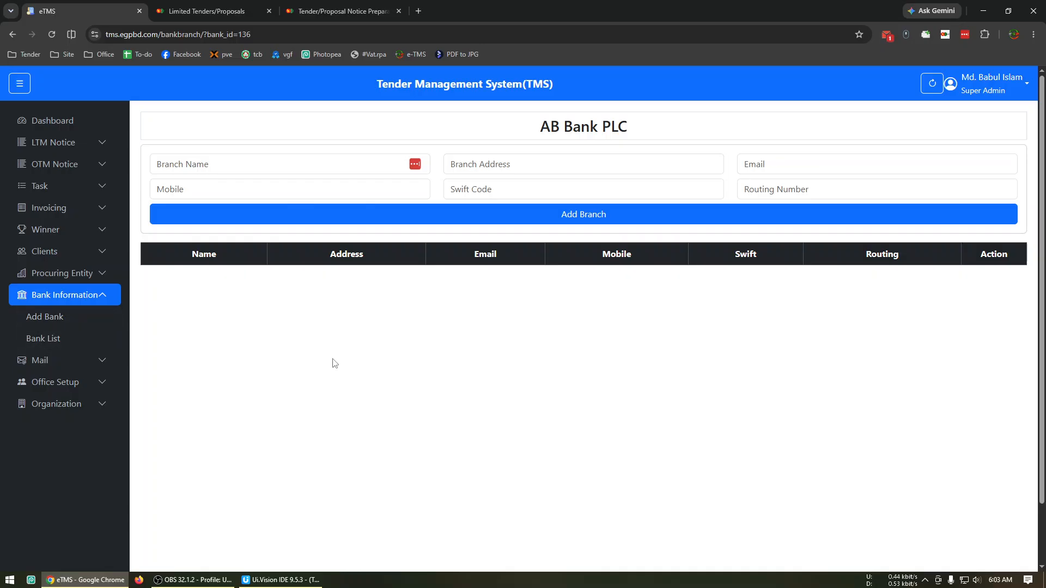
View the mailing list of e-mail addresses
click(85, 361)
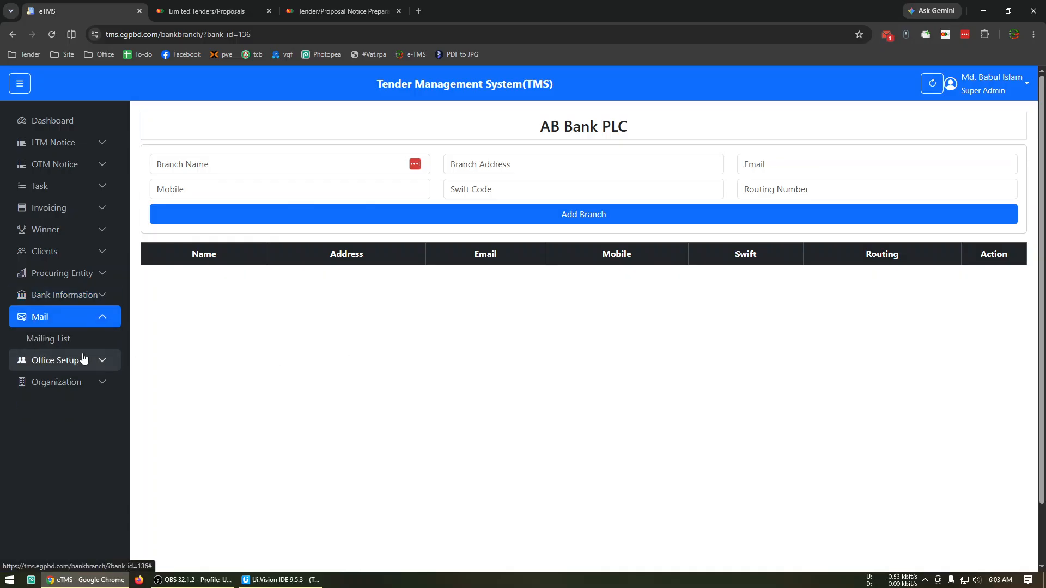
click(87, 343)
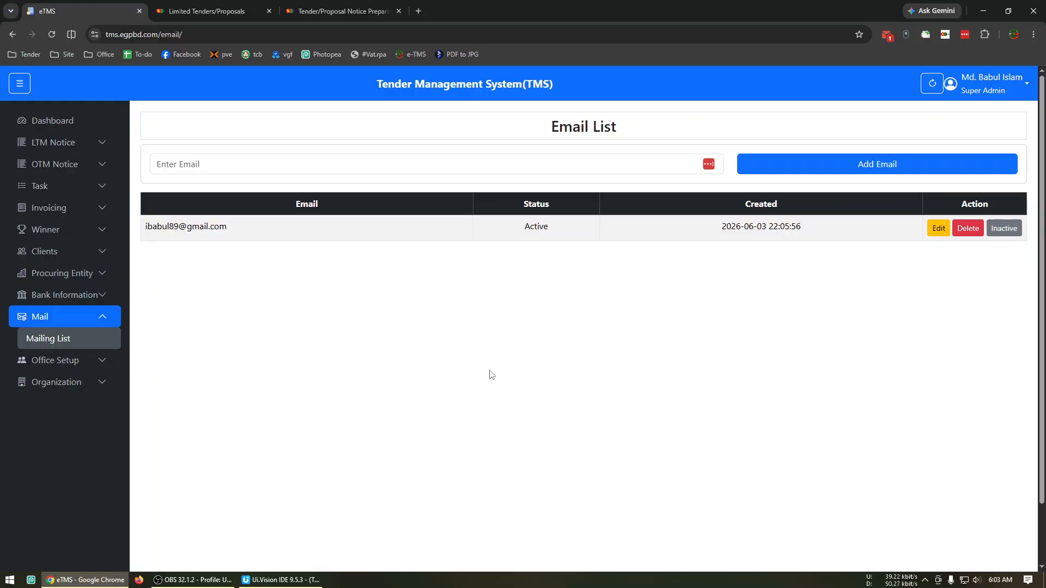
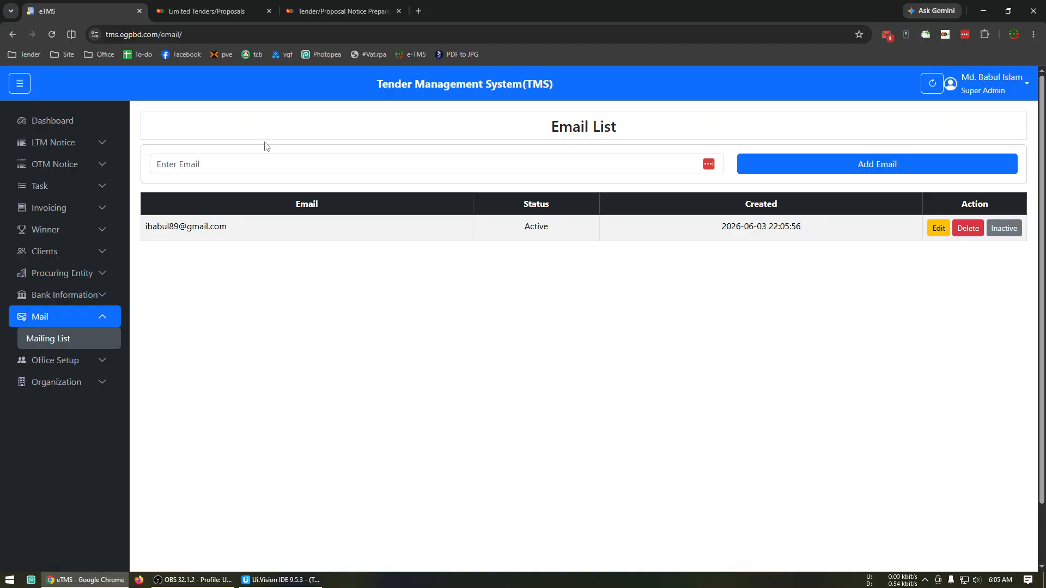
Start a new winner NOA entry and choose tender 1222552 as its tender ID
click(87, 318)
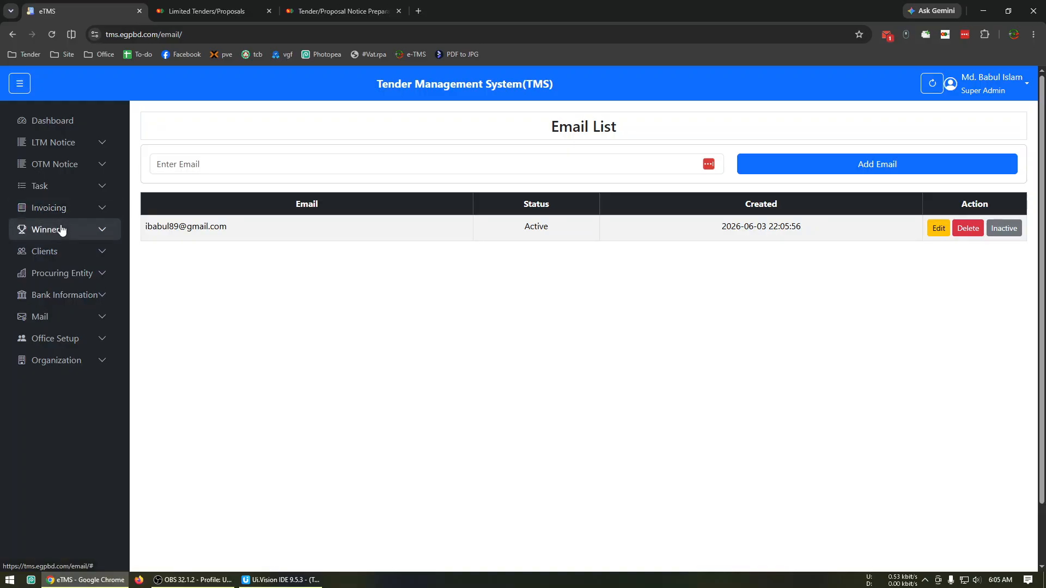
click(62, 229)
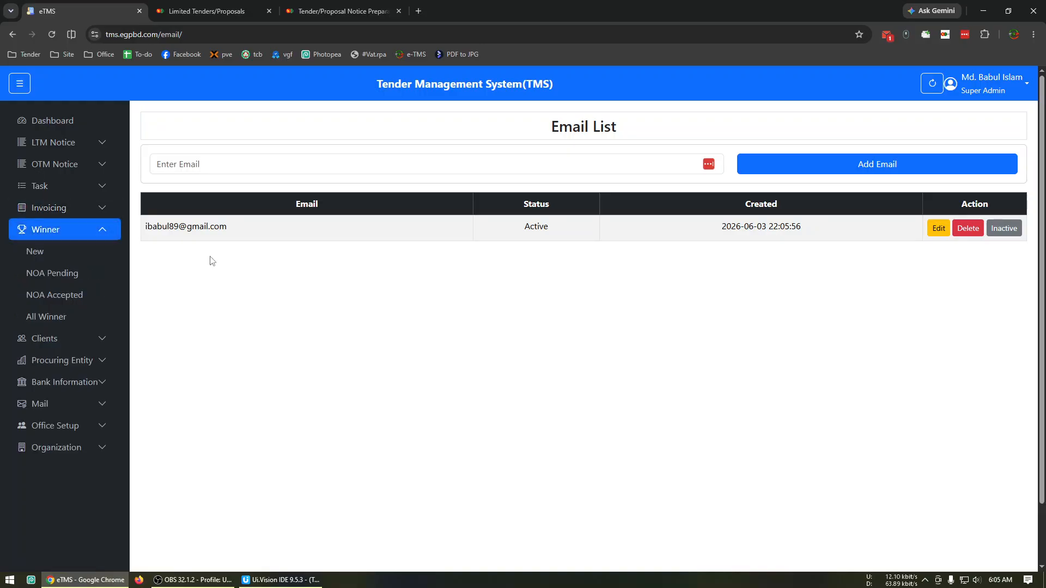
click(78, 260)
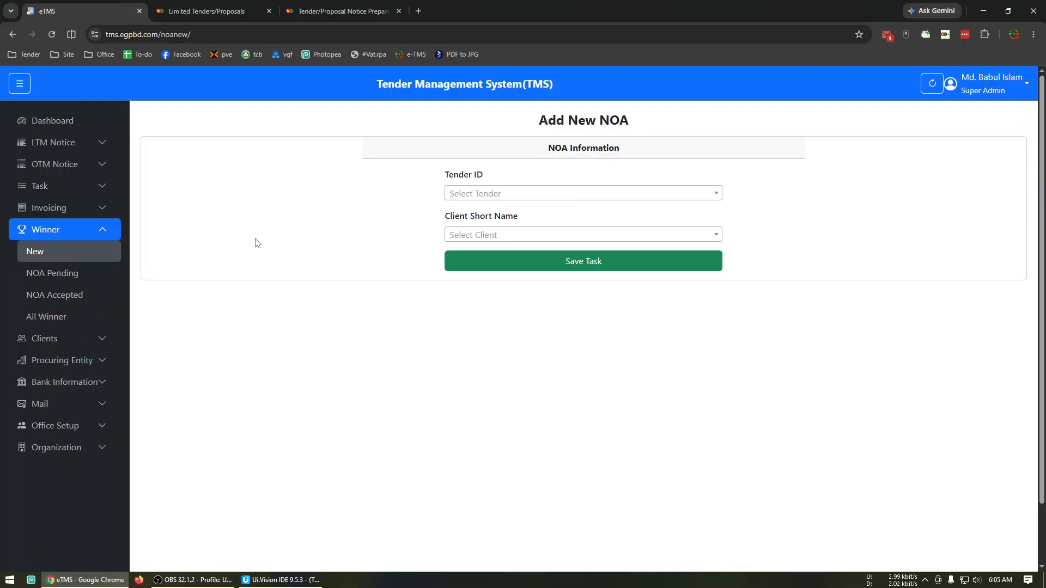
click(463, 195)
scroll(457, 212, down, 1)
scroll(493, 228, down, 10)
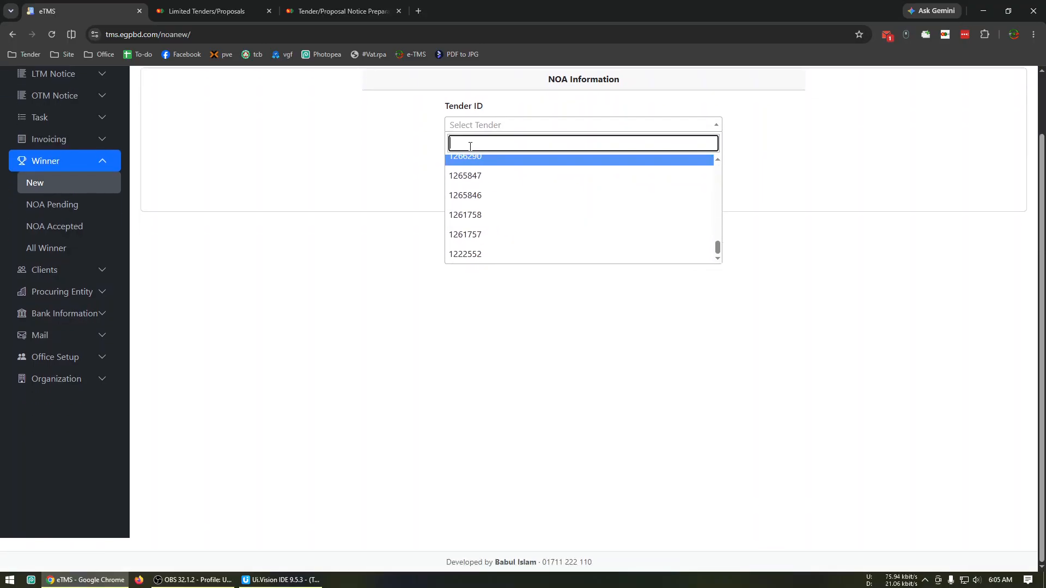
text(124)
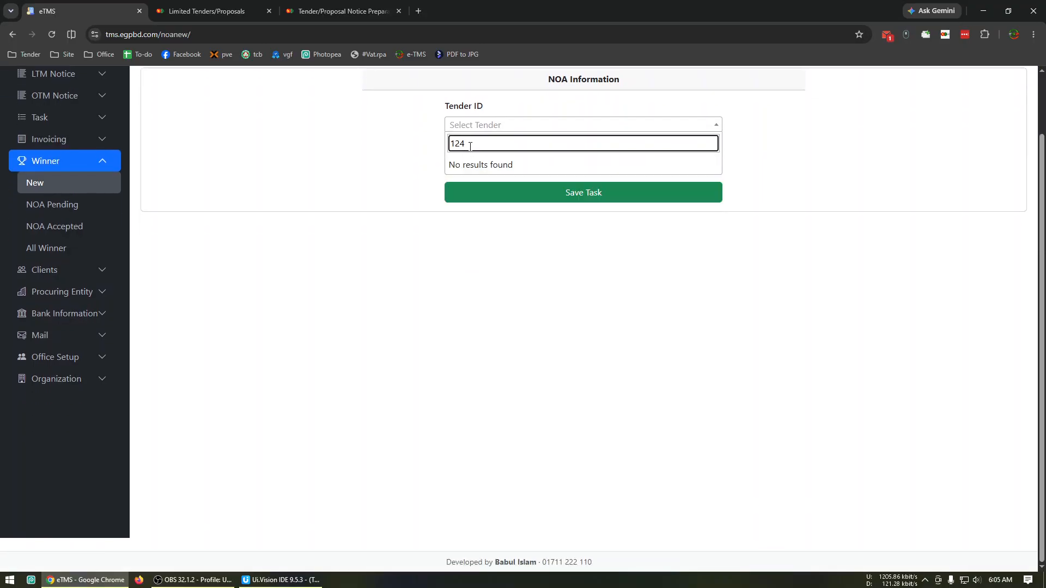
key(BackSpace)
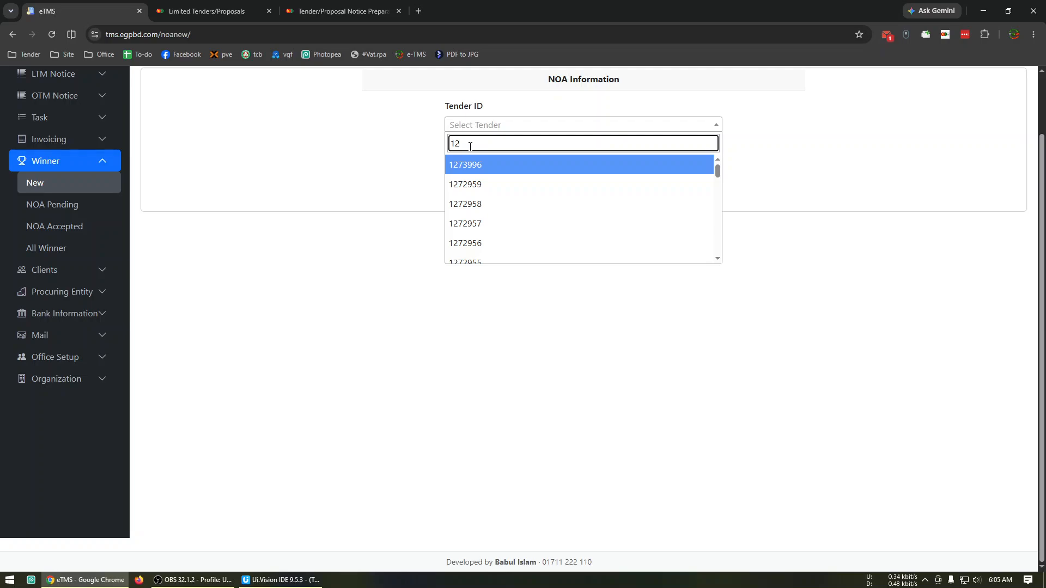
text(2)
click(500, 171)
Assign Demo Client as the NOA's client and save the entry
click(496, 168)
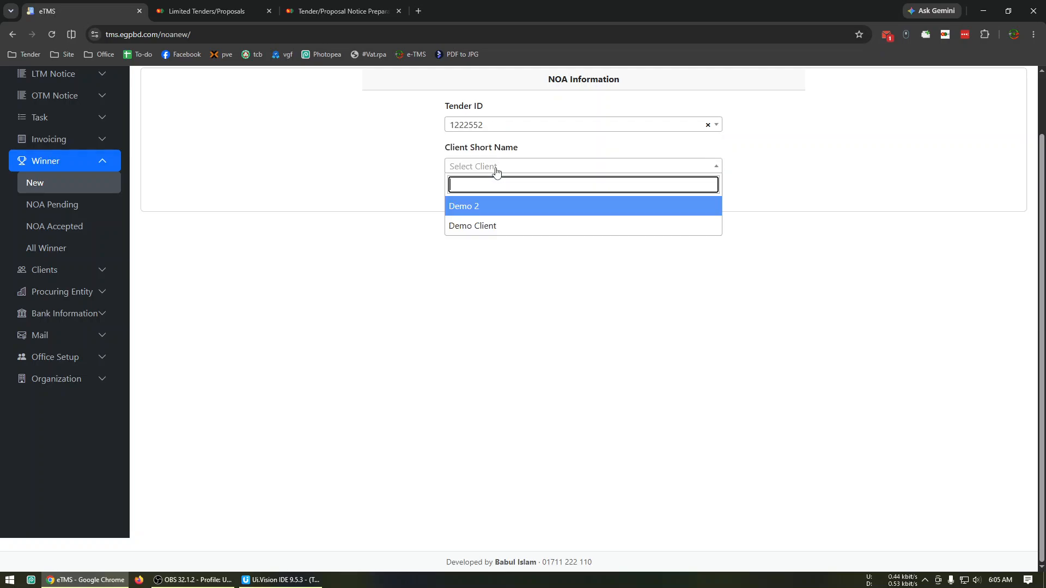
click(478, 226)
click(600, 200)
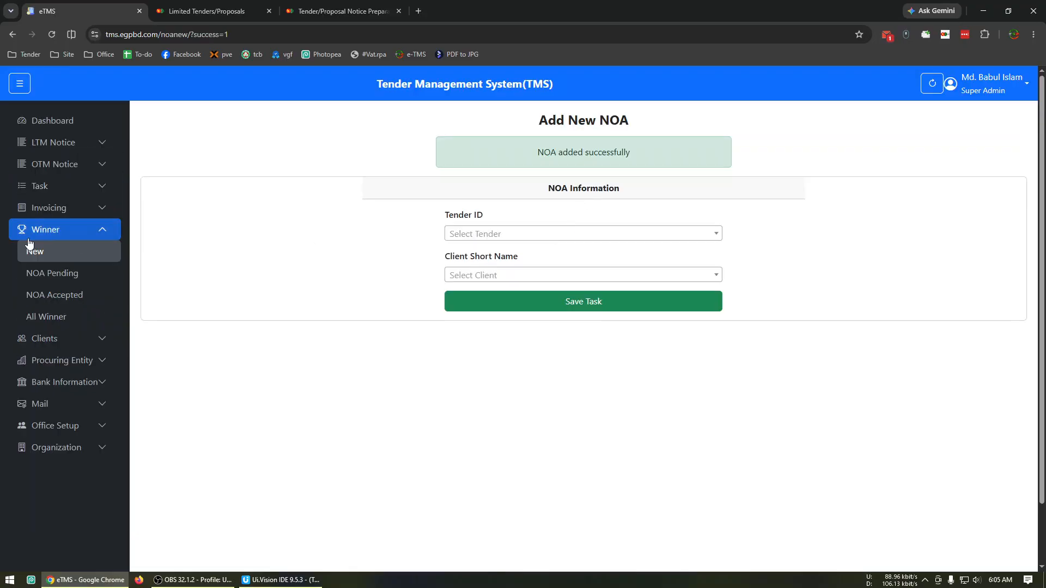
Look over the pending and accepted NOA lists and the dashboard's 12-month financial summary
click(60, 275)
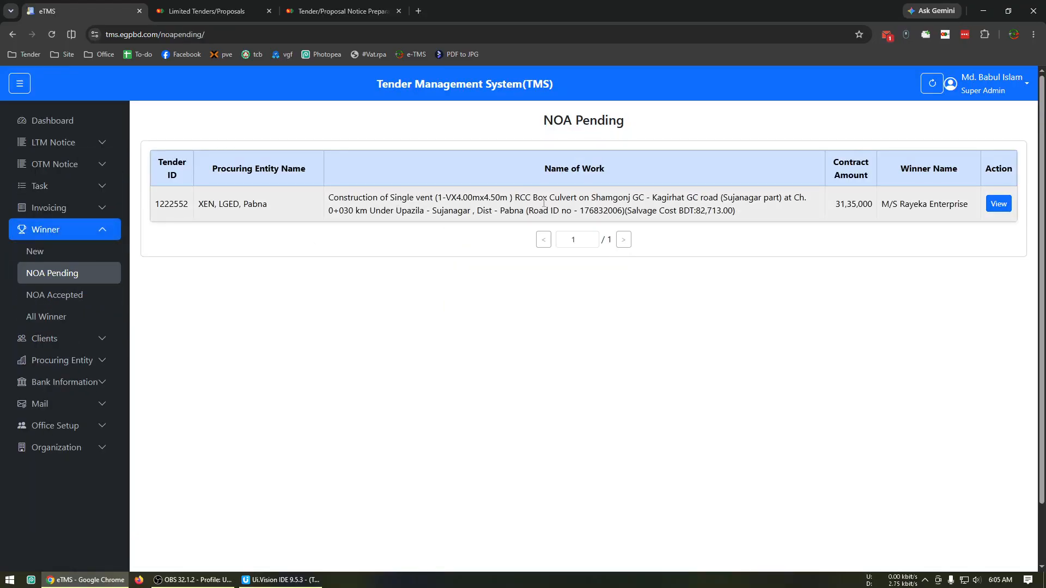
click(60, 295)
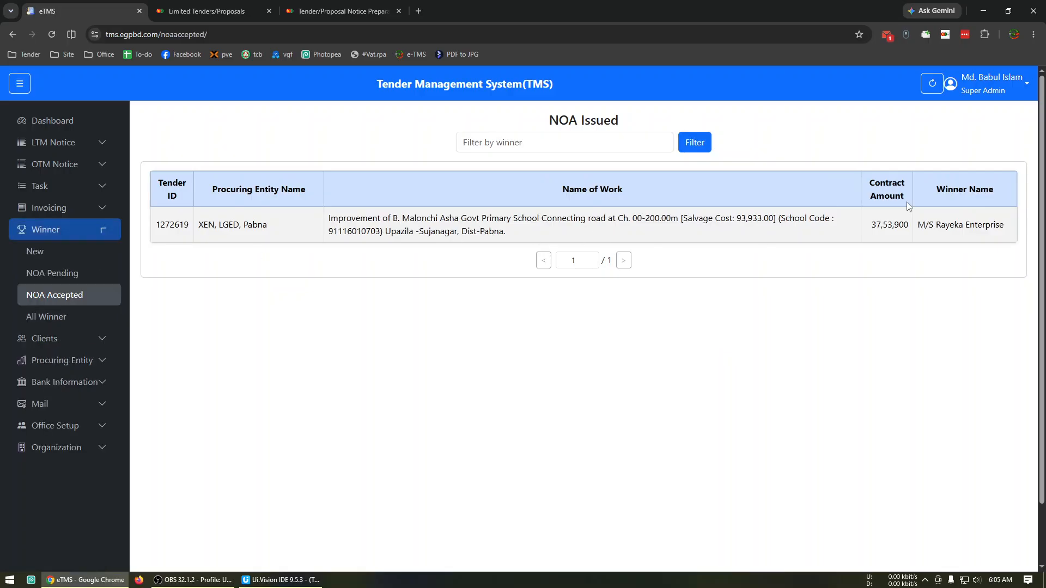
click(93, 280)
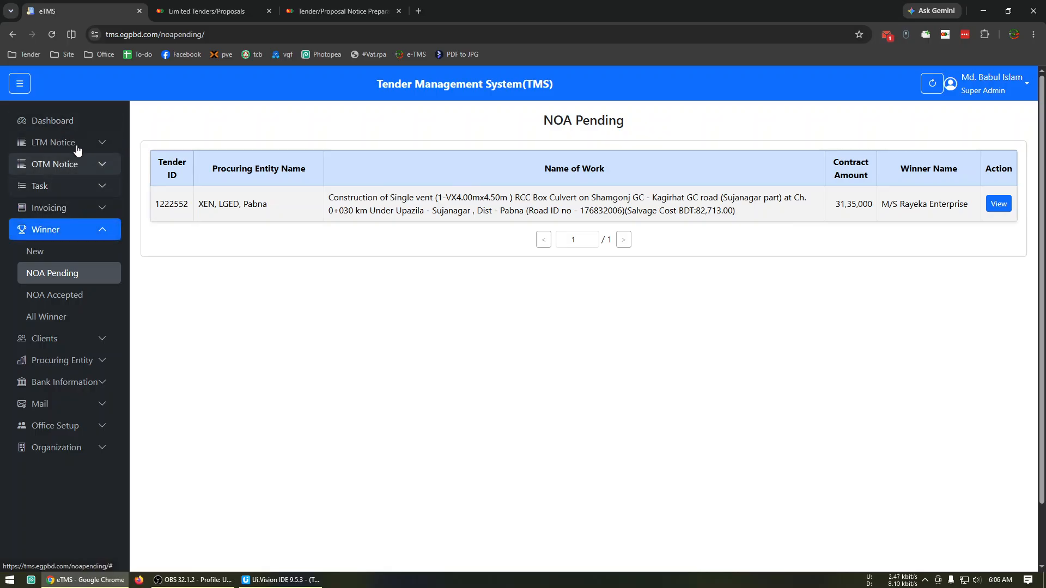
click(69, 123)
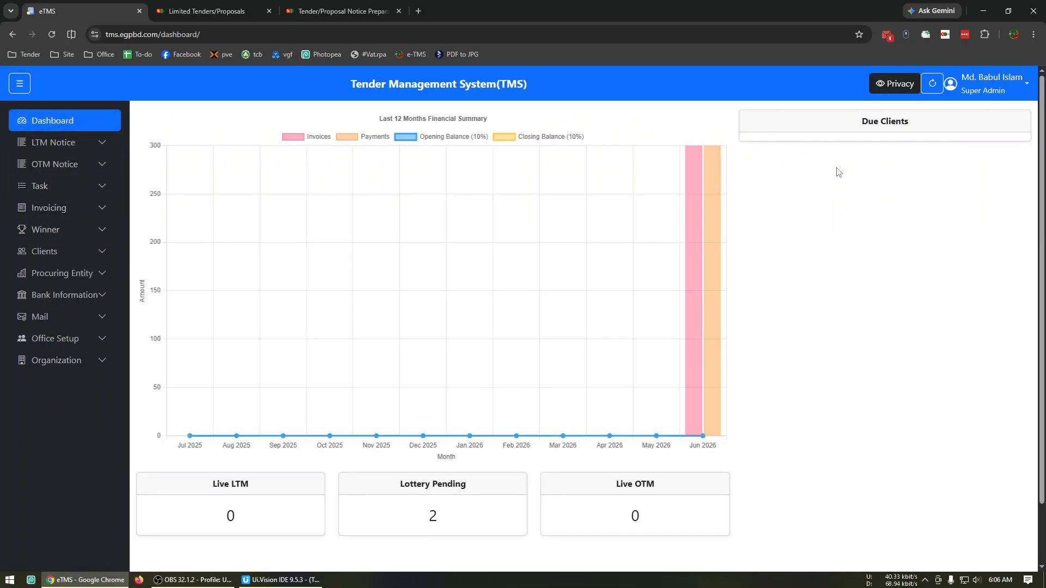
mouse_move(699, 340)
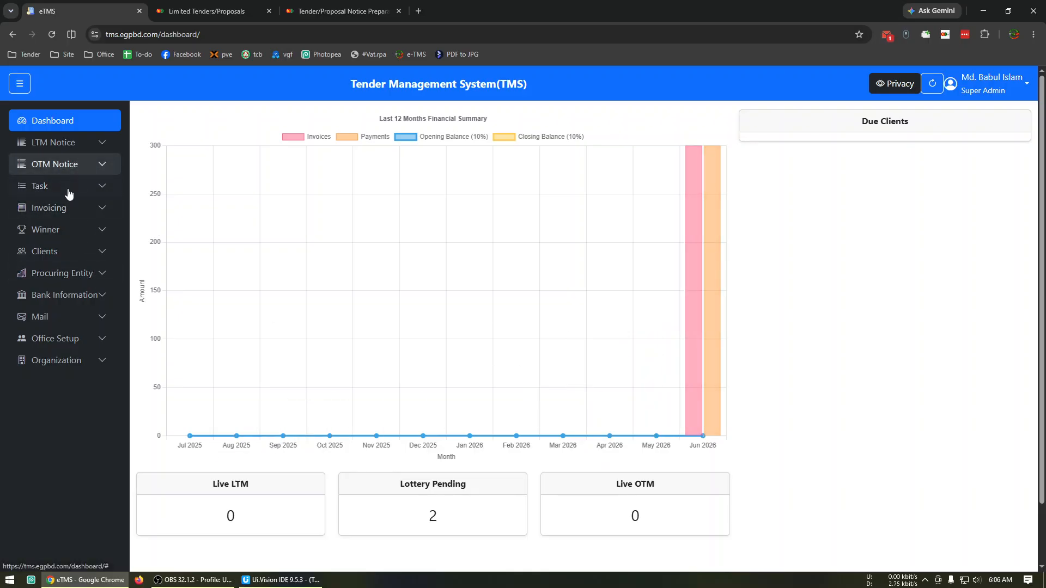
From Demo Client's statement, edit the XEN, LGED, Pabna invoice, setting its rate to 200, and update it
click(72, 249)
click(64, 303)
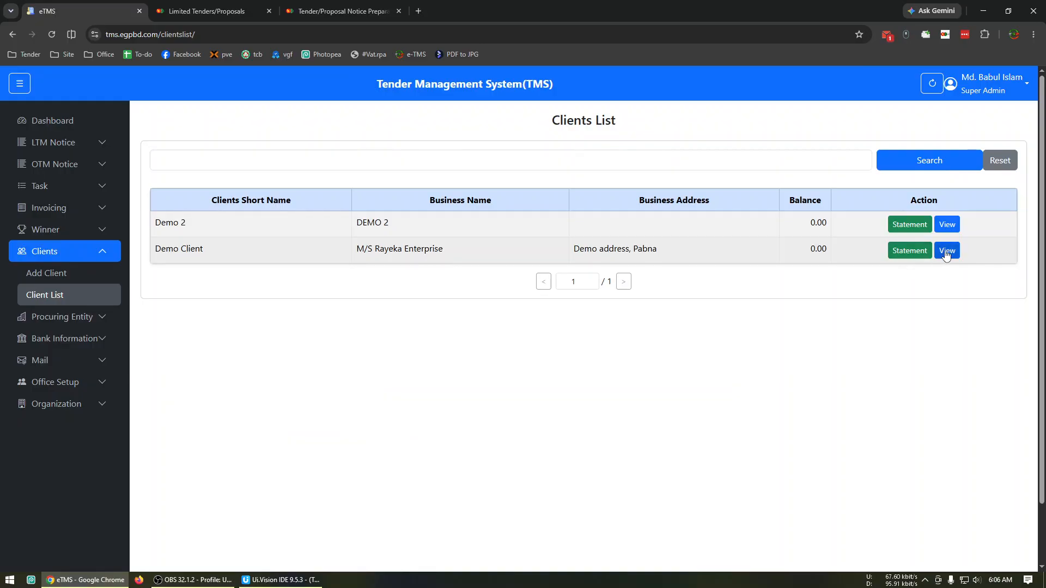
click(895, 250)
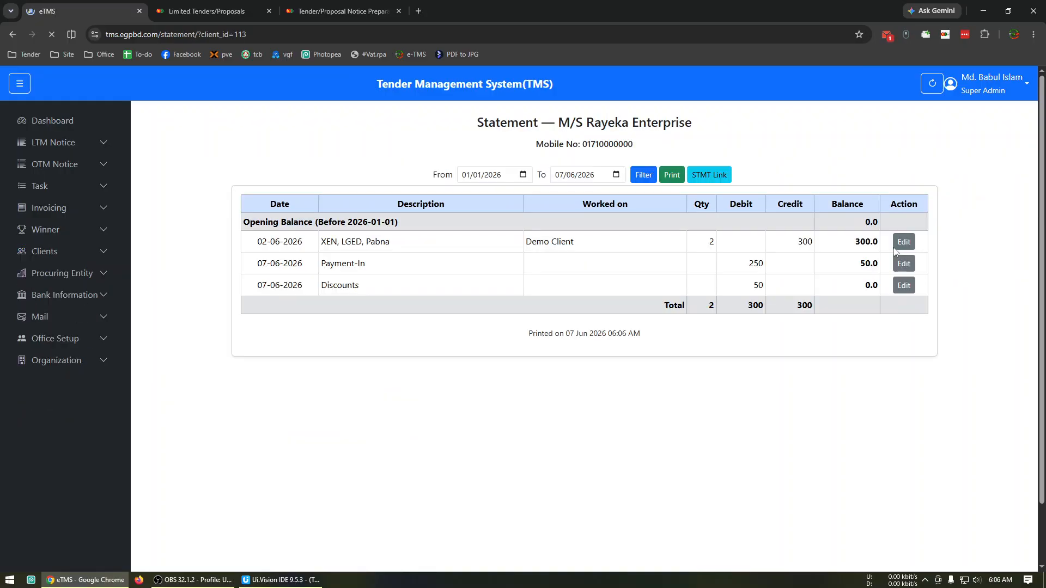
click(902, 242)
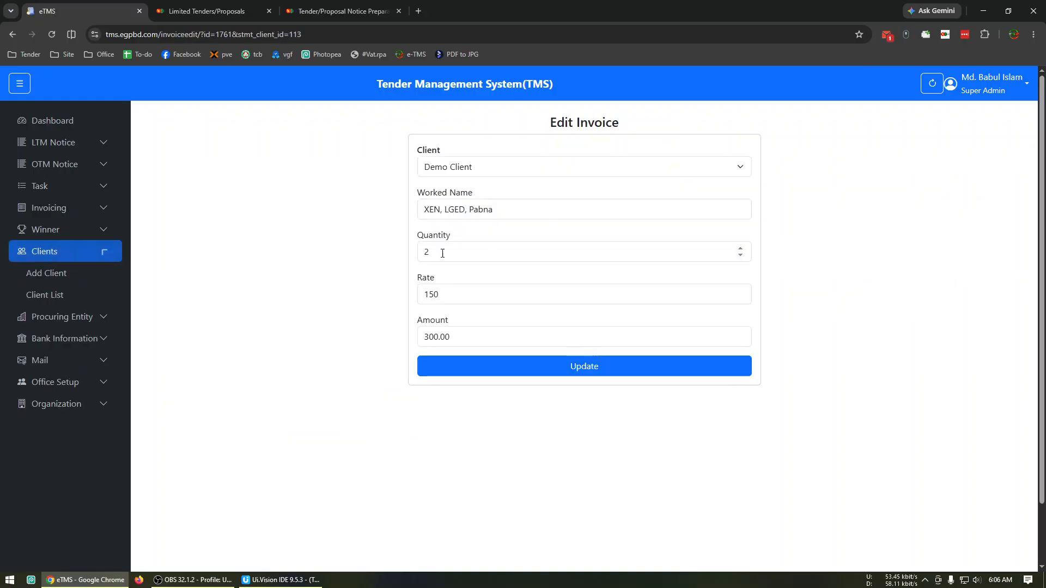
double_click(483, 301)
text(200)
click(520, 370)
Check the dashboard's due clients and June 2026 summary, and the balances in the client list
click(66, 127)
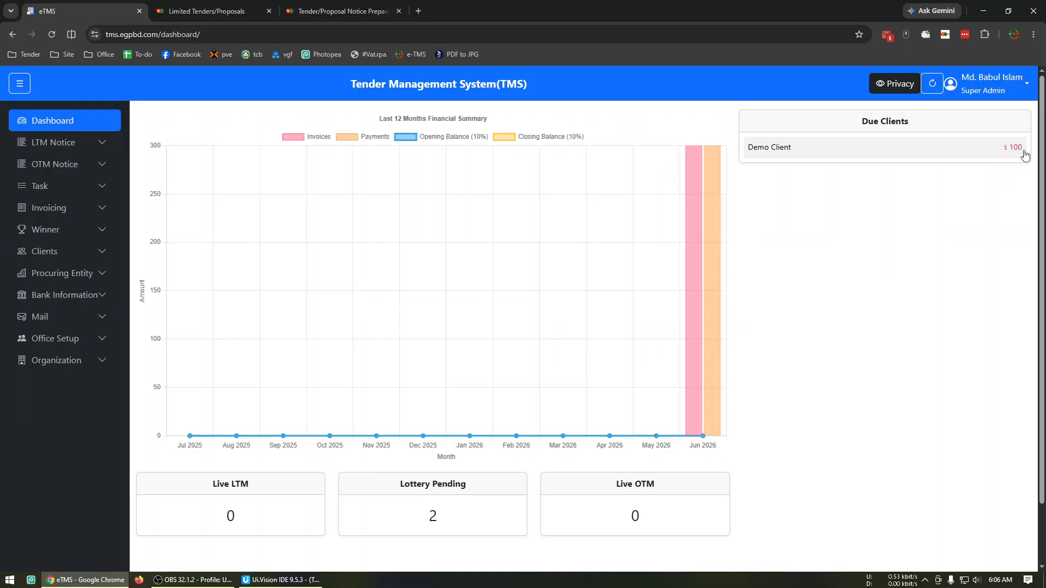
mouse_move(707, 228)
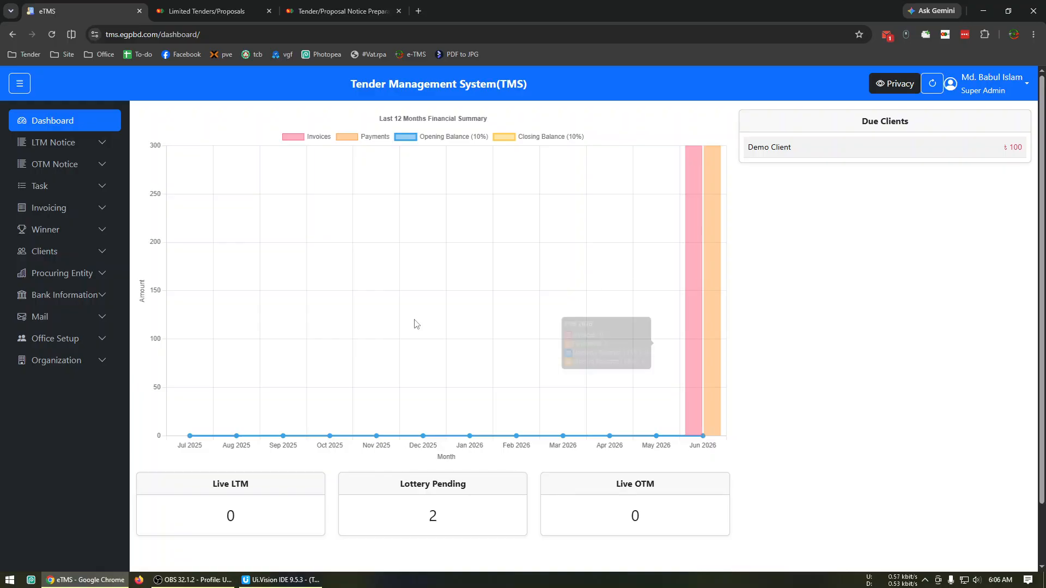
click(92, 253)
click(83, 298)
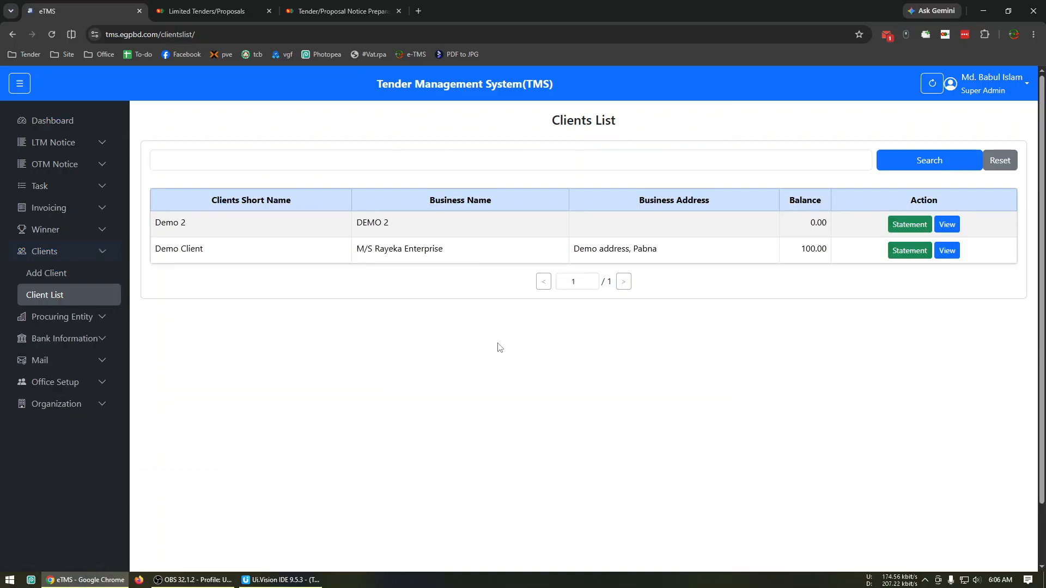
View Demo Client's details, authorization letter and key capacity document, closing both document pages
click(948, 251)
click(730, 353)
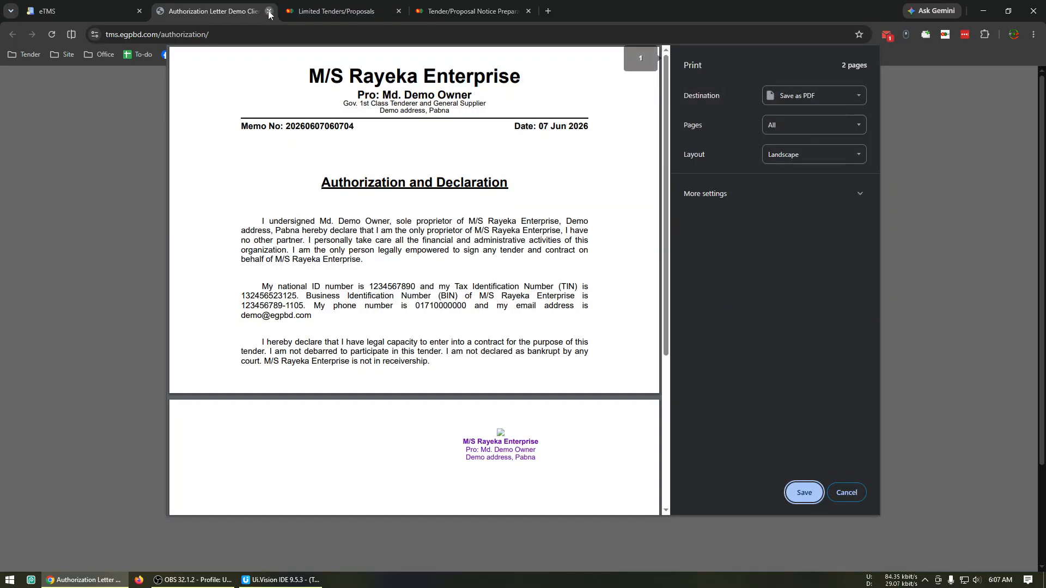
click(269, 11)
click(798, 355)
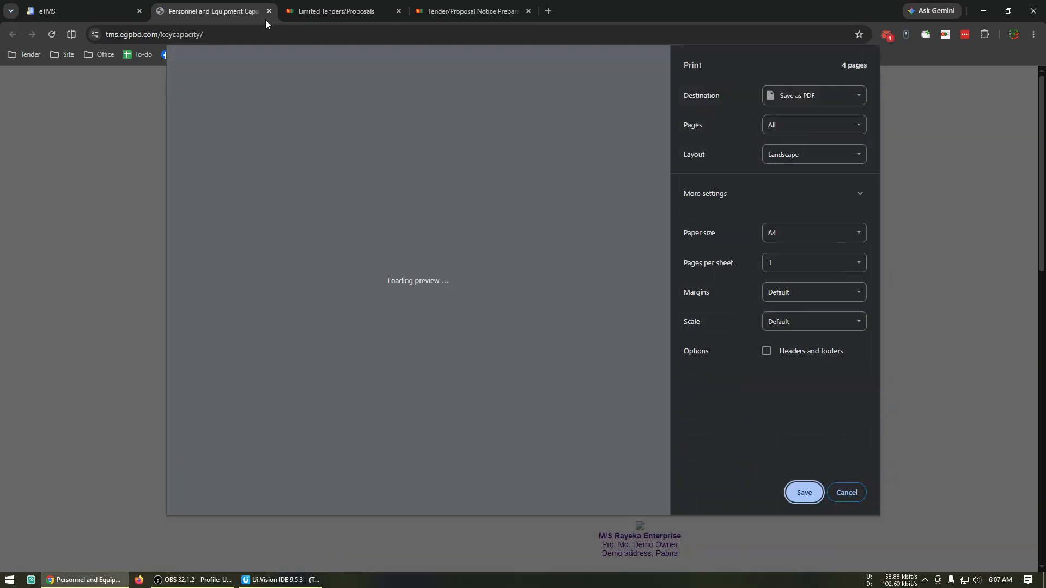
click(268, 11)
View Demo Client's participation history, return to the client details and view the turnover page
click(823, 357)
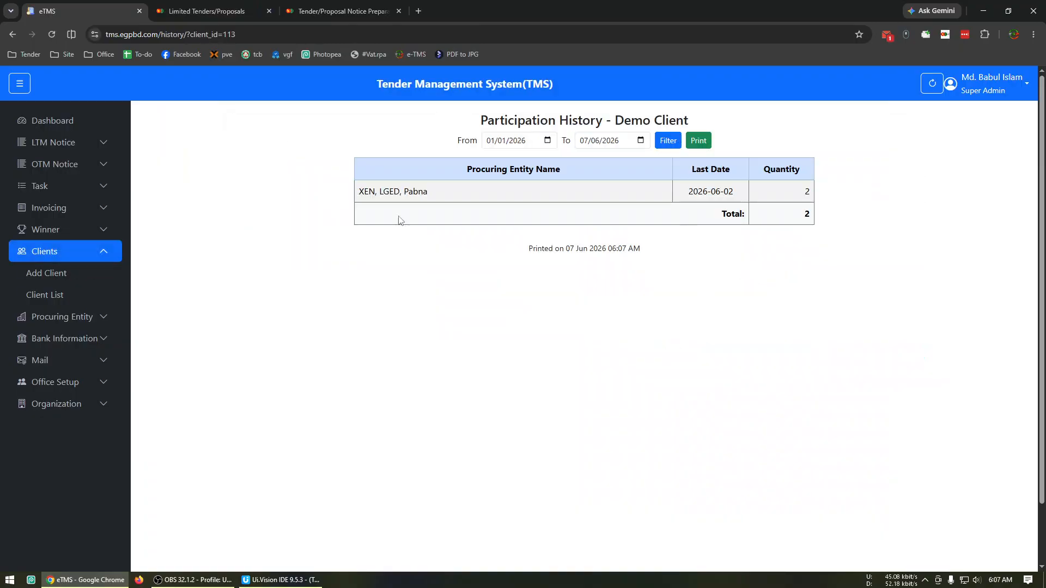
click(12, 34)
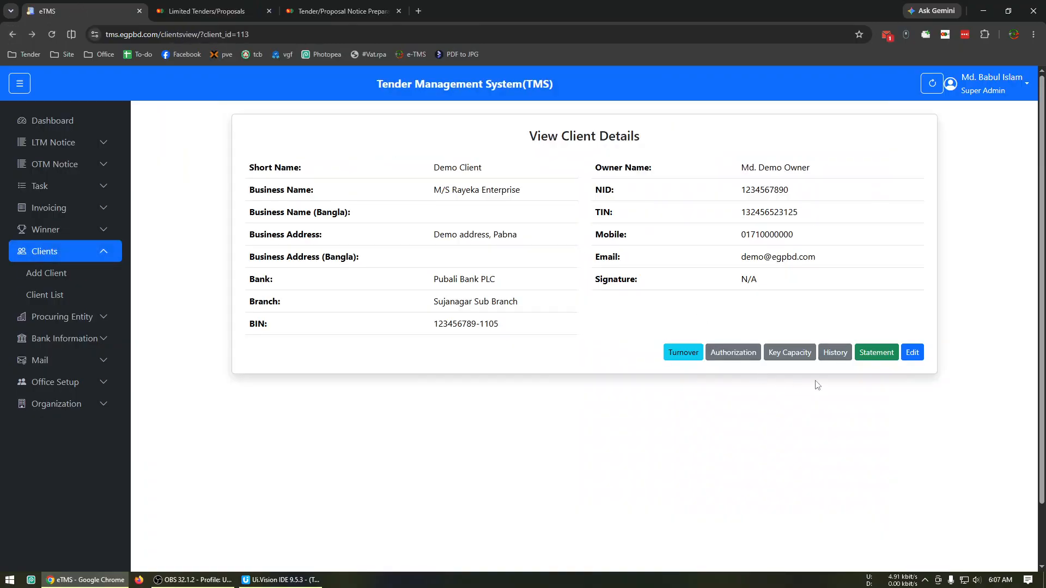
click(684, 354)
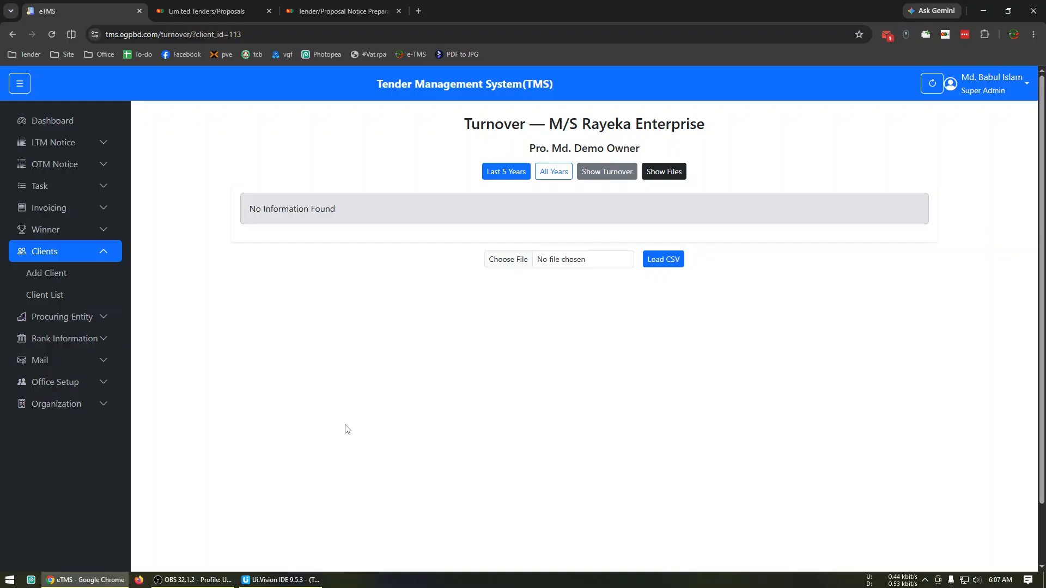
Return to the dashboard and examine the June 2026 invoices and payments in the financial summary
click(116, 124)
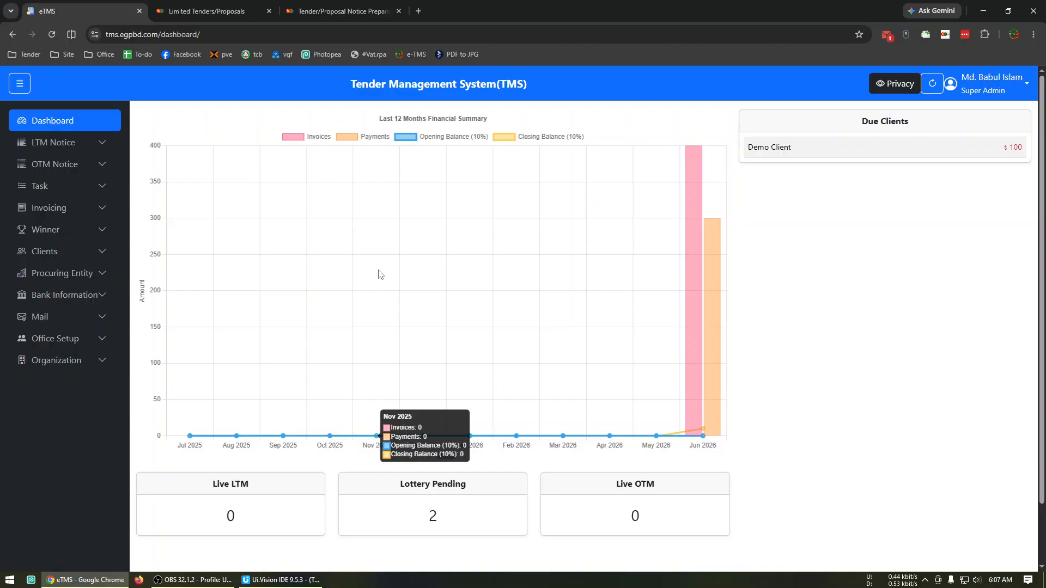
mouse_move(712, 307)
mouse_move(185, 586)
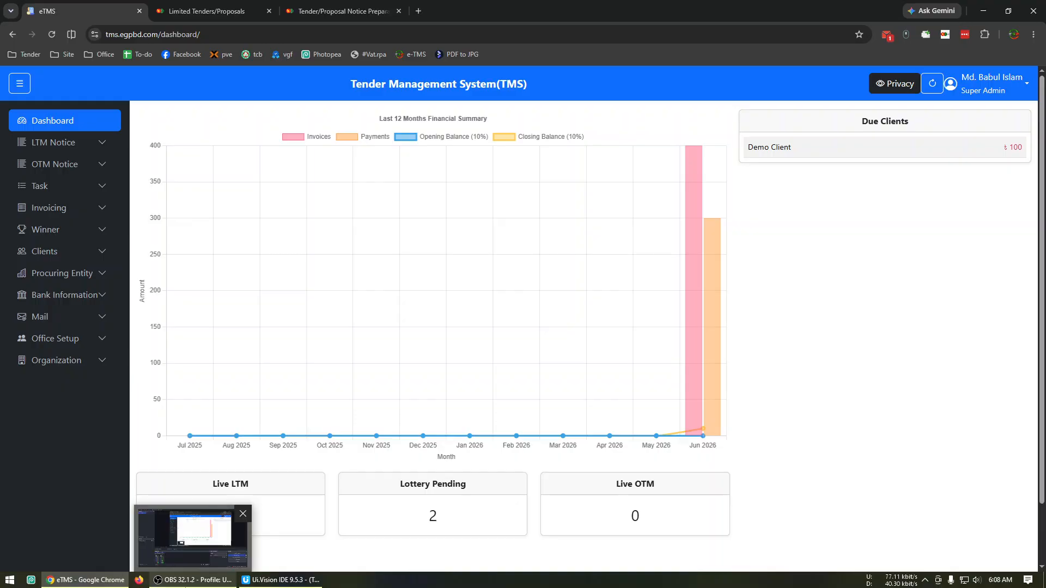